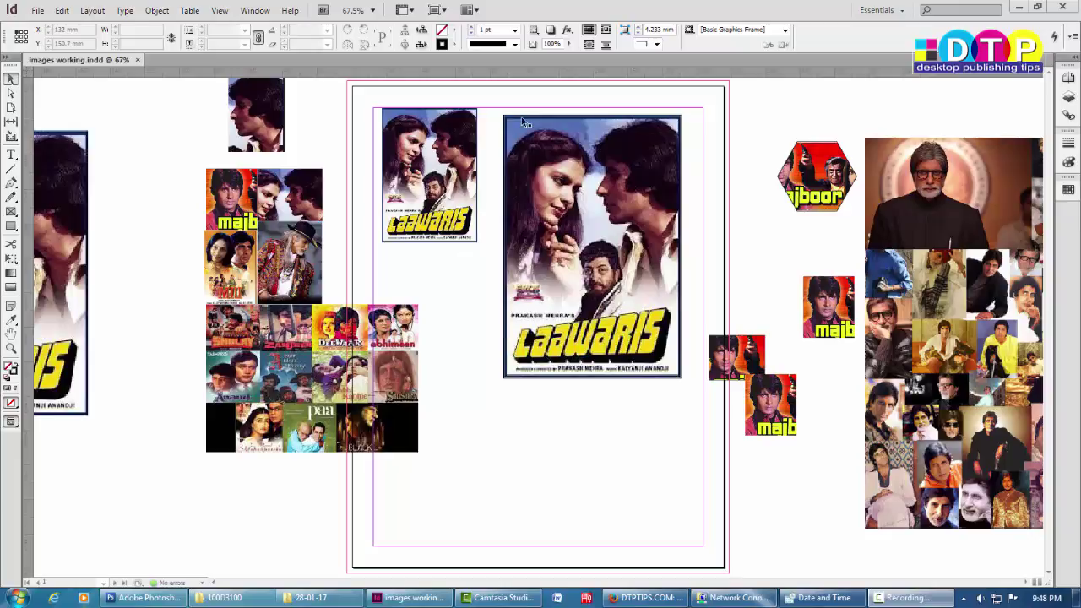
# Select the large Laawaris poster, show its link information, and enlarge both the Links panel and its list of linked files.
pyautogui.click(667, 122)
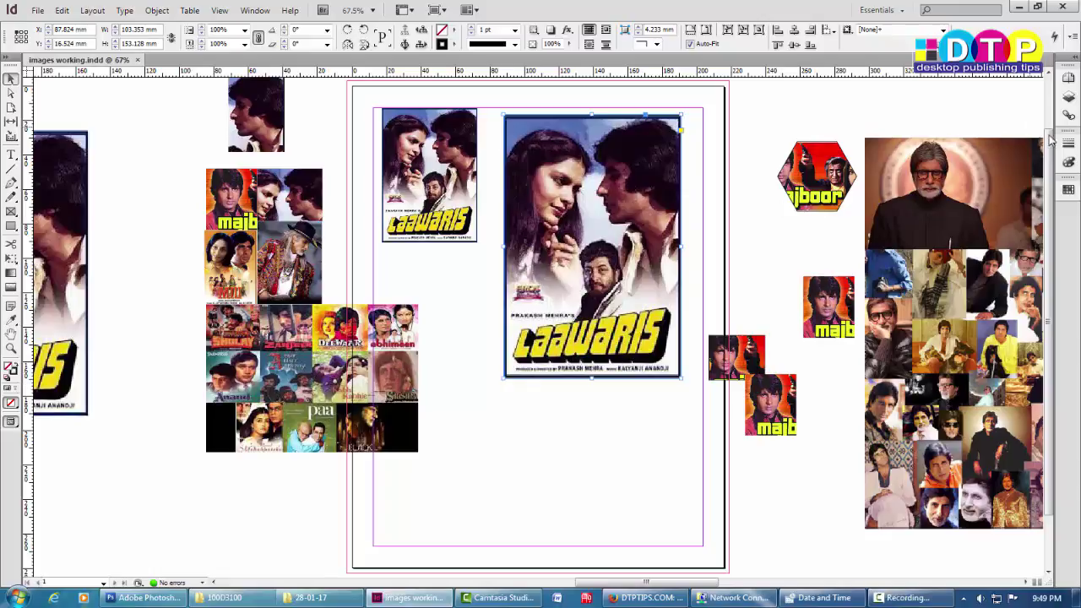
pyautogui.click(1067, 116)
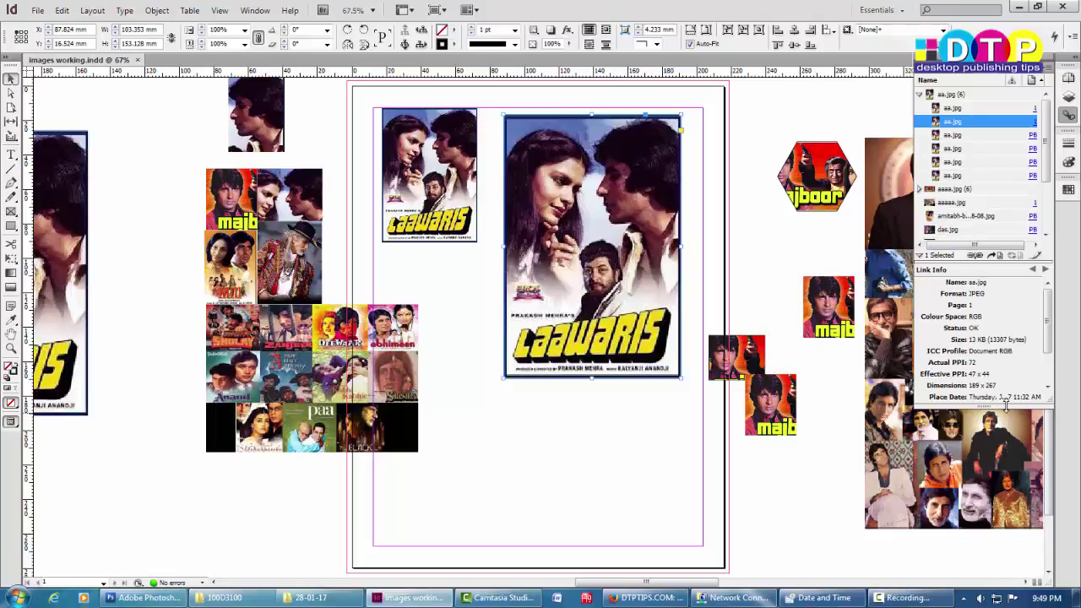
pyautogui.moveTo(1007, 403); pyautogui.dragTo(1004, 555)
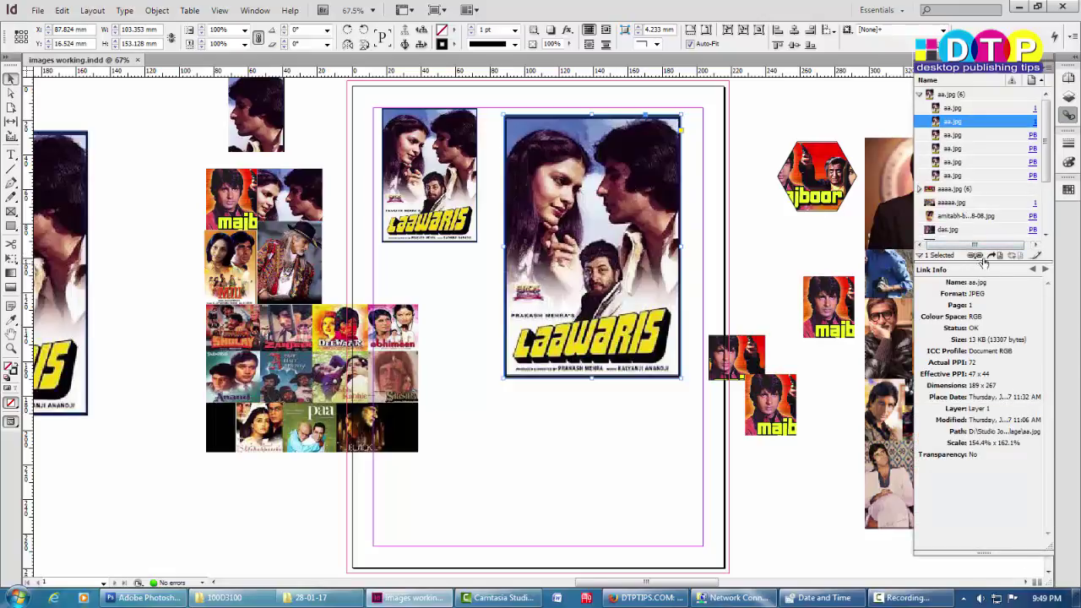
pyautogui.moveTo(990, 267); pyautogui.dragTo(987, 456)
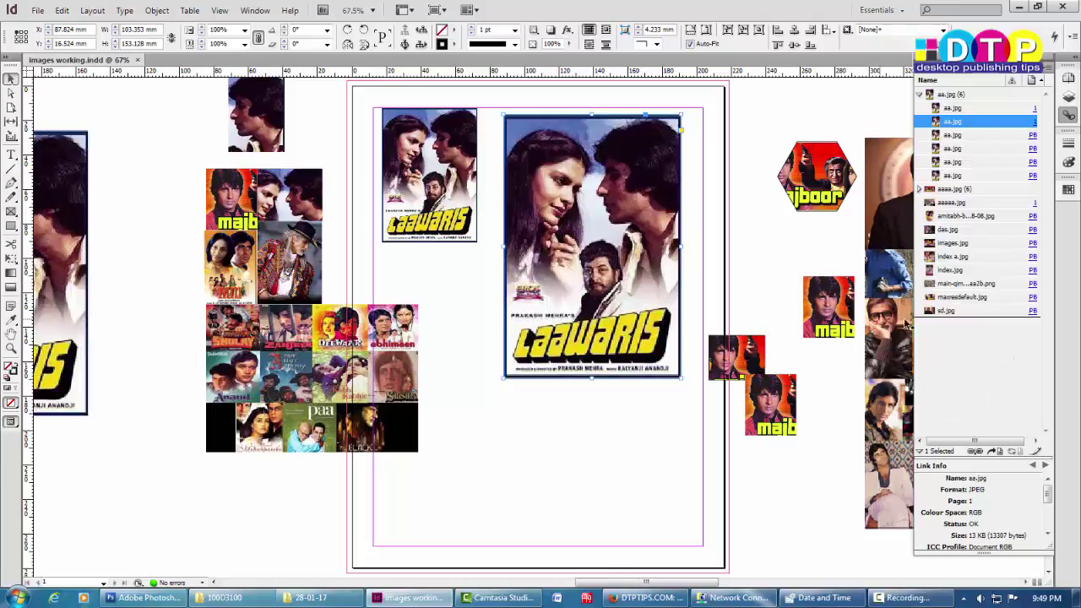
# Deselect the poster and view the link details of aaaaa.jpg and das.jpg.
pyautogui.click(253, 11)
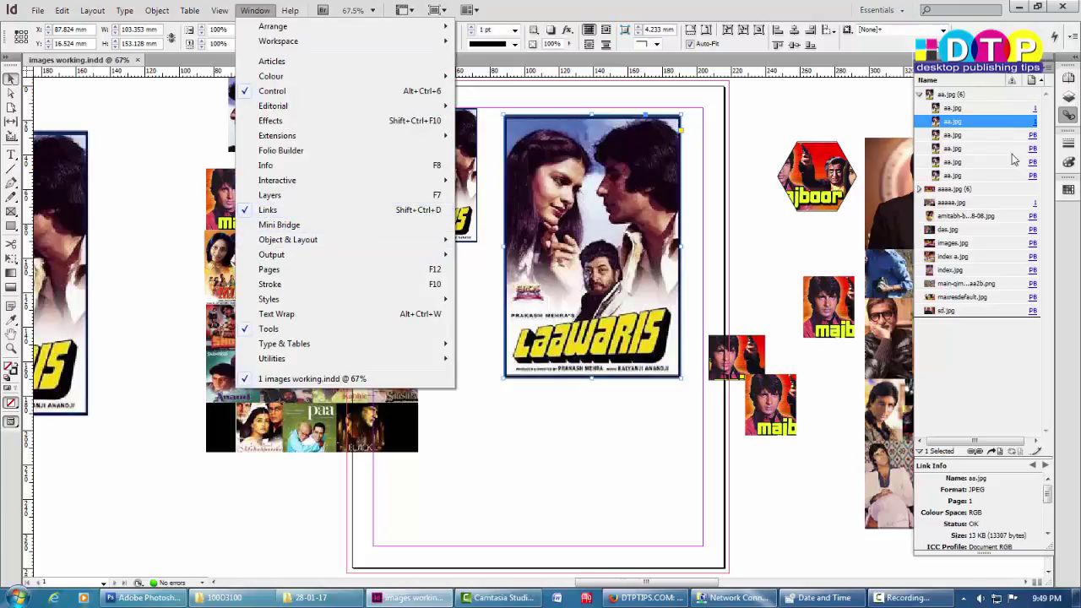
pyautogui.click(988, 374)
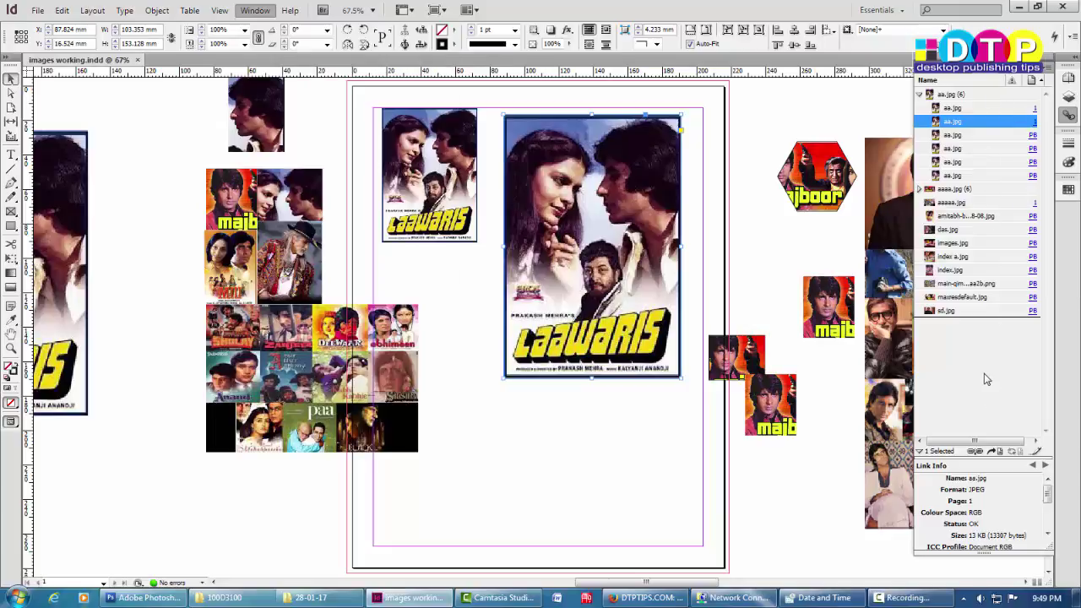
pyautogui.click(988, 375)
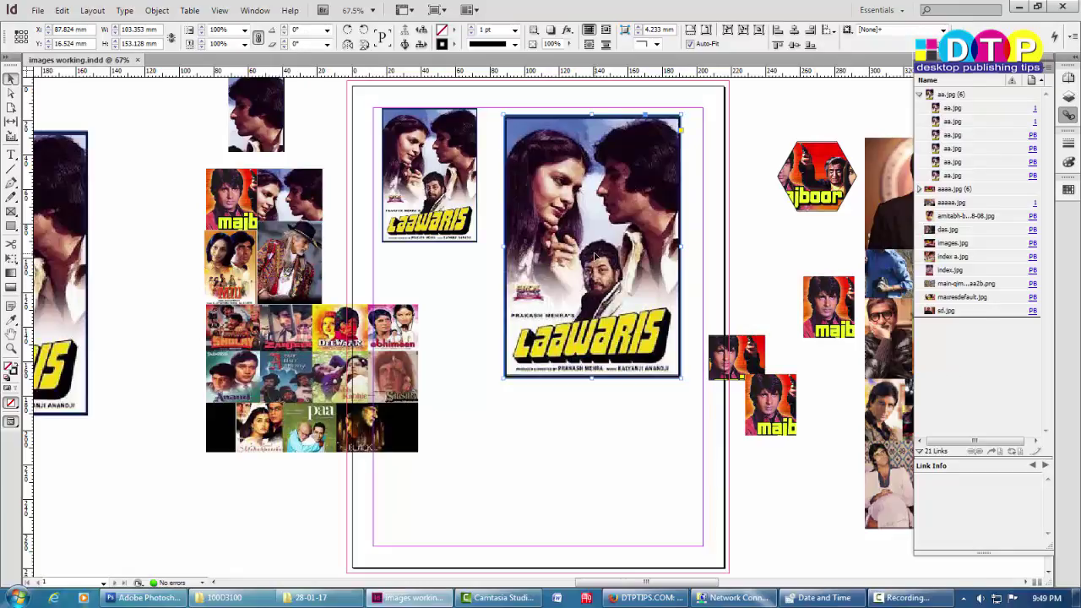
pyautogui.click(785, 240)
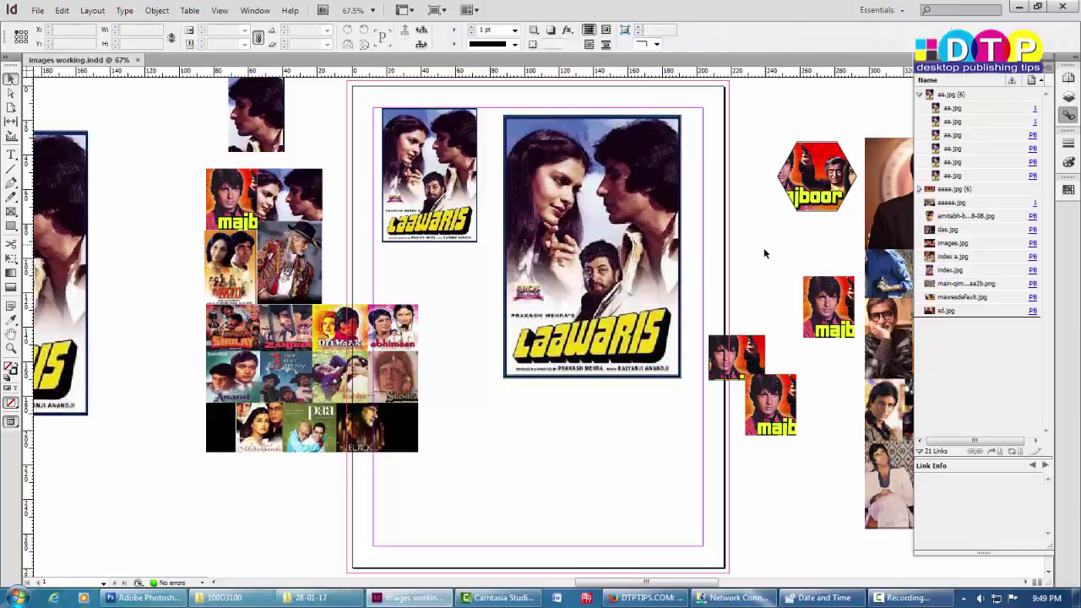
pyautogui.click(956, 205)
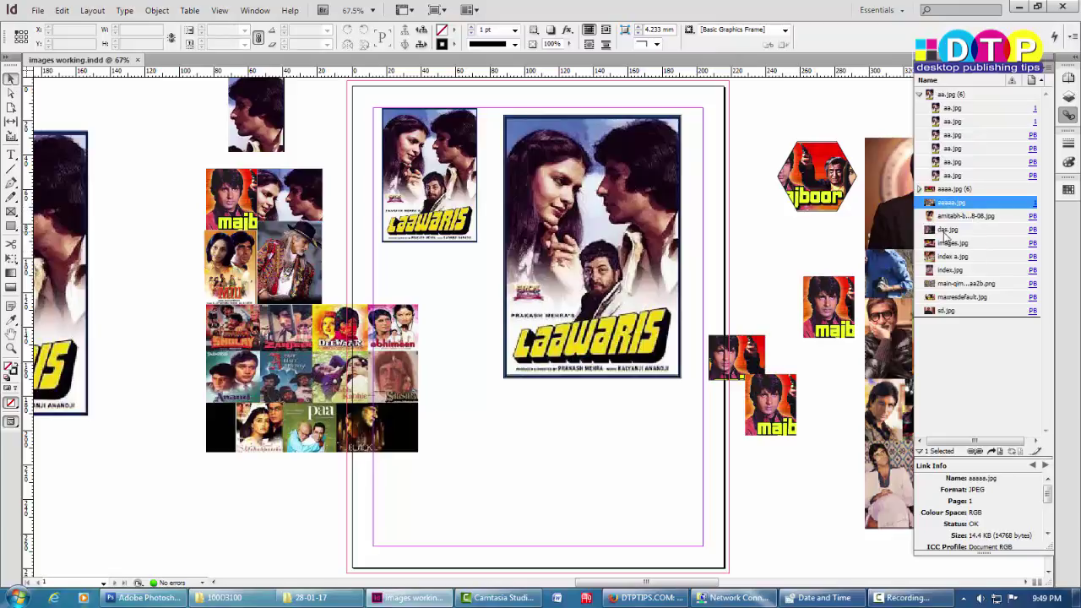
pyautogui.click(946, 235)
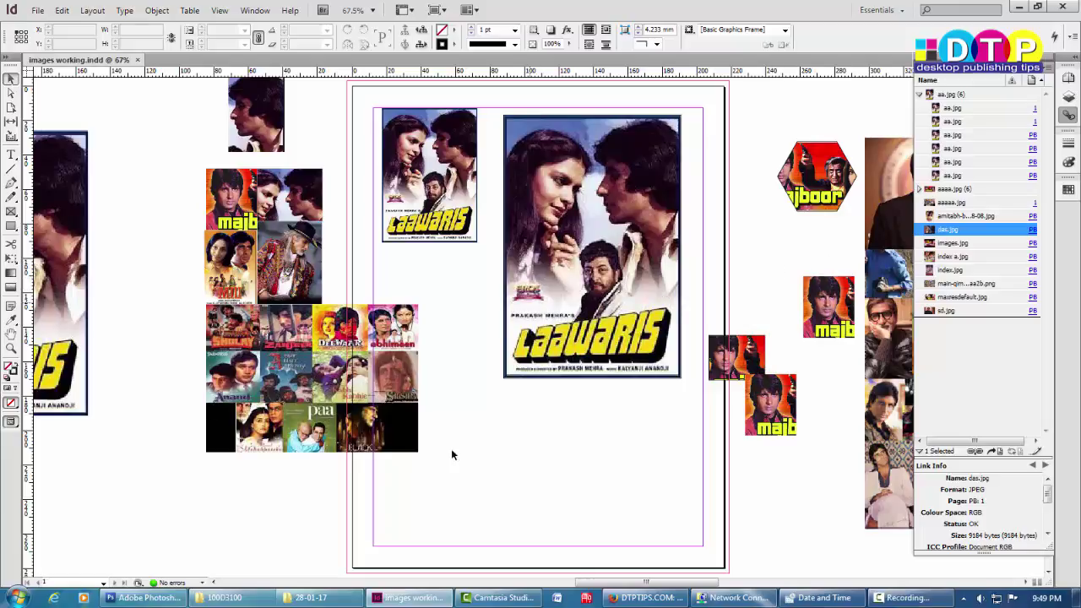
# Add pages after page 1 to create three blank facing-page spreads, and check the layout with the entire pasteboard in view.
pyautogui.scroll(-2, 505, 510)
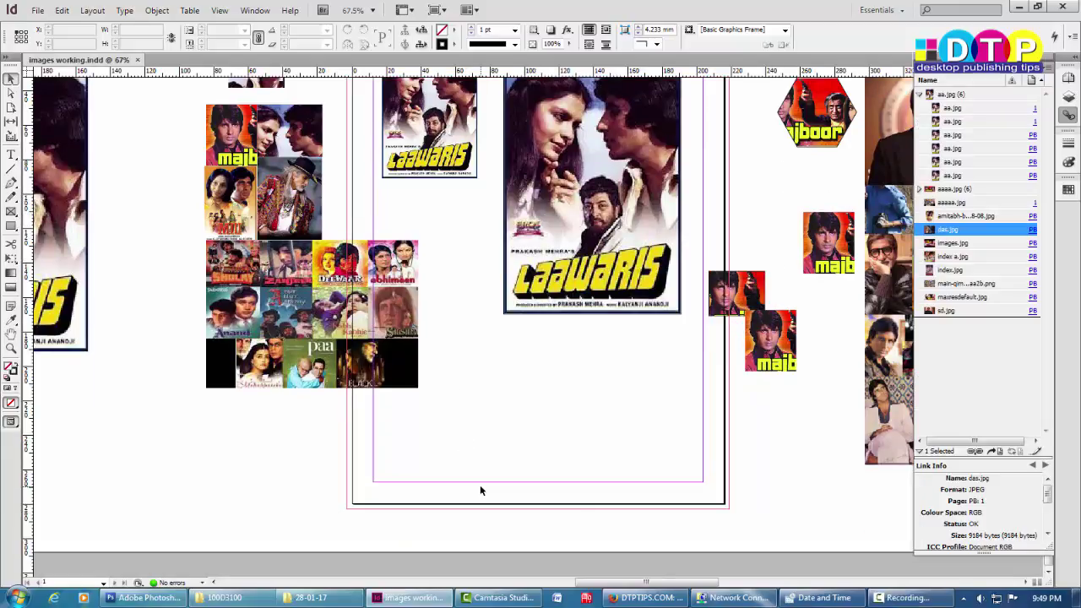
pyautogui.hotkey('ctrl', 'shift', 'p')
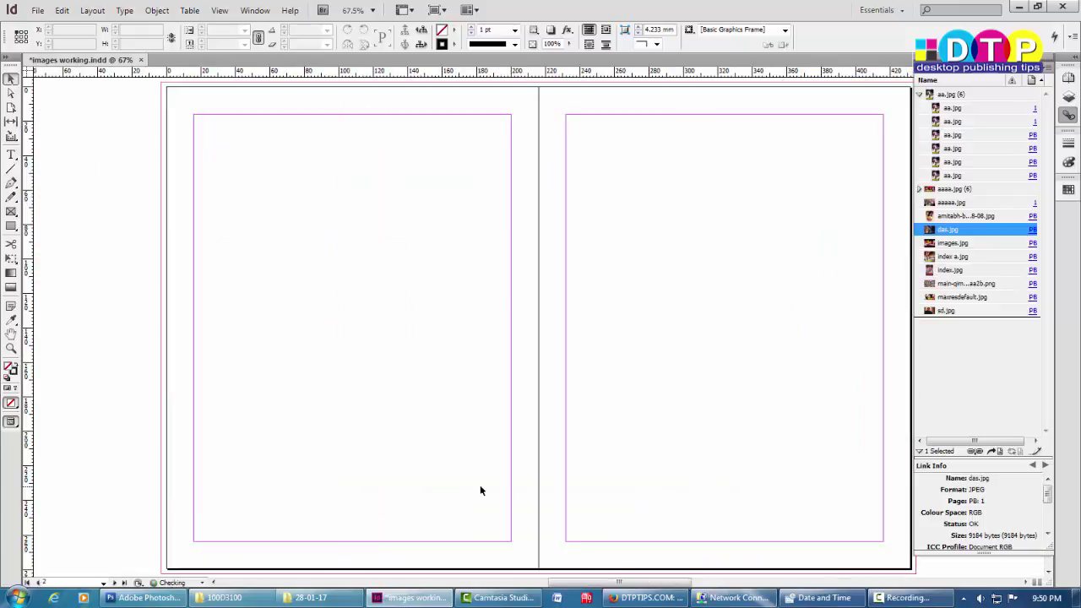
pyautogui.hotkey('ctrl', 'alt', 'shift', '0')
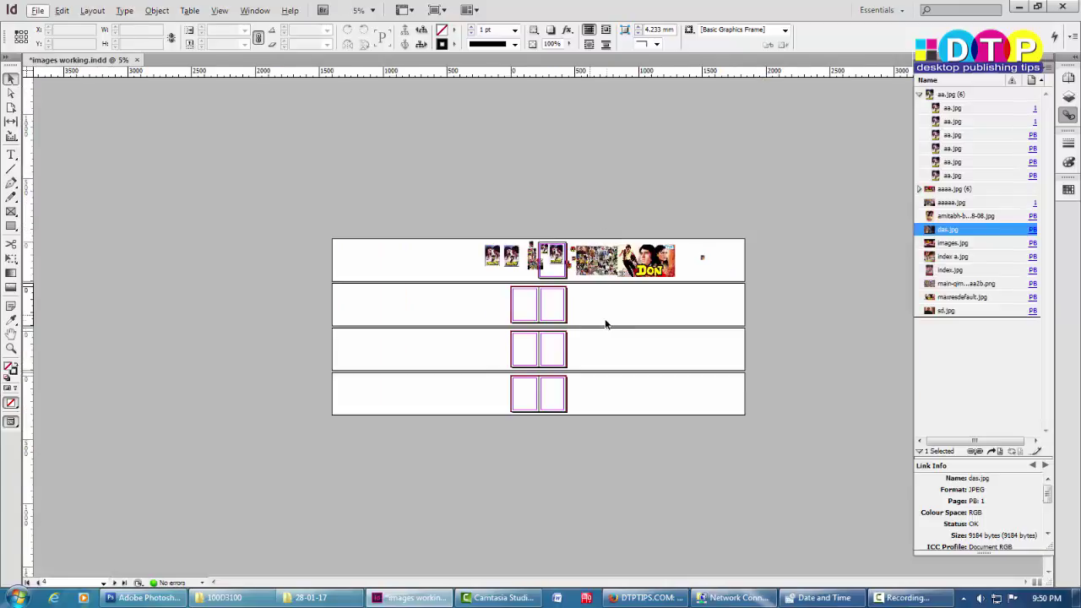
pyautogui.scroll(4, 635, 309)
pyautogui.press('alt')
pyautogui.press('alt')
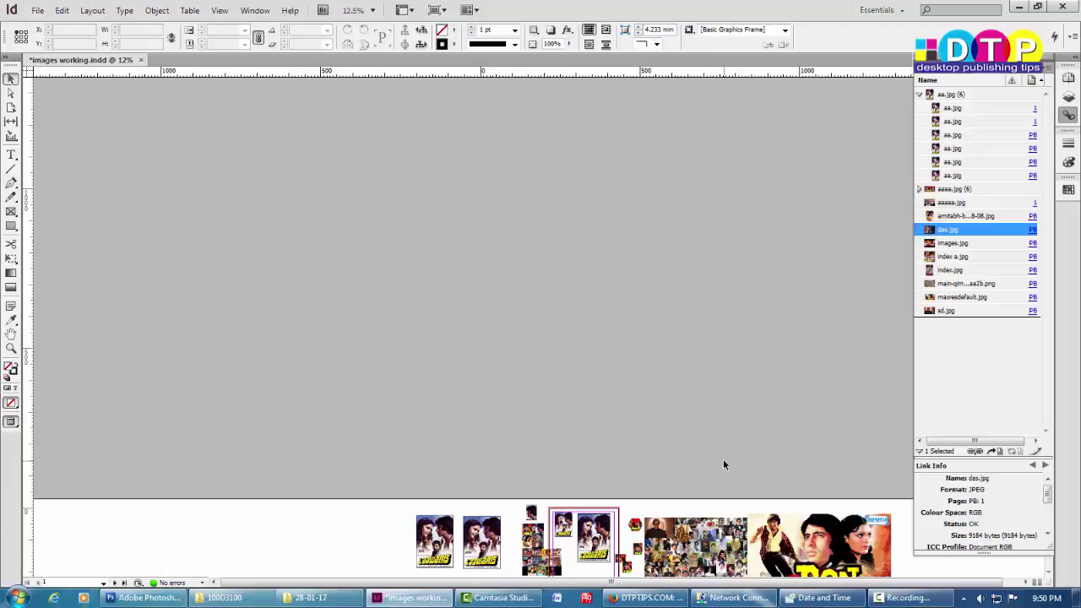
pyautogui.scroll(4, 492, 492)
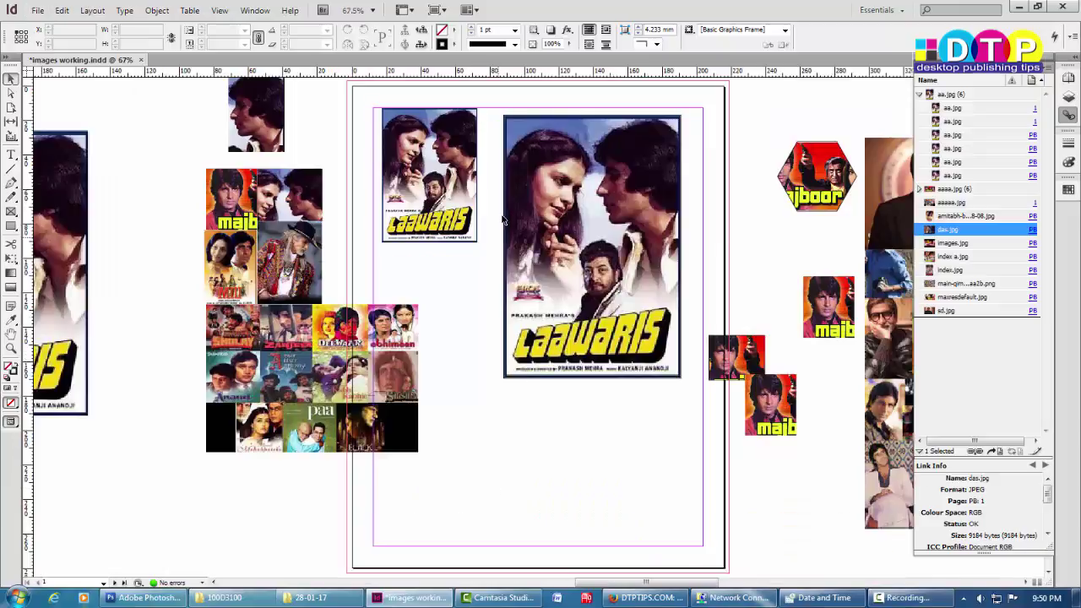
pyautogui.scroll(-1, 507, 221)
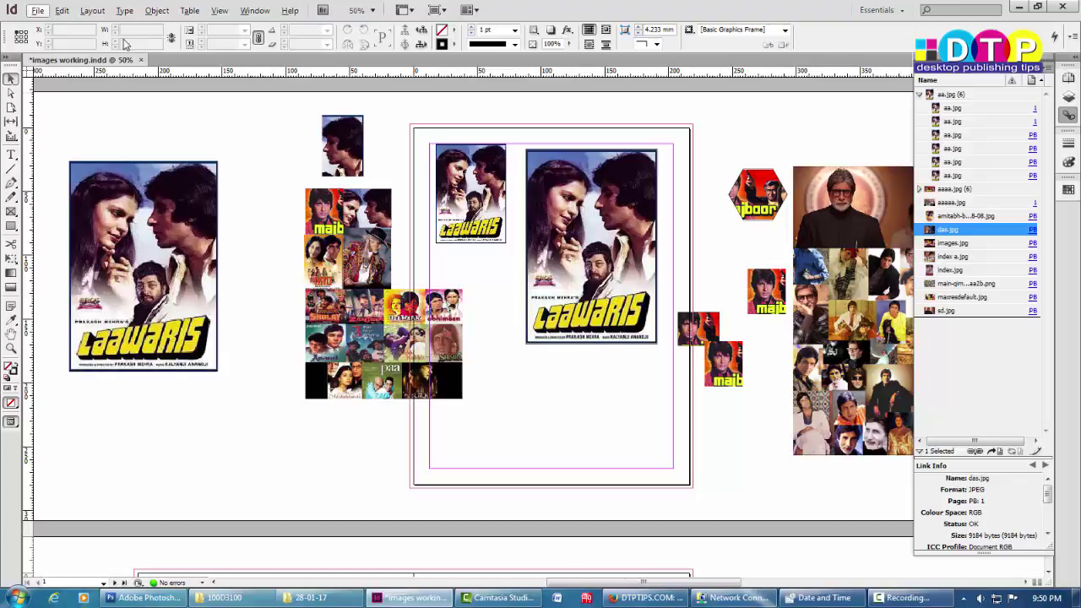
pyautogui.click(219, 10)
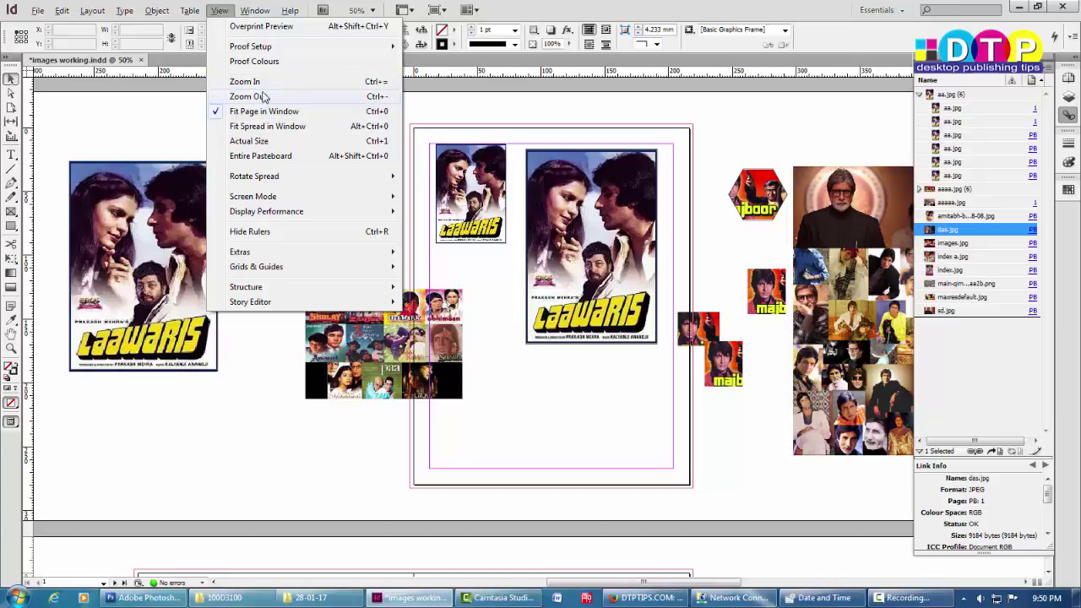
pyautogui.click(515, 395)
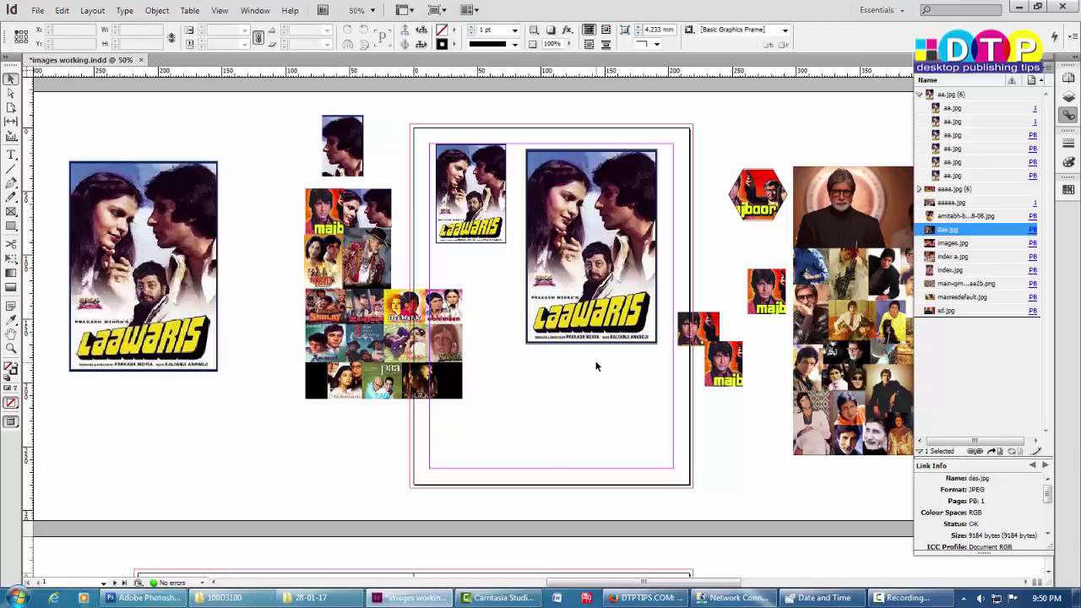
# Move the large photo collage from the pasteboard beside page 1 onto the spread of pages 2 and 3.
pyautogui.scroll(-10, 271, 412)
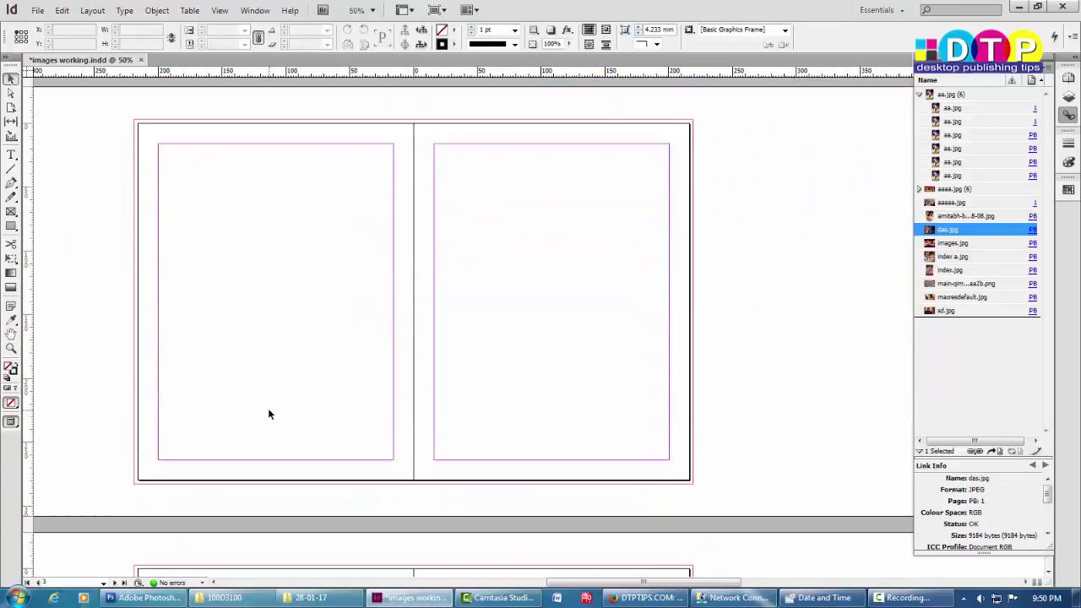
pyautogui.scroll(1, 304, 414)
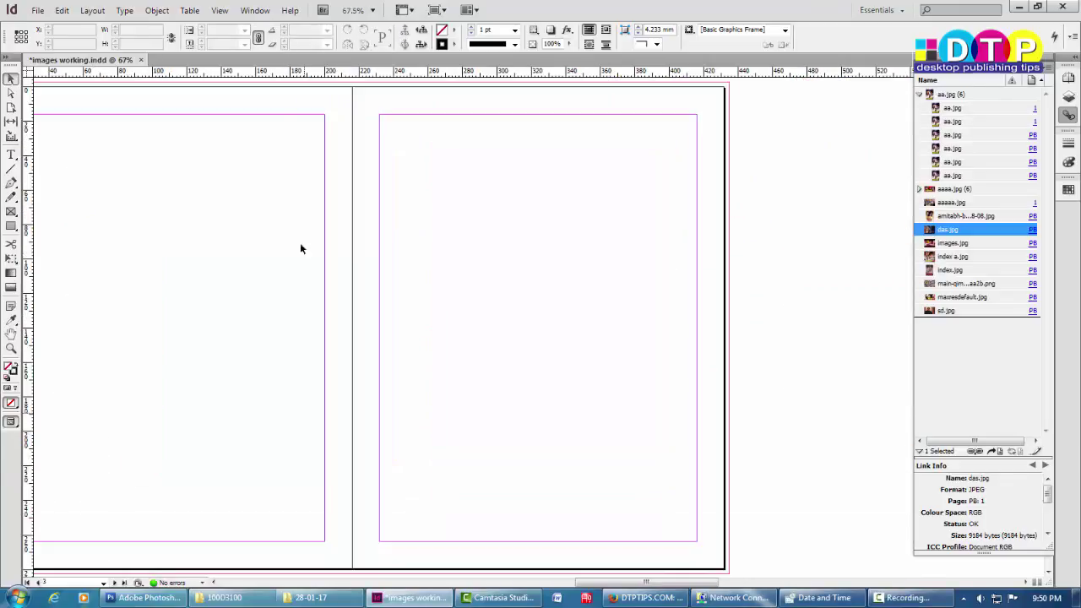
pyautogui.scroll(-3, 437, 407)
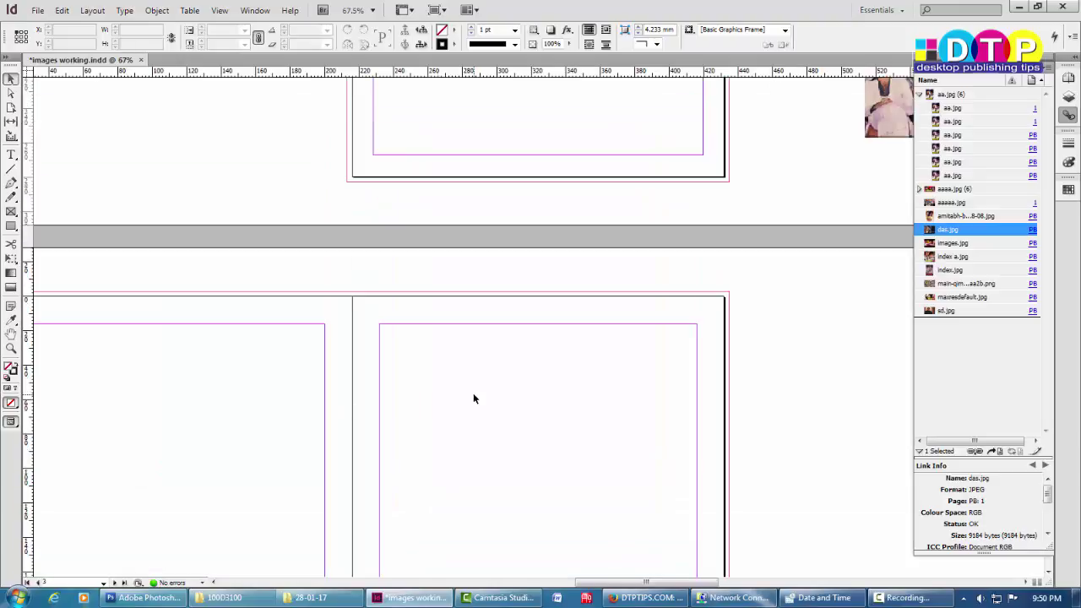
pyautogui.moveTo(724, 156); pyautogui.dragTo(434, 370)
pyautogui.scroll(-2, 304, 155)
pyautogui.scroll(2, 304, 154)
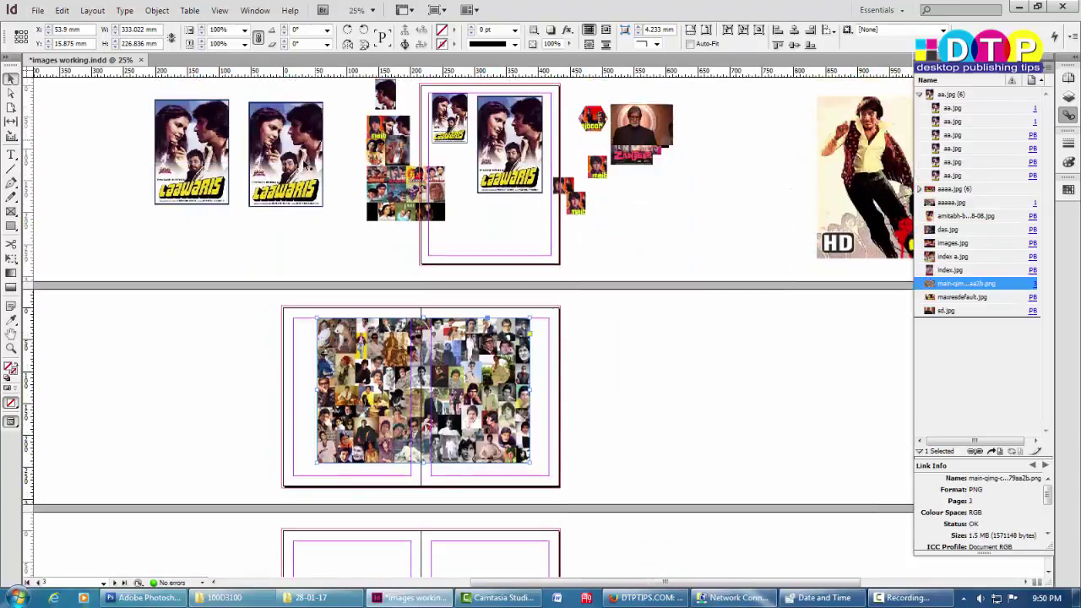
# Cut the two Laawaris posters and the smaller images on the pasteboard before page 1, and paste them onto the pages 4–5 spread.
pyautogui.moveTo(152, 238); pyautogui.dragTo(416, 101)
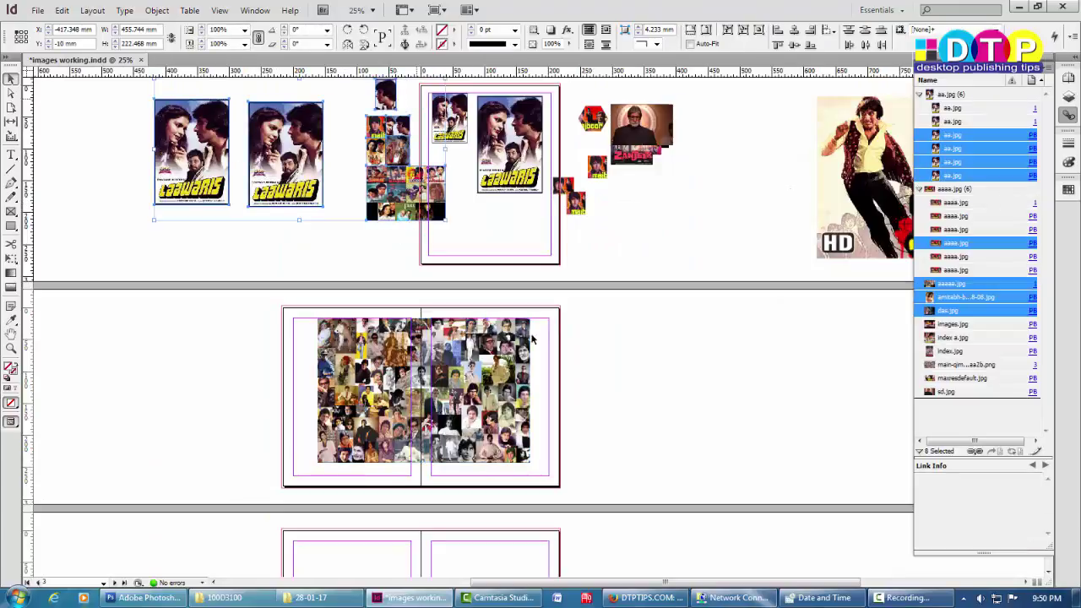
pyautogui.hscroll(4, 562, 379)
pyautogui.scroll(-3, 403, 386)
pyautogui.hscroll(-4, 377, 369)
pyautogui.scroll(-2, 376, 369)
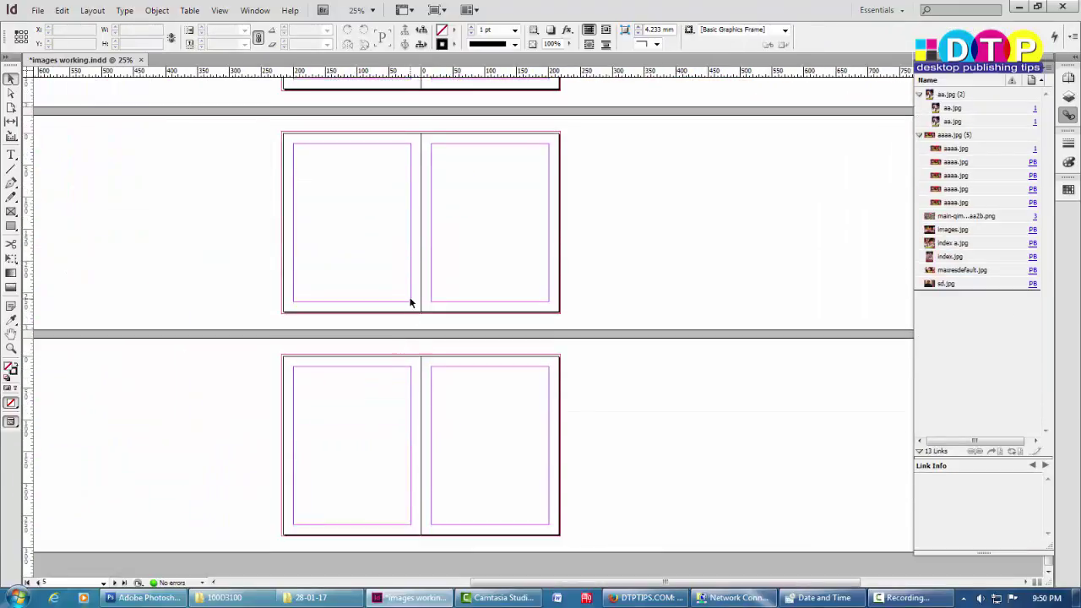
pyautogui.hotkey('ctrl', 'v')
pyautogui.moveTo(567, 230); pyautogui.dragTo(502, 222)
pyautogui.click(761, 226)
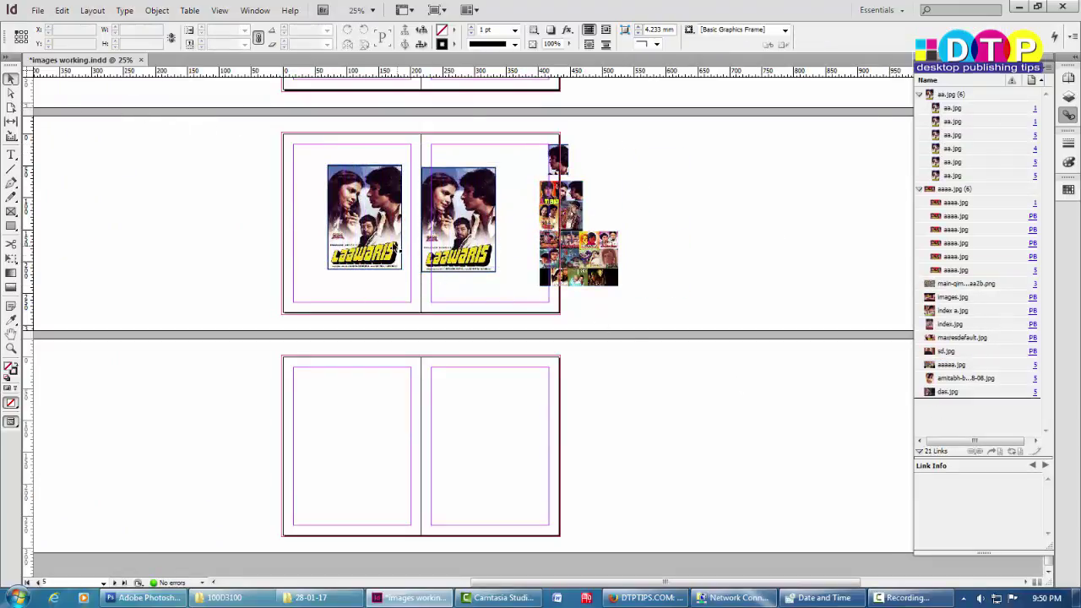
# Shift the second Laawaris poster fully onto page 5, and move the film-cover collage to page 7 and the cropped portrait to page 6.
pyautogui.click(465, 245)
pyautogui.moveTo(595, 263); pyautogui.dragTo(506, 456)
pyautogui.moveTo(557, 159); pyautogui.dragTo(360, 460)
pyautogui.click(697, 440)
# Check which page each linked image is on by selecting the page 1 aa.jpg, the main-qim...aa2b.png and sd.jpg links.
pyautogui.scroll(8, 700, 432)
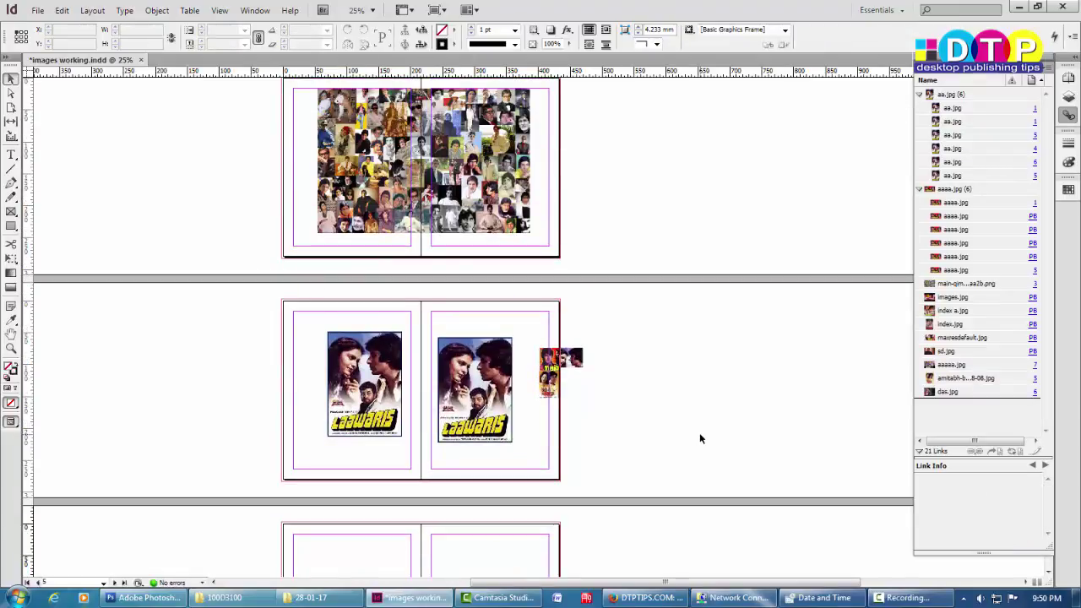
pyautogui.press('alt')
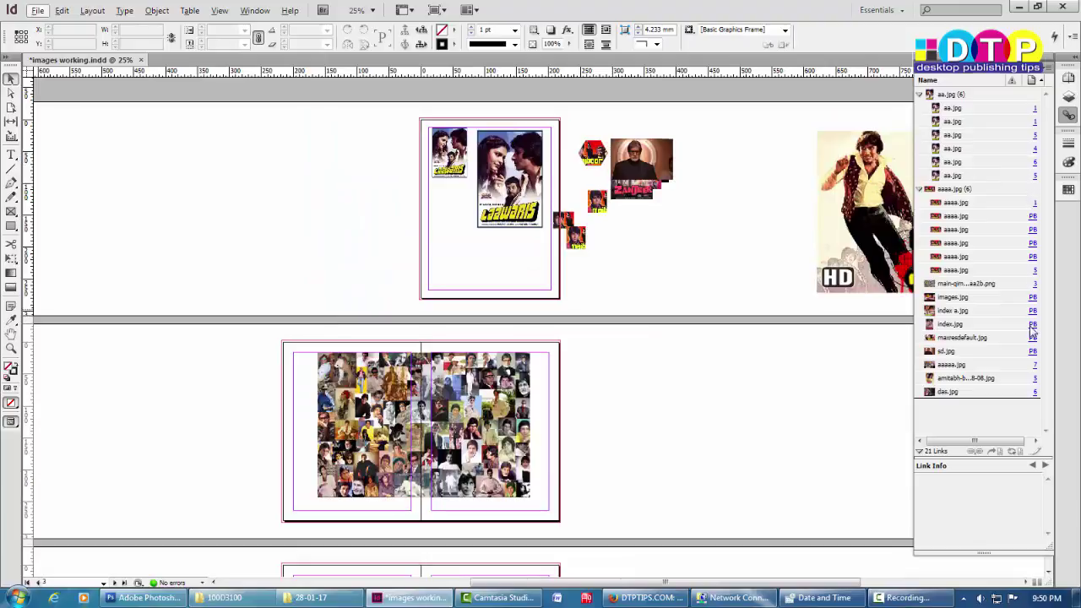
pyautogui.click(643, 425)
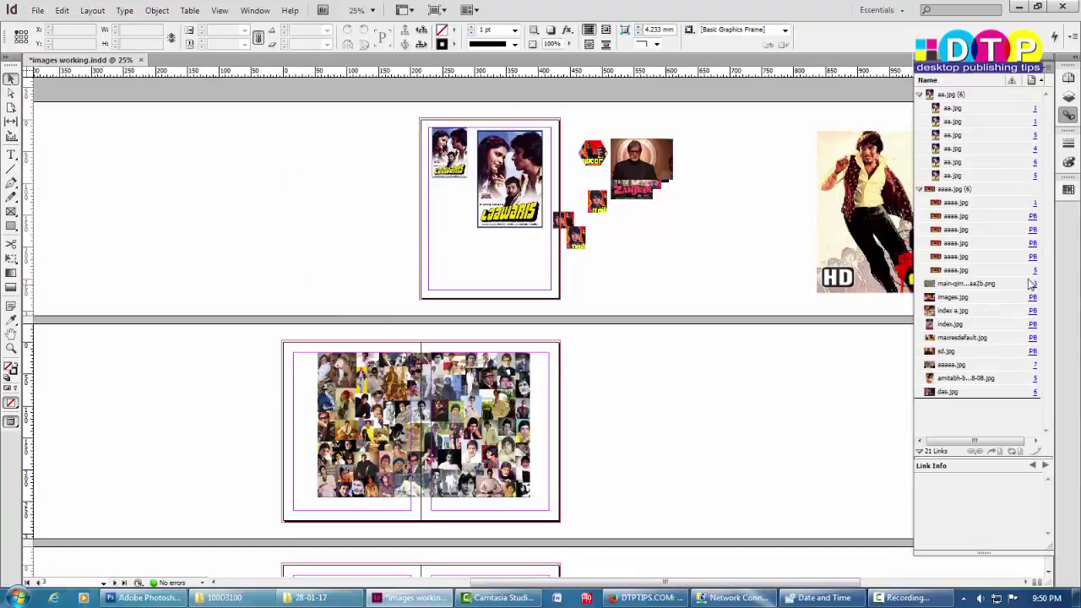
pyautogui.click(963, 122)
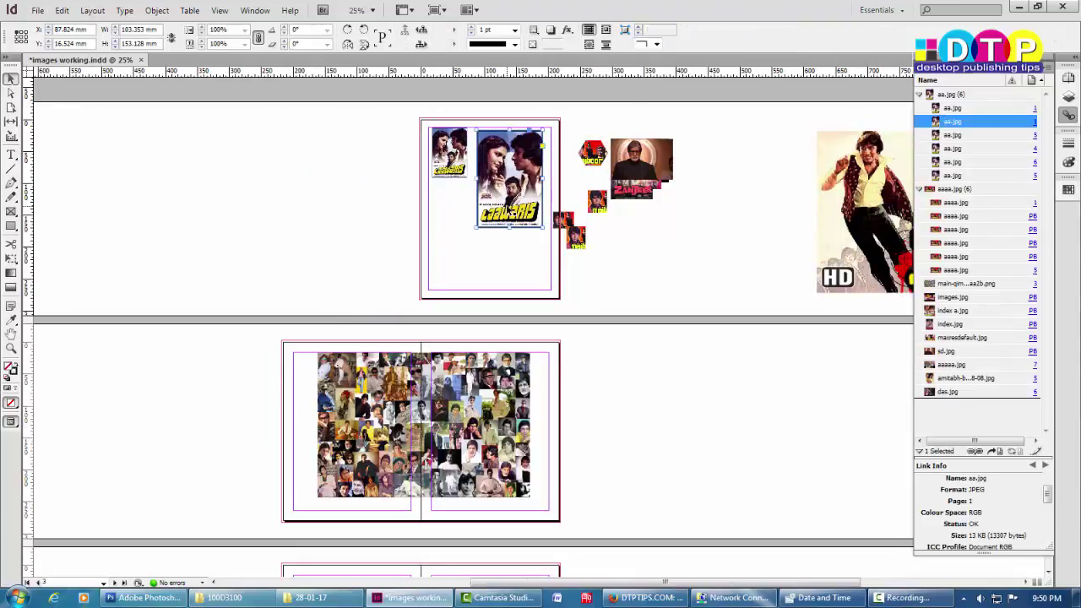
pyautogui.click(966, 283)
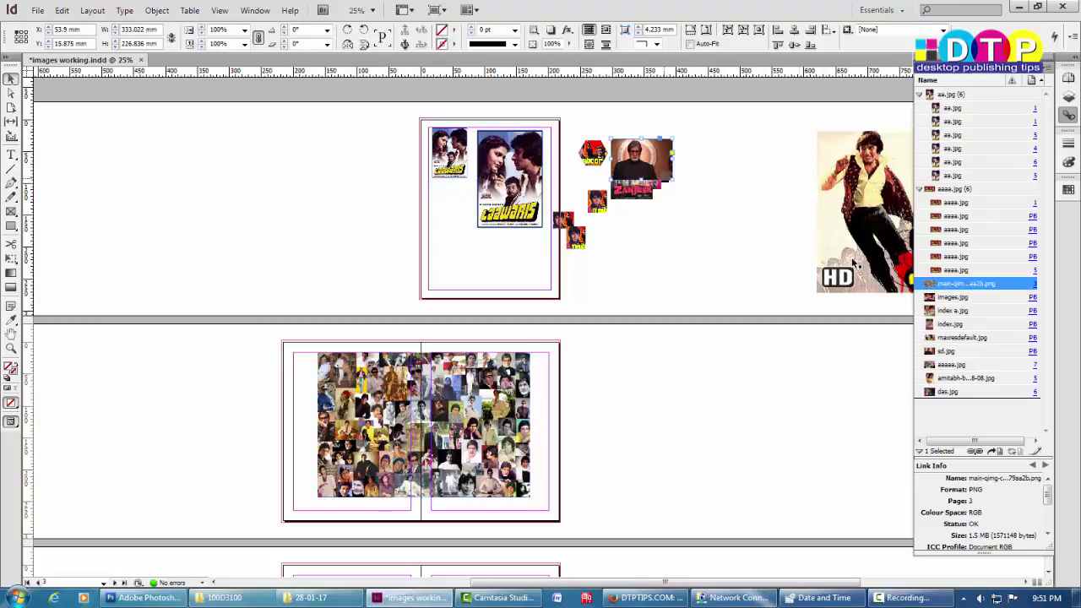
pyautogui.click(949, 350)
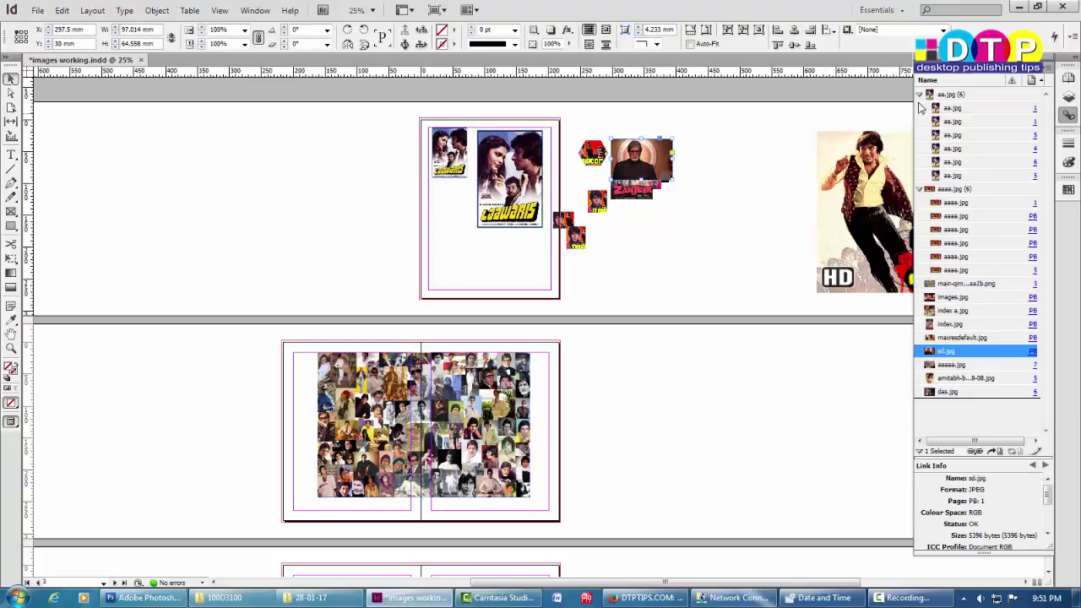
# Move the sd.jpg portrait off the stacked images to an empty area of the pasteboard beside page 1.
pyautogui.click(631, 259)
pyautogui.click(657, 164)
pyautogui.moveTo(633, 182); pyautogui.dragTo(720, 253)
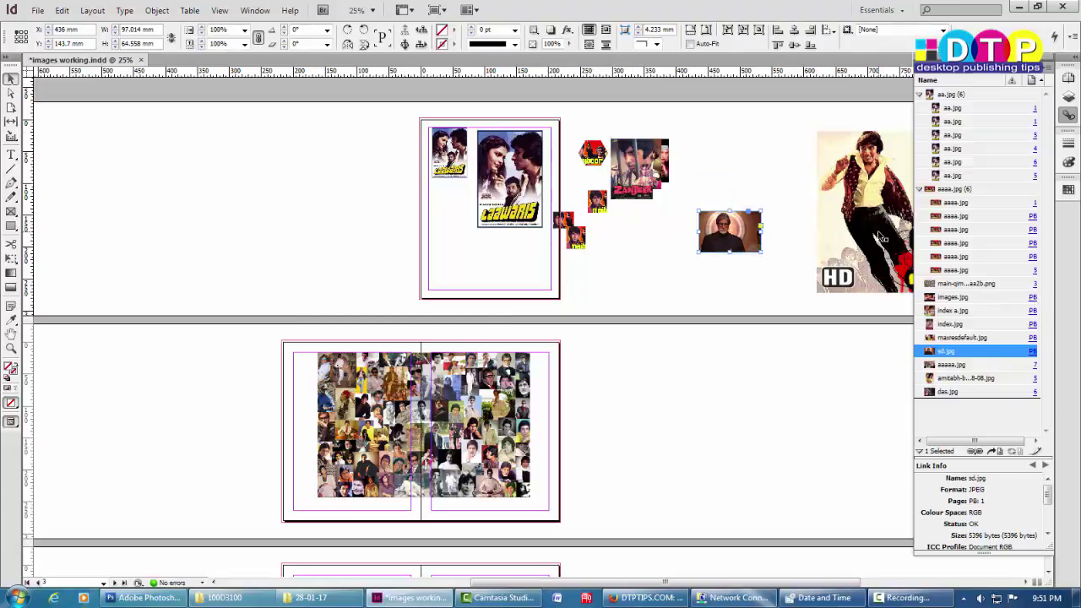
# Select the photo collage on pages 2–3 to check its link entry, examine it at 100% zoom, and deselect it.
pyautogui.click(411, 381)
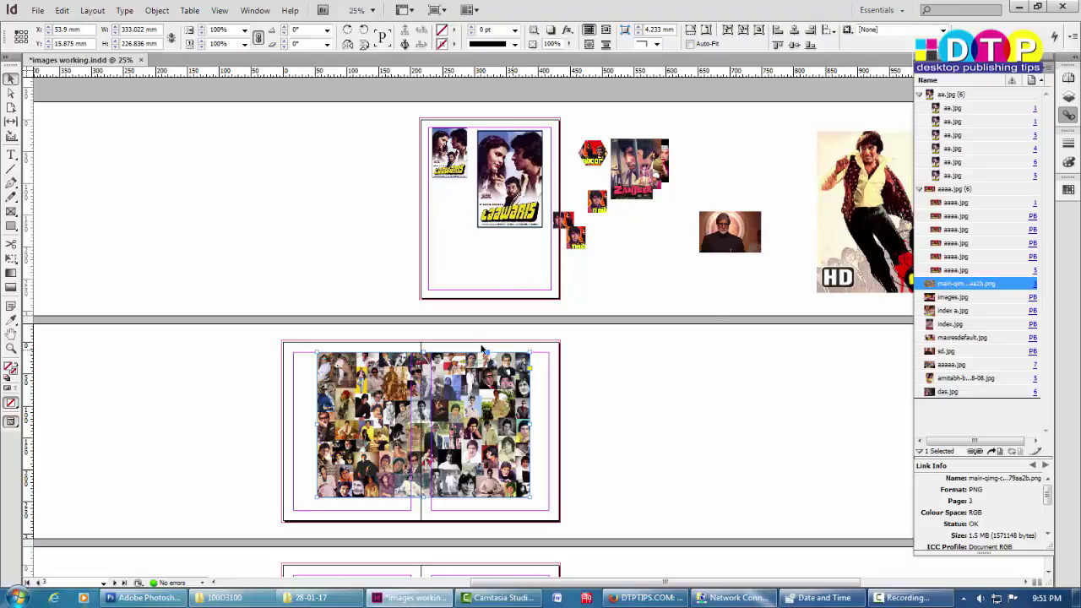
pyautogui.scroll(3, 495, 413)
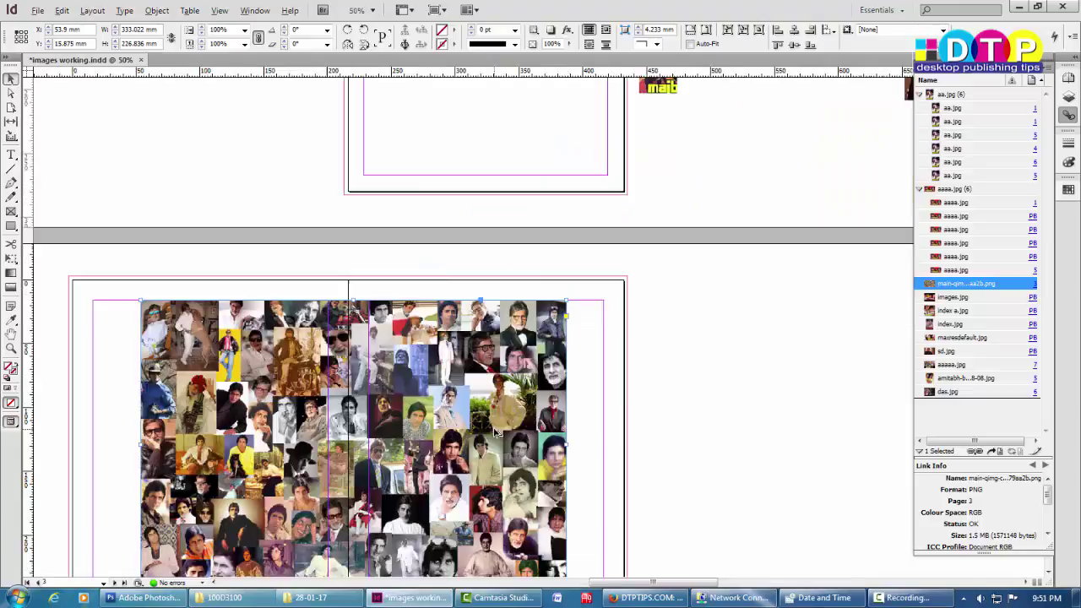
pyautogui.scroll(-4, 495, 413)
pyautogui.click(739, 393)
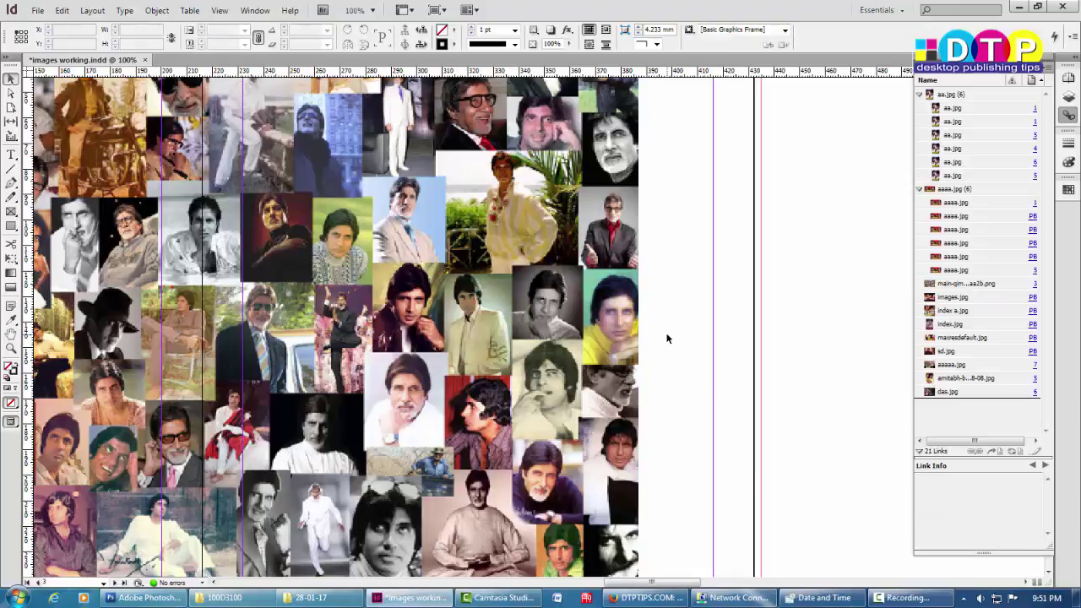
# Check the link details of the first and third aa.jpg and the second aaaa.jpg entries, and go to the hexagonal aaaa.jpg image.
pyautogui.click(953, 109)
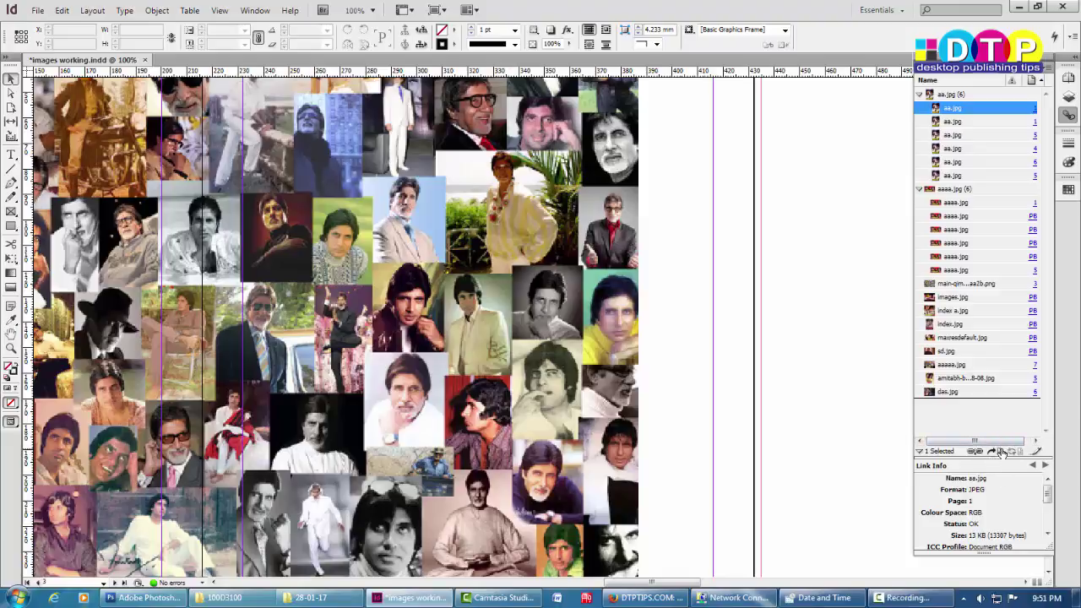
pyautogui.click(950, 135)
pyautogui.click(955, 218)
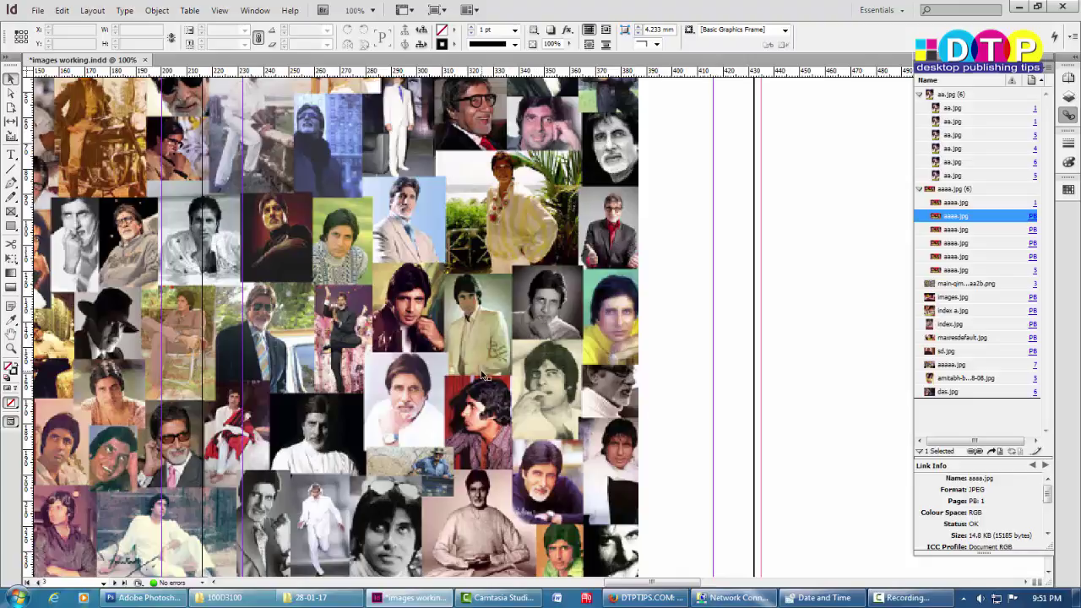
pyautogui.scroll(-10, 483, 376)
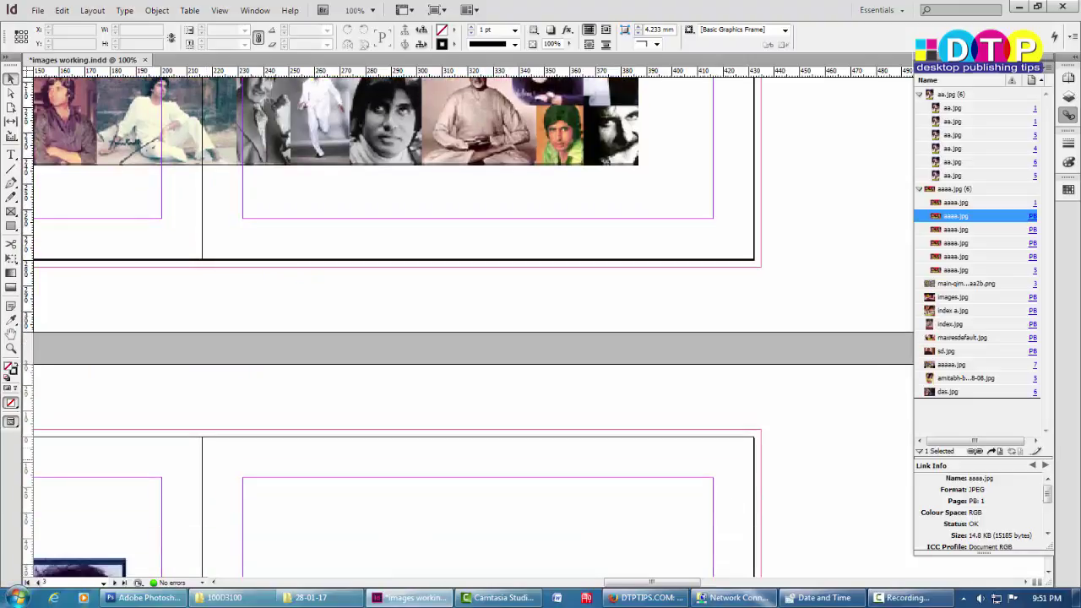
pyautogui.click(957, 257)
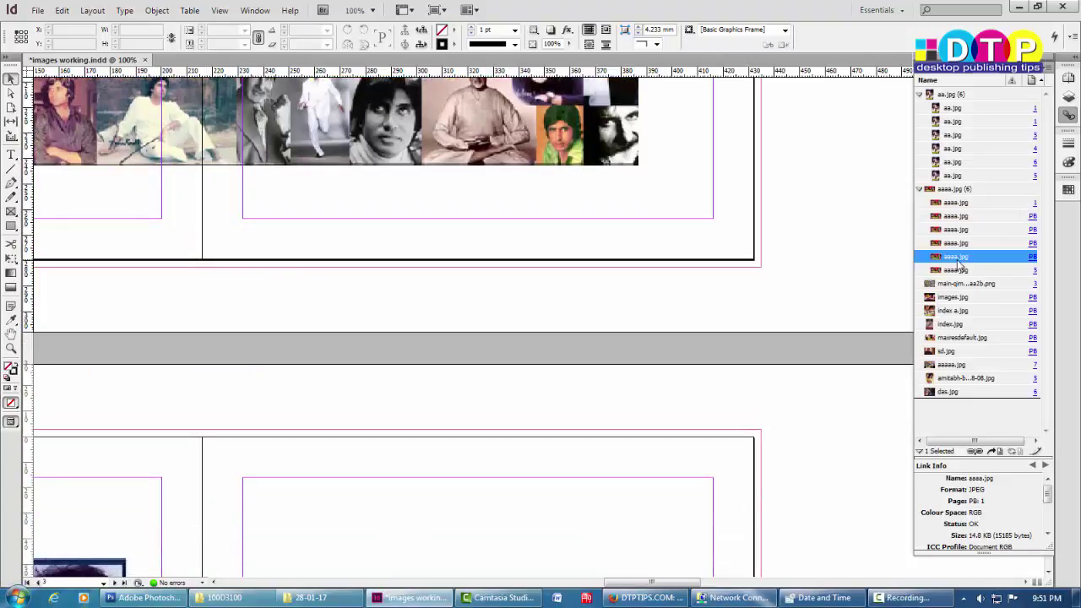
pyautogui.click(996, 453)
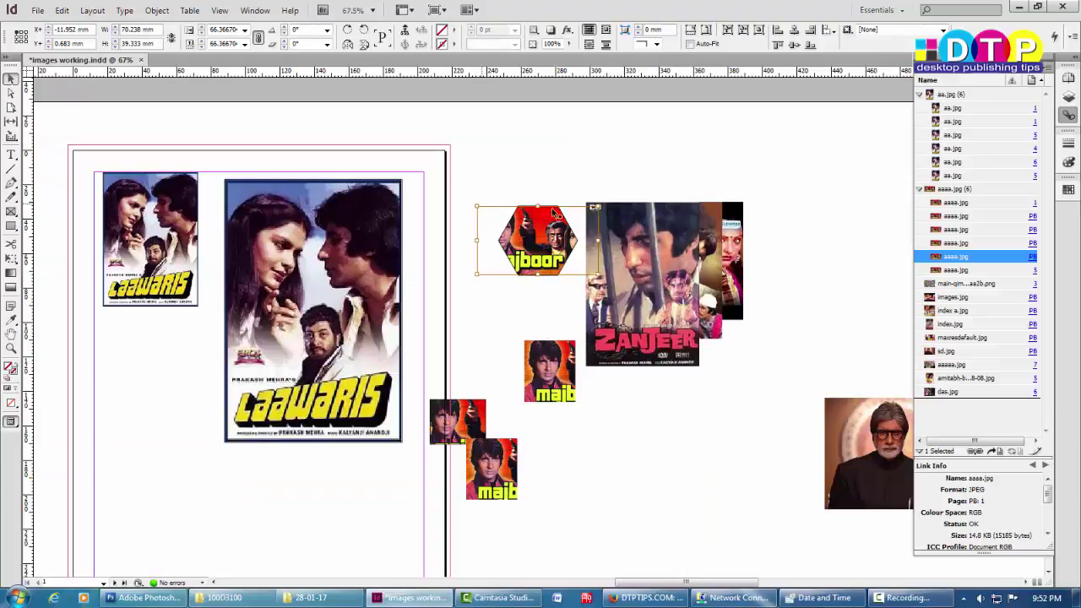
# Go to the image of the second aaaa.jpg link on the pasteboard, and return to the hexagonal aaaa.jpg image.
pyautogui.click(955, 216)
pyautogui.click(1002, 452)
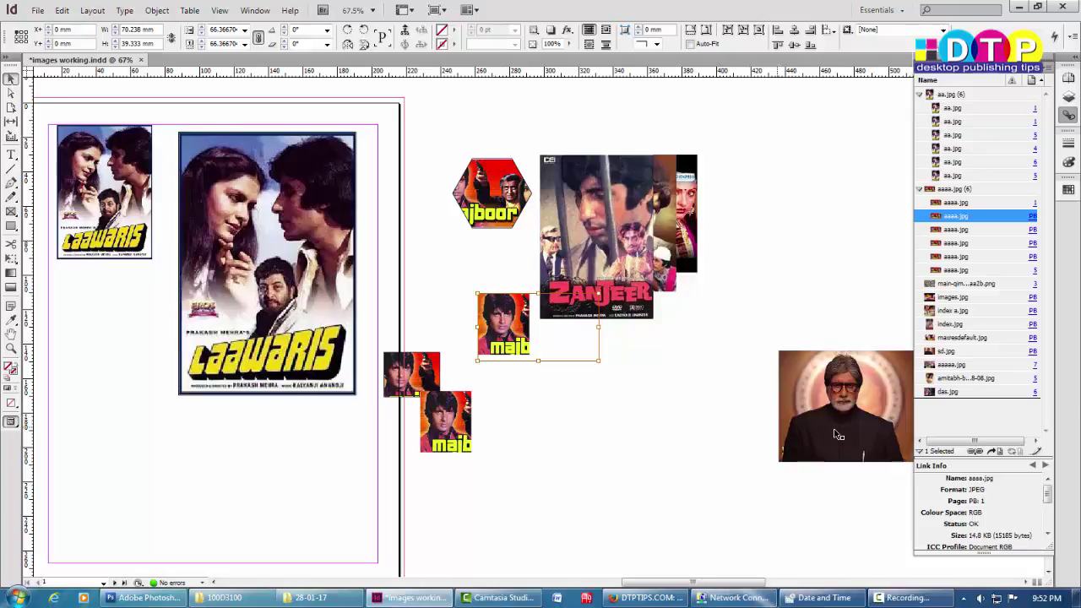
pyautogui.click(963, 260)
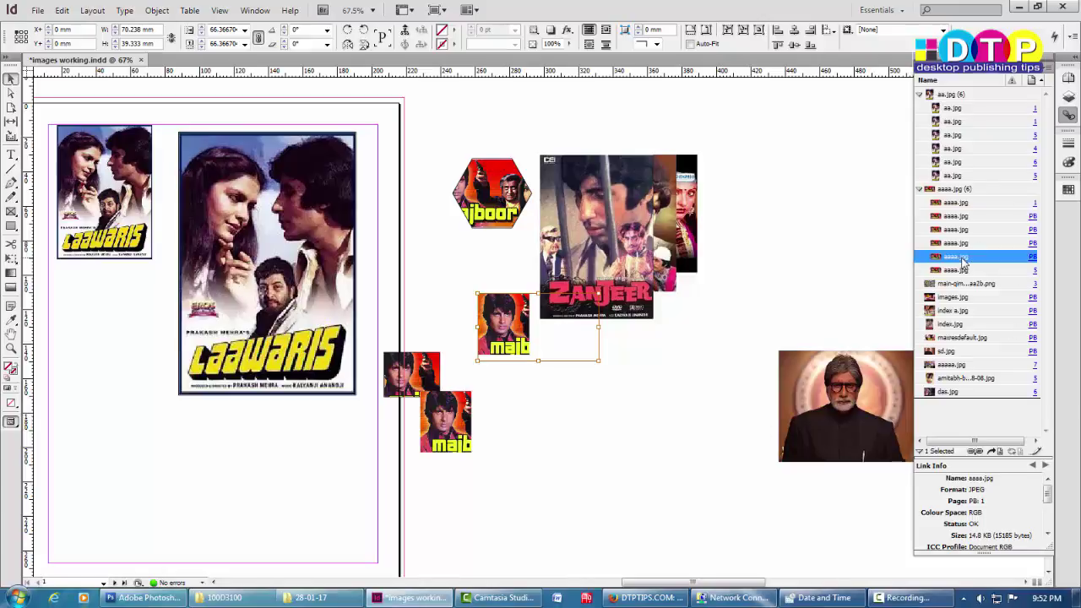
pyautogui.click(995, 452)
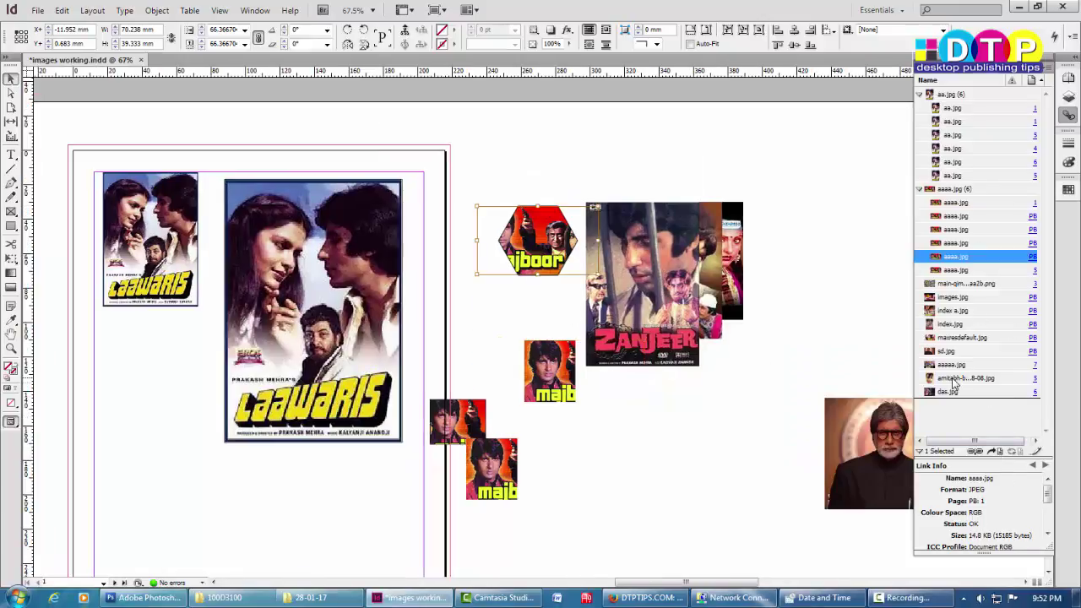
# Locate the amitabh-b...8-08.jpg image on page 5 and the das.jpg image on page 6 from their links, and deselect.
pyautogui.click(954, 378)
pyautogui.click(995, 451)
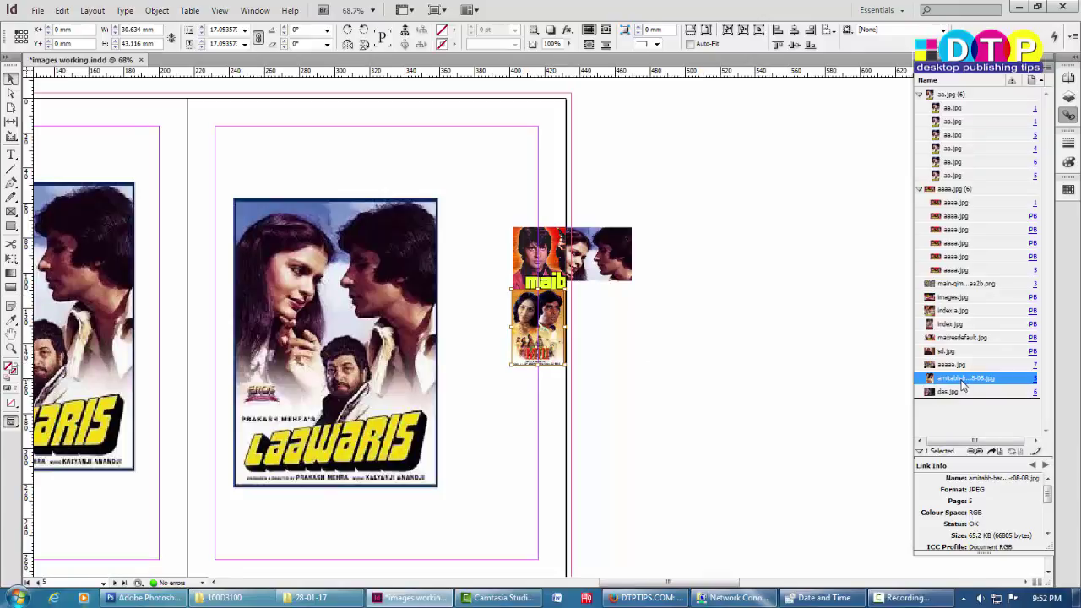
pyautogui.click(947, 393)
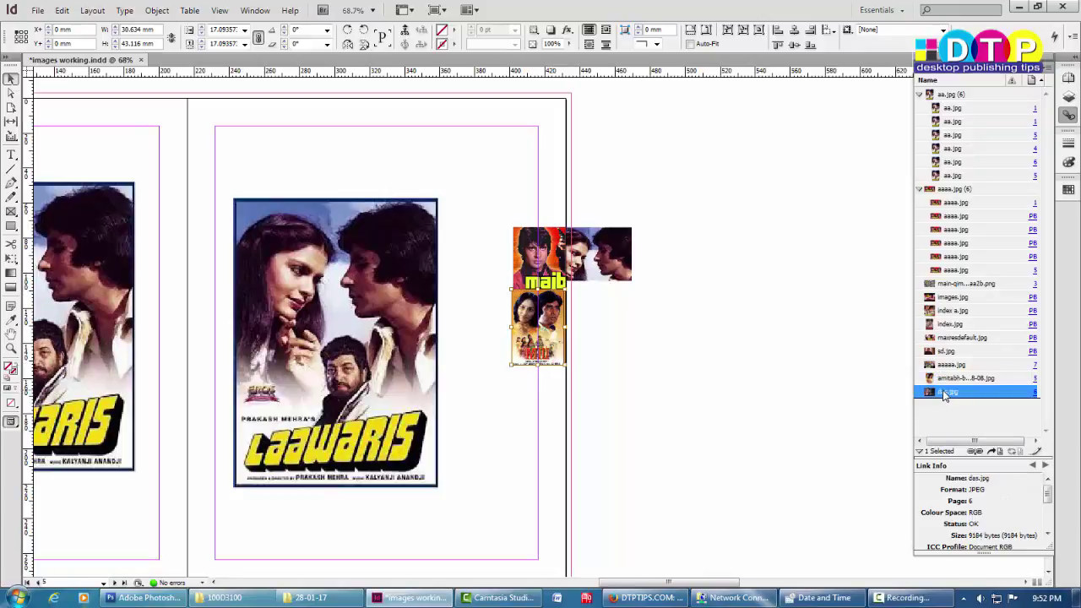
pyautogui.click(990, 452)
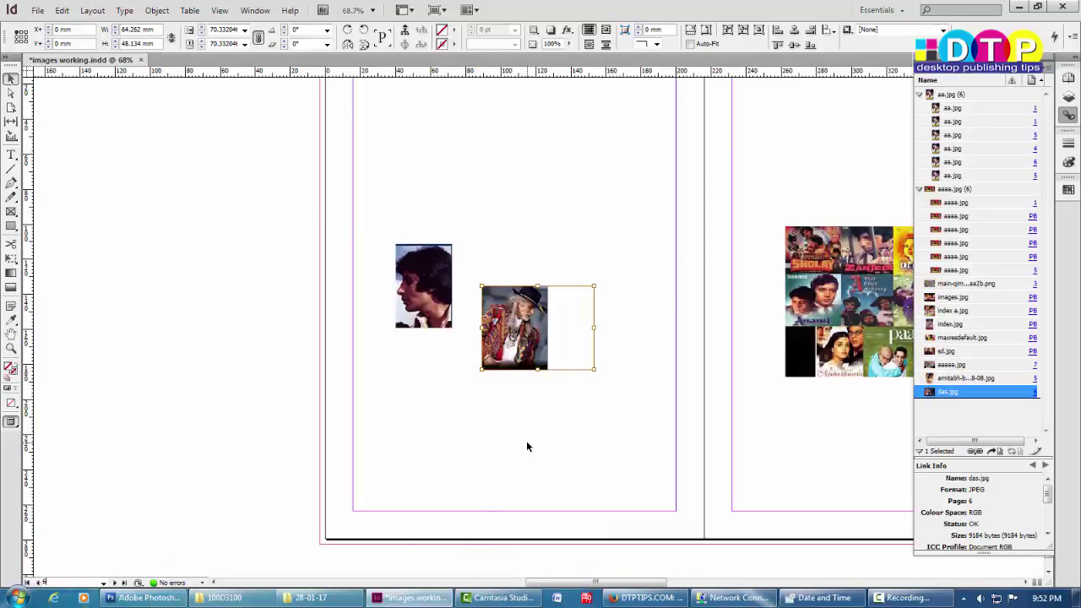
pyautogui.click(667, 455)
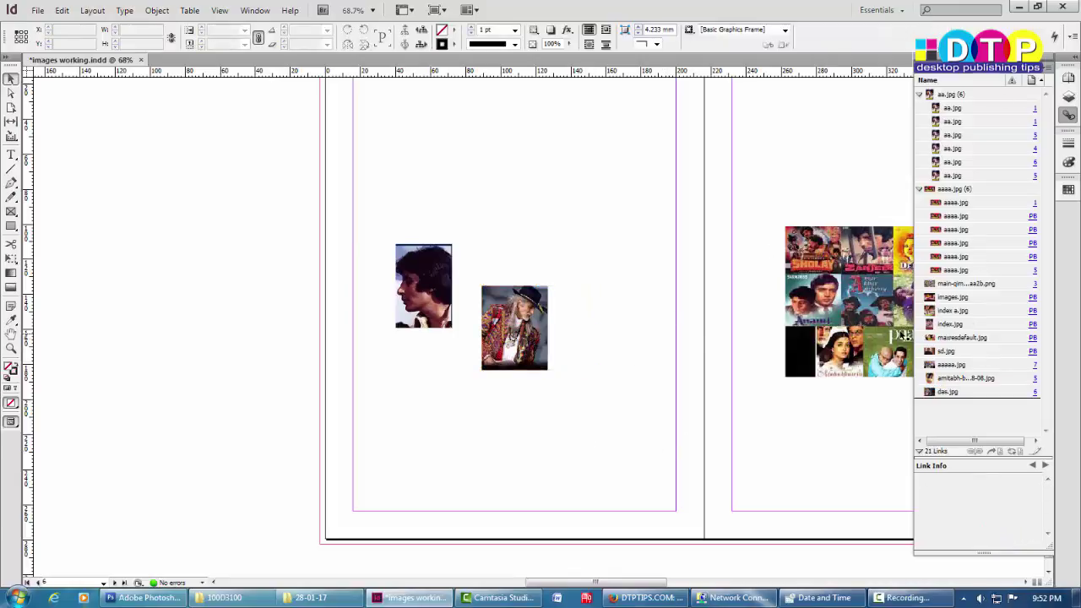
# Crop the right edge of the das.jpg frame on page 6 so the frame is about 34.2 mm wide.
pyautogui.click(522, 330)
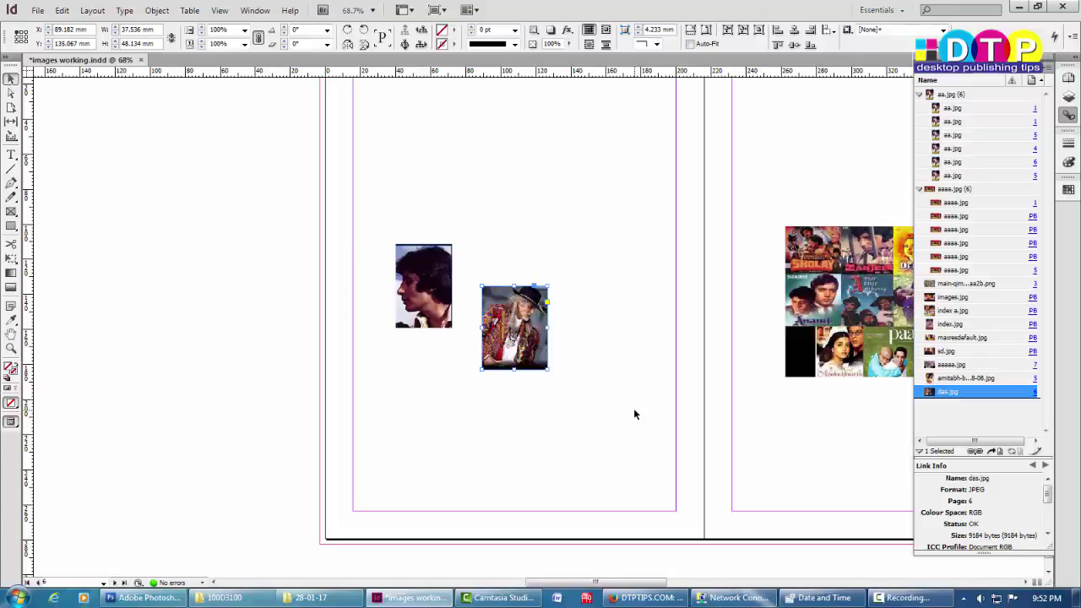
pyautogui.click(606, 453)
pyautogui.hscroll(5, 590, 450)
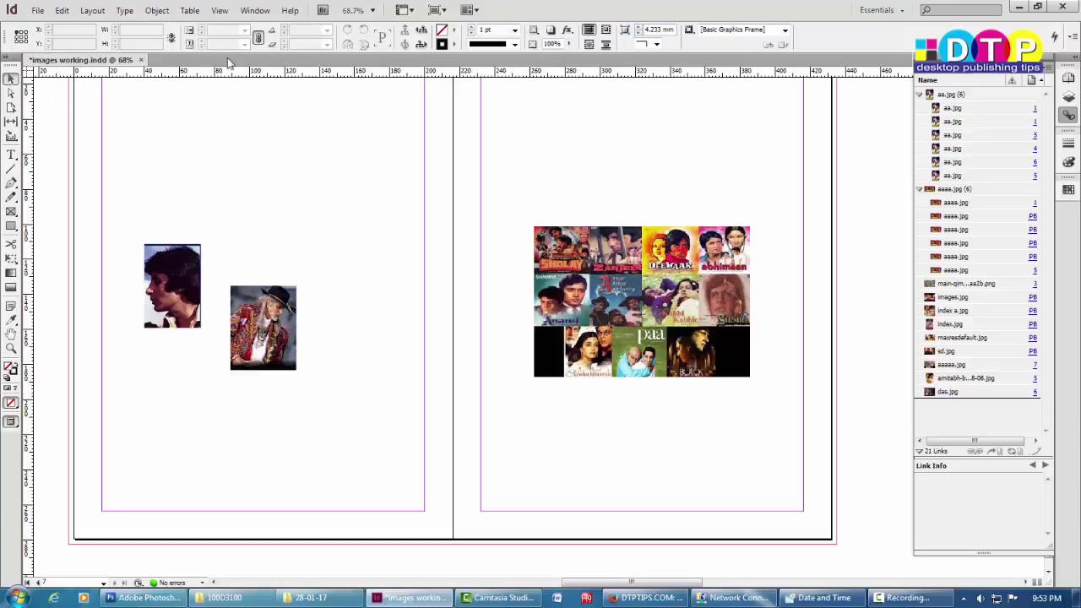
pyautogui.click(291, 346)
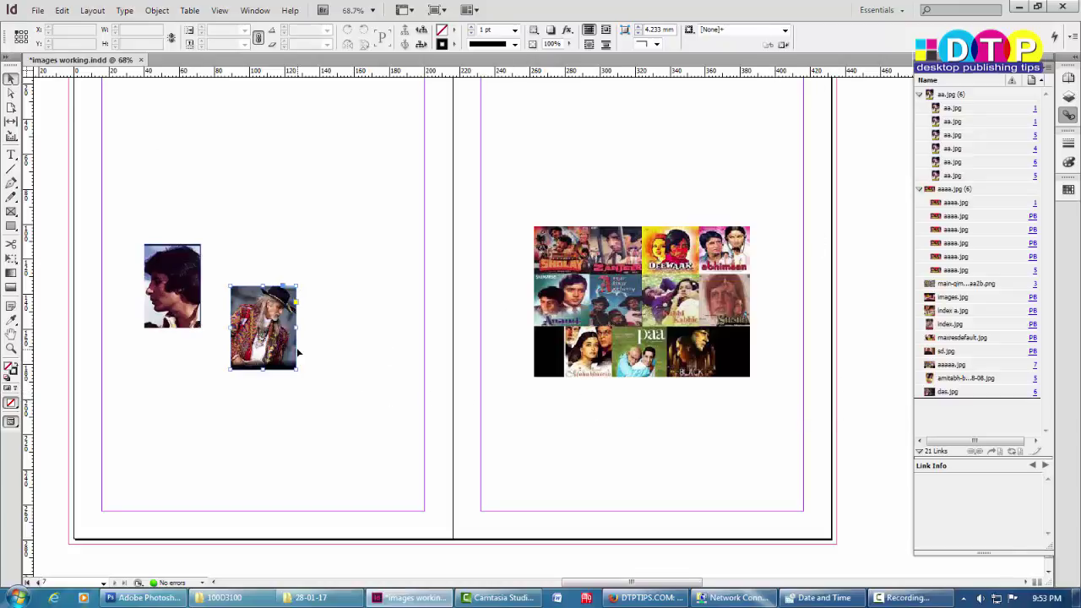
pyautogui.moveTo(294, 331); pyautogui.dragTo(289, 331)
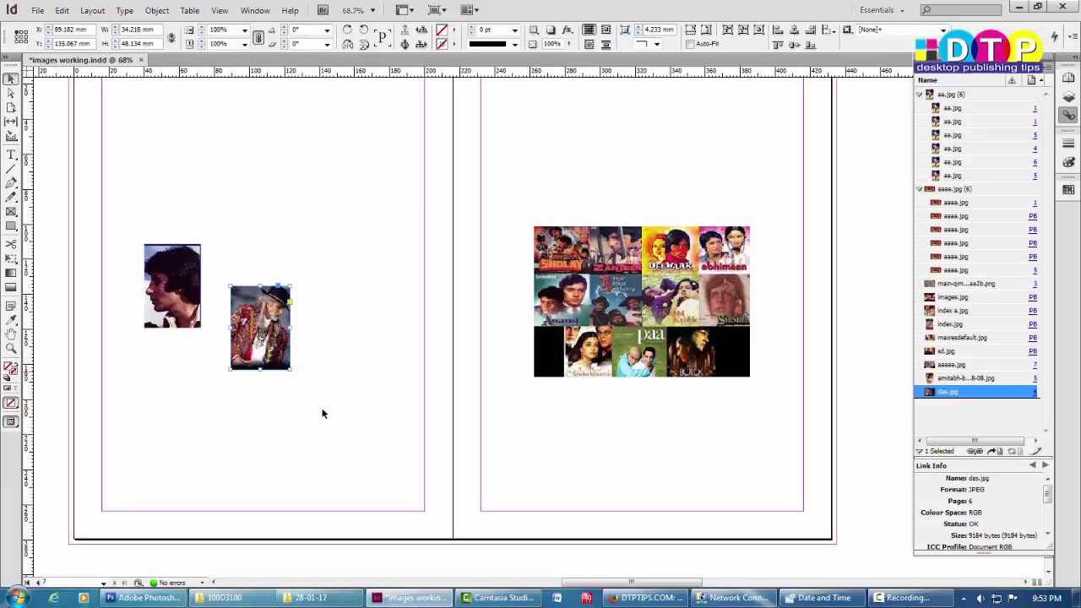
# Reveal the das.jpg link's source file in Windows Explorer and deselect it in the folder.
pyautogui.rightClick(956, 392)
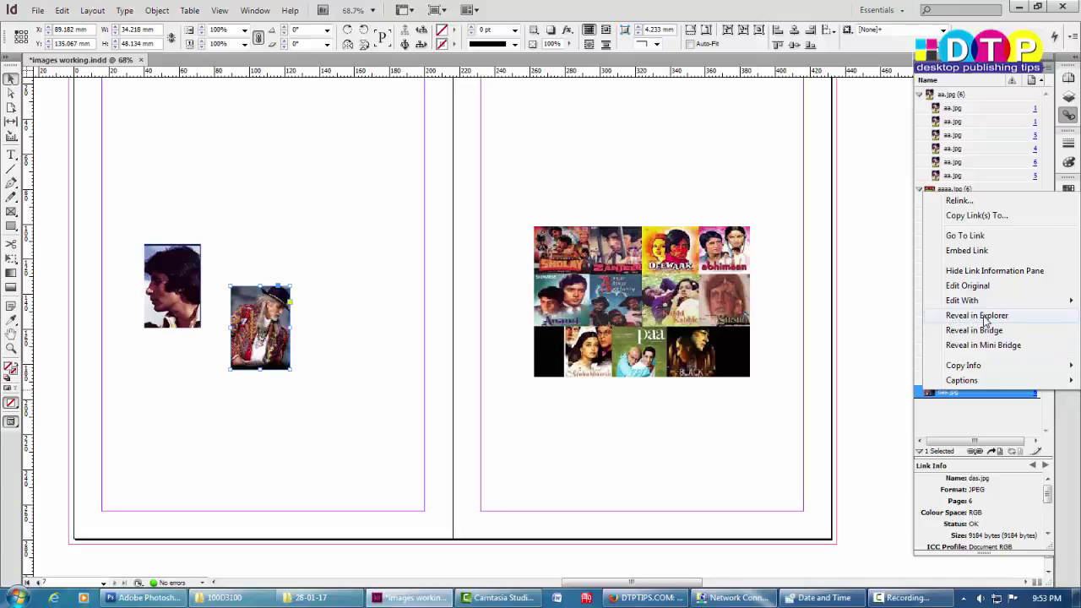
pyautogui.click(971, 319)
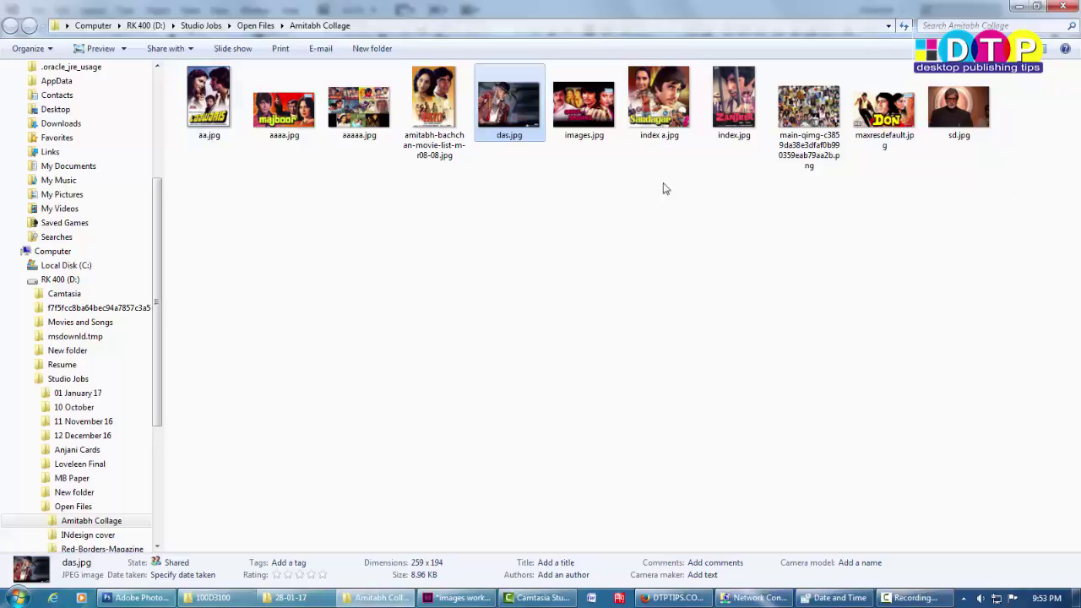
pyautogui.click(557, 170)
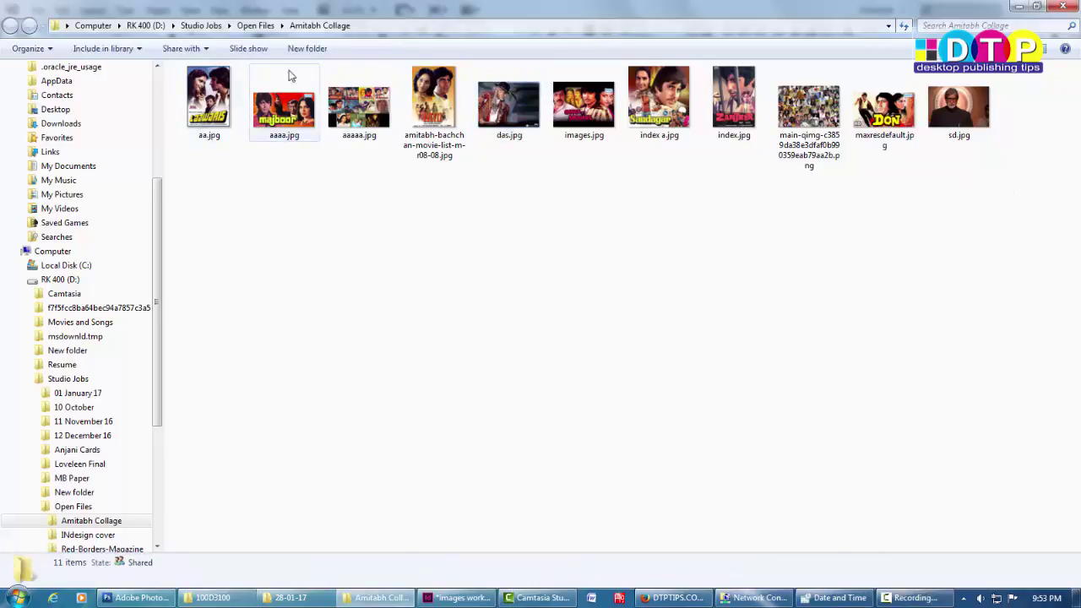
# Create a folder named Test in Amitabh Collage and move index a.jpg, index.jpg, maxresdefault.jpg and the main-qimg PNG into it.
pyautogui.click(307, 48)
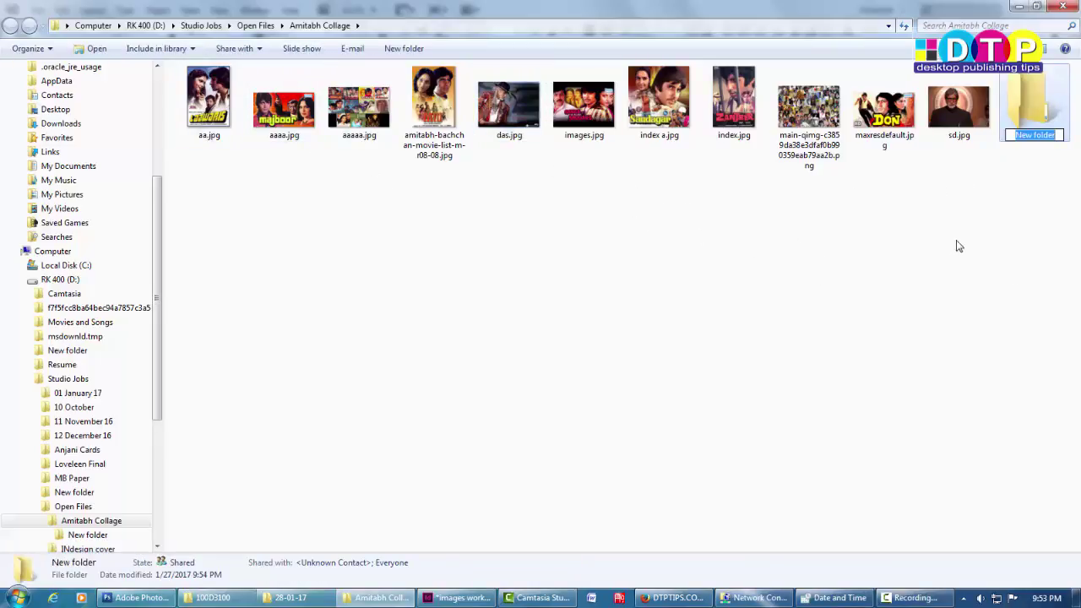
pyautogui.write('Test')
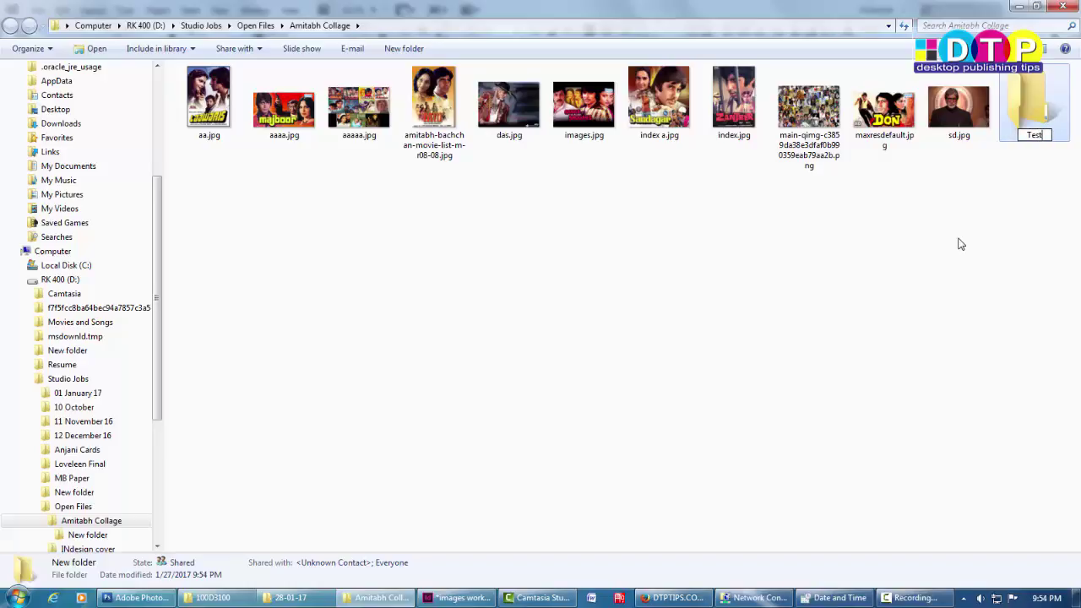
pyautogui.press('Return')
pyautogui.moveTo(970, 241); pyautogui.dragTo(219, 118)
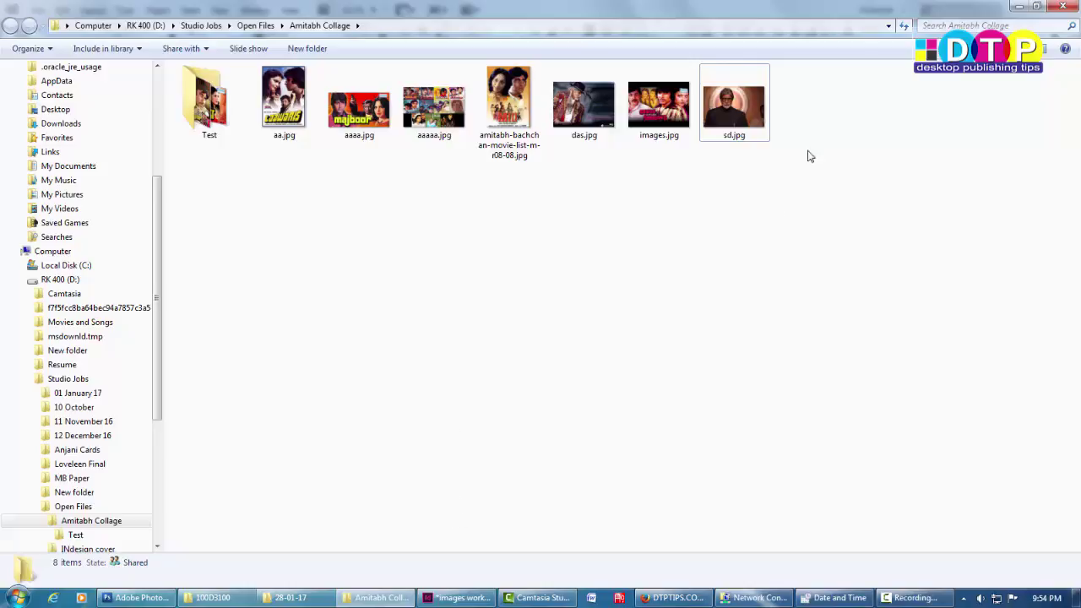
# Switch back to InDesign, deselect the das.jpg image, and look over the pages and link statuses.
pyautogui.click(458, 597)
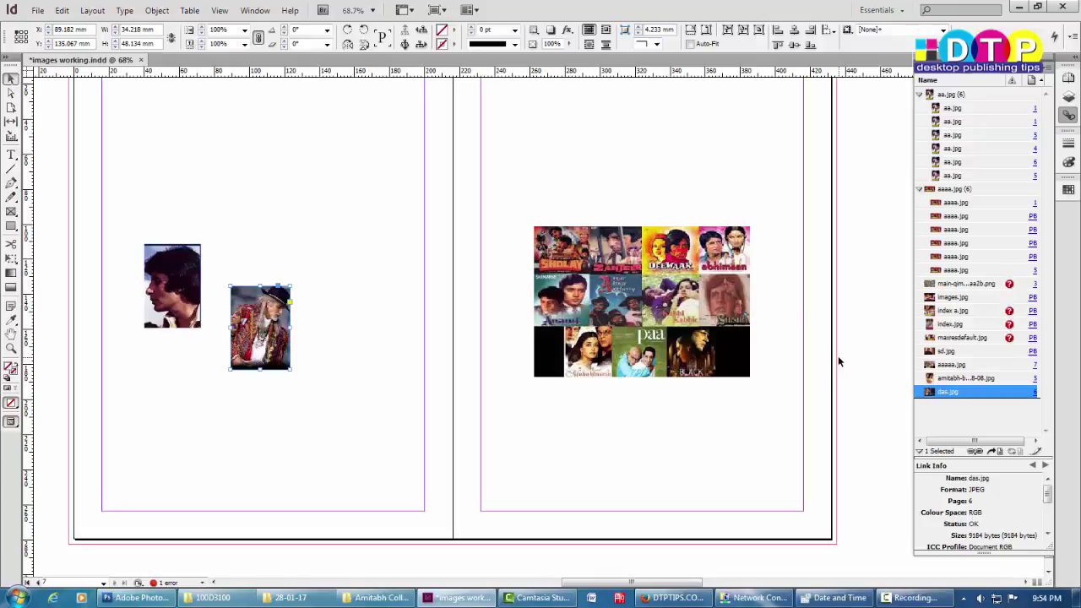
pyautogui.click(800, 348)
pyautogui.scroll(3, 811, 348)
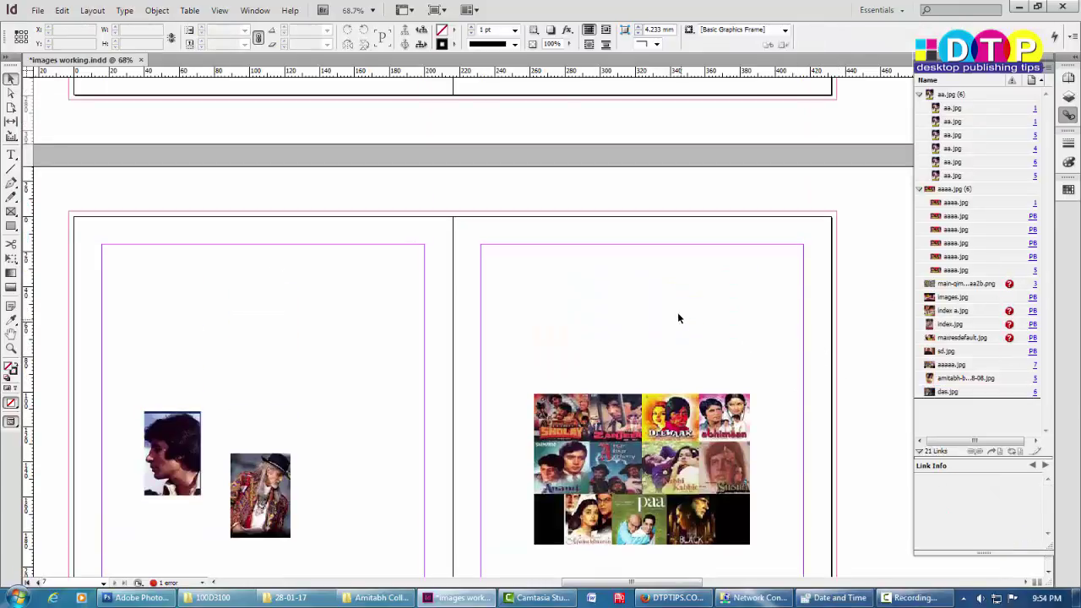
pyautogui.scroll(6, 799, 309)
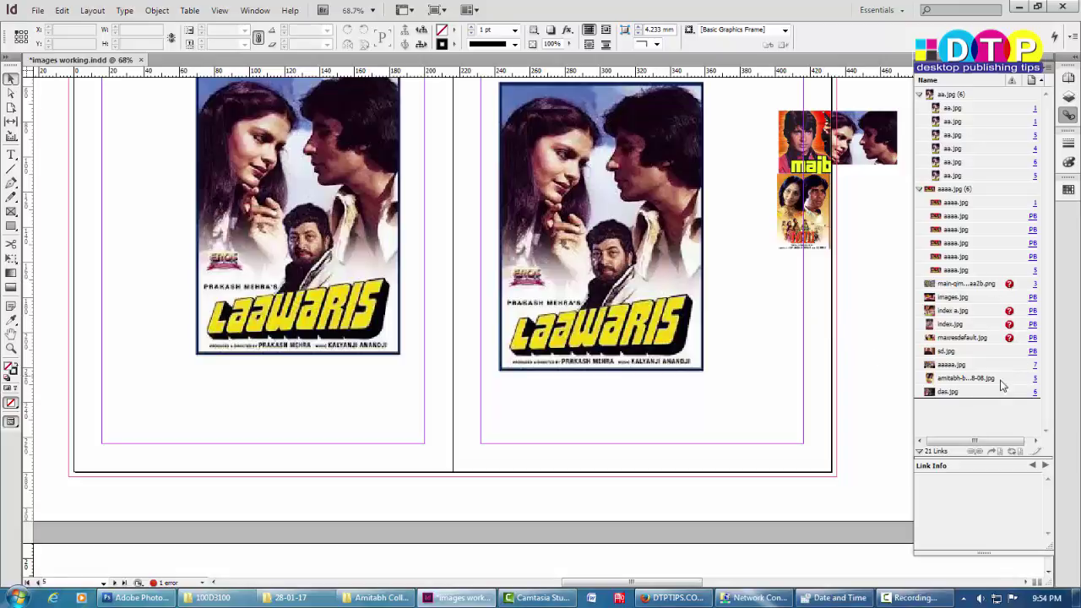
# Select the main-qim...aa2b.png link and enlarge the Links panel to read its link information, including status and full file path.
pyautogui.click(967, 283)
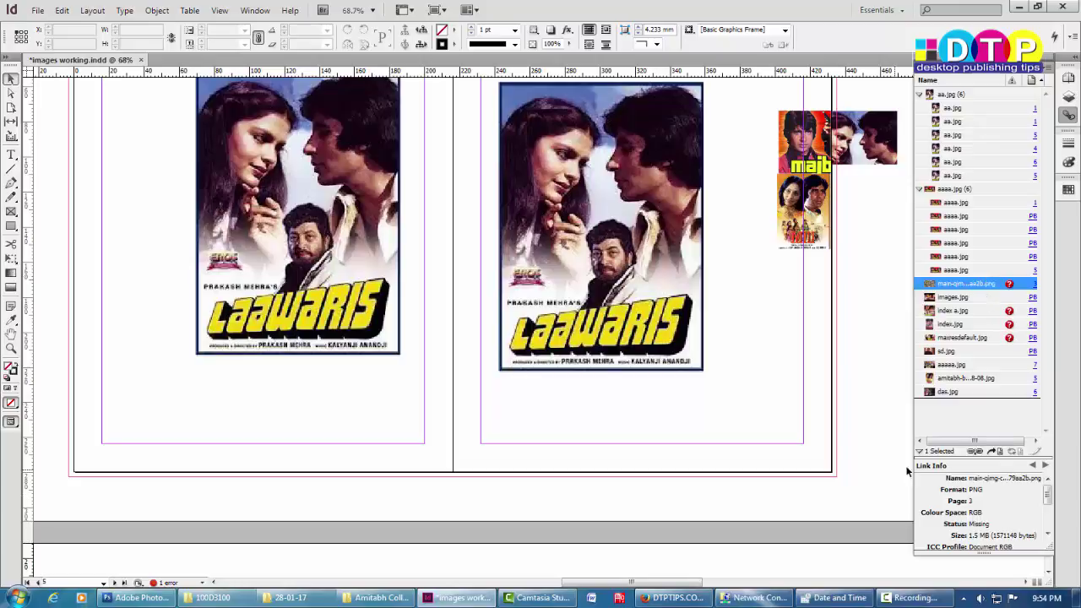
pyautogui.moveTo(973, 555); pyautogui.dragTo(975, 577)
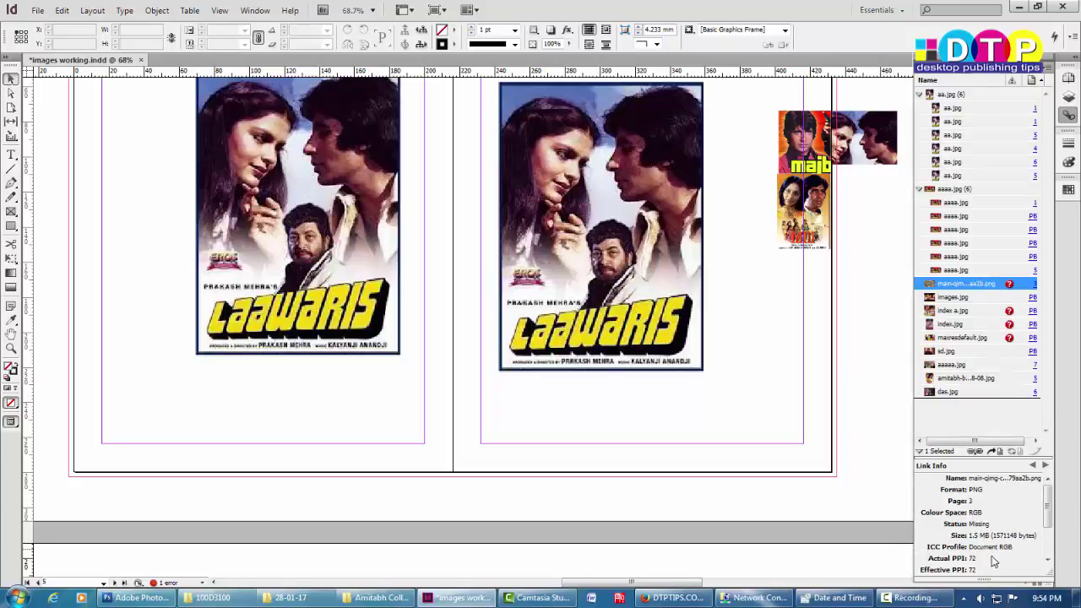
pyautogui.scroll(-3, 1016, 543)
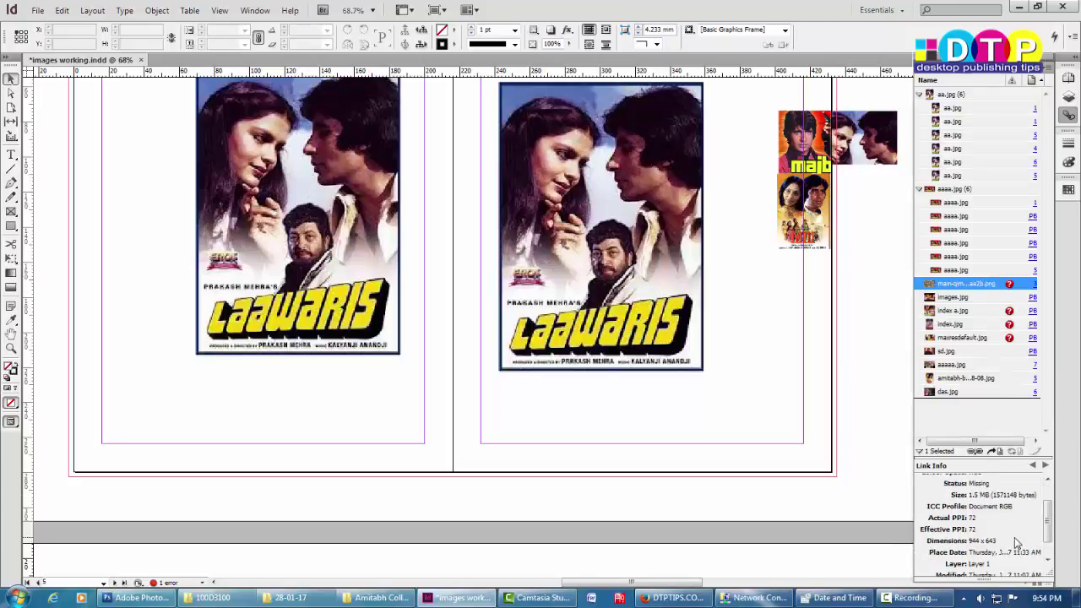
pyautogui.scroll(-2, 1016, 543)
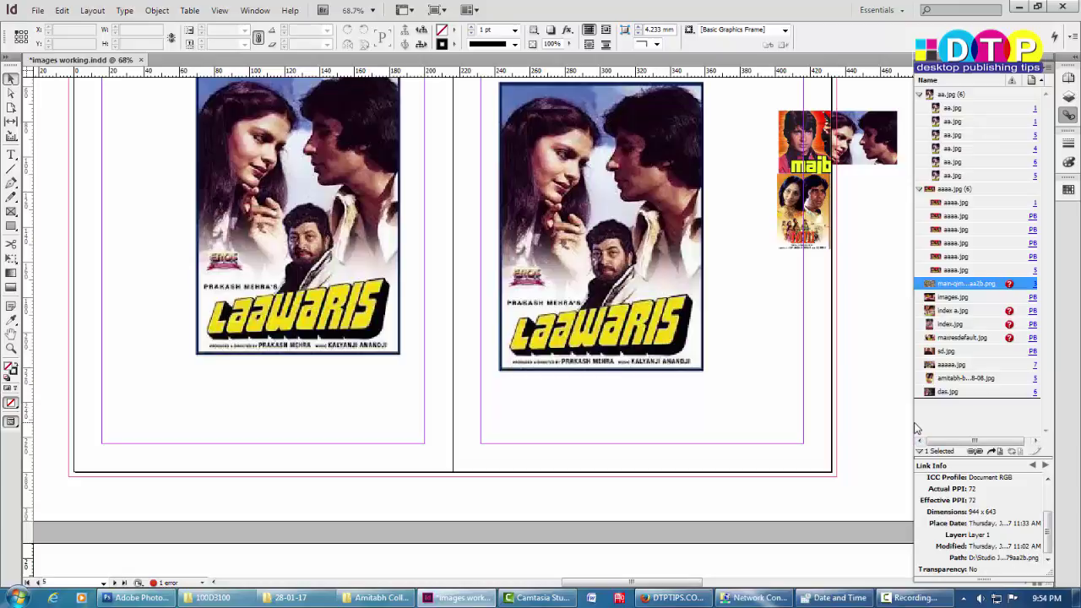
pyautogui.moveTo(912, 421); pyautogui.dragTo(688, 434)
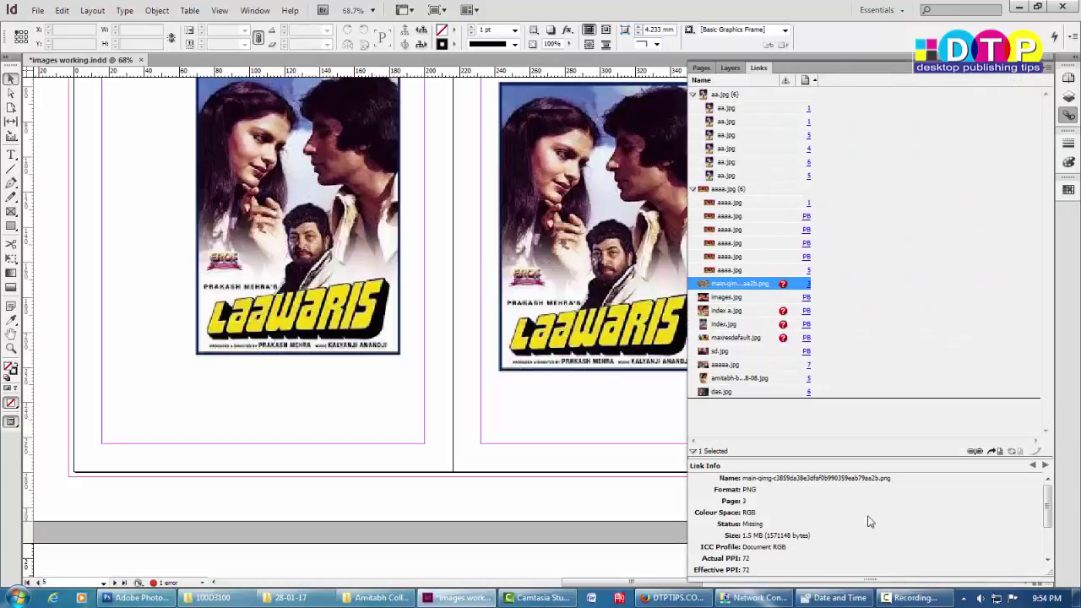
pyautogui.scroll(-3, 871, 522)
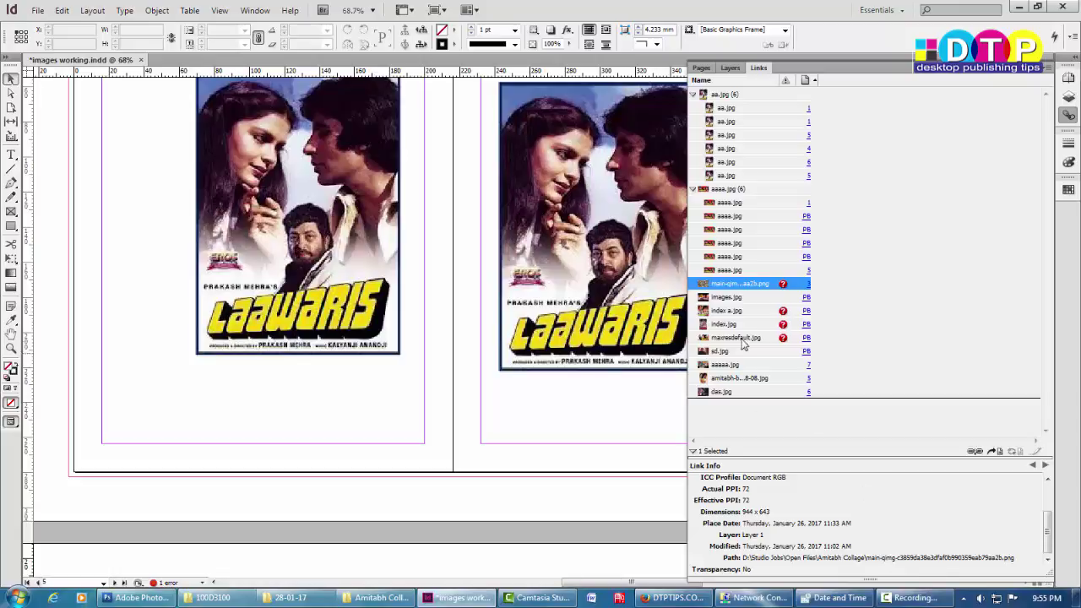
# Narrow the Links panel and start relinking the missing main-qim...aa2b.png link.
pyautogui.moveTo(686, 268); pyautogui.dragTo(856, 267)
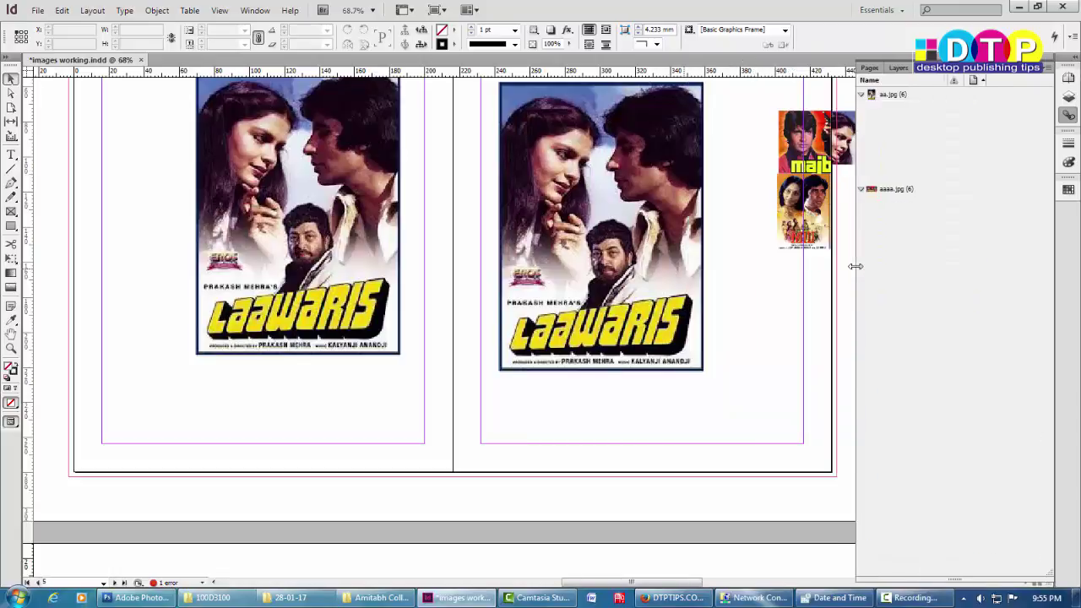
pyautogui.rightClick(921, 285)
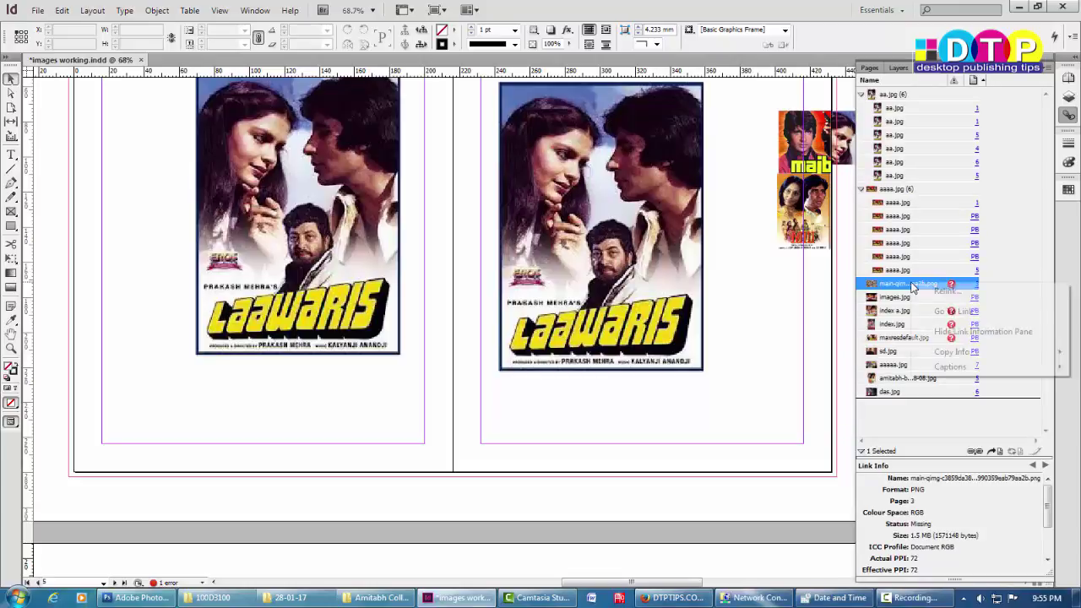
pyautogui.click(796, 338)
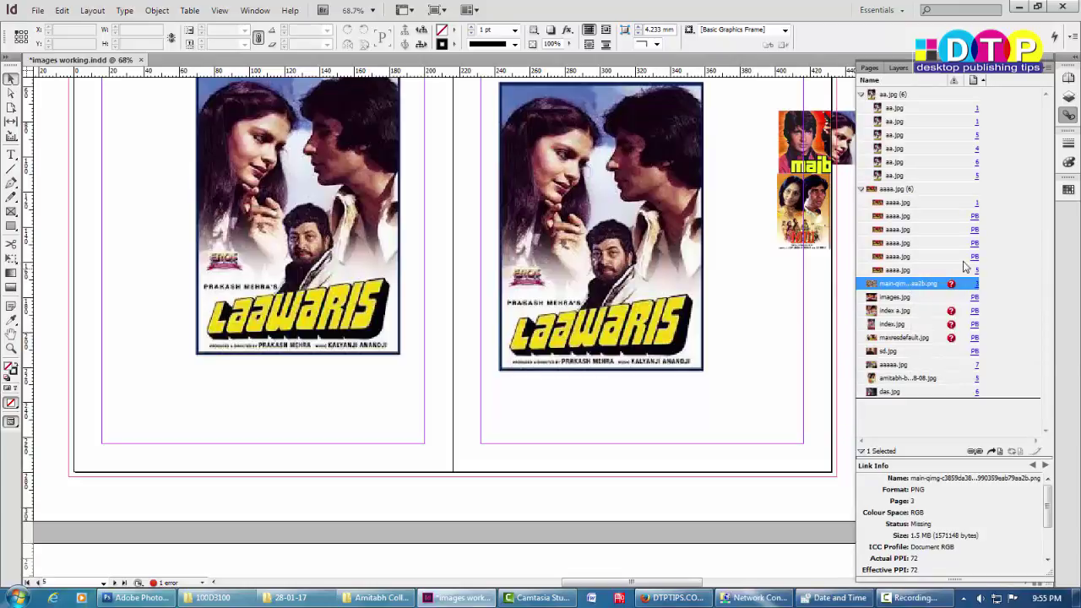
pyautogui.rightClick(926, 285)
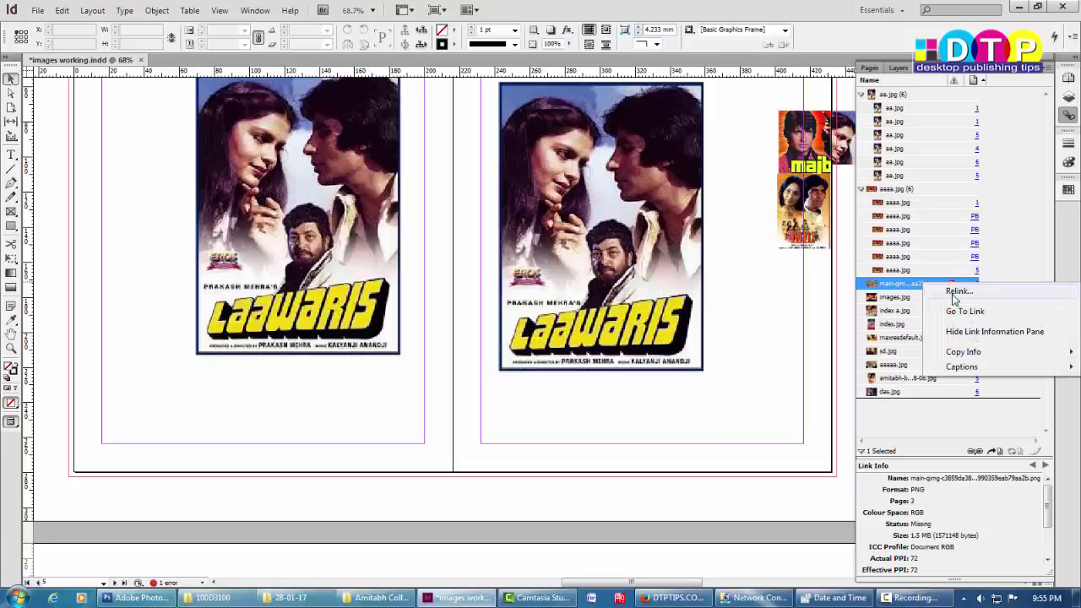
pyautogui.click(952, 292)
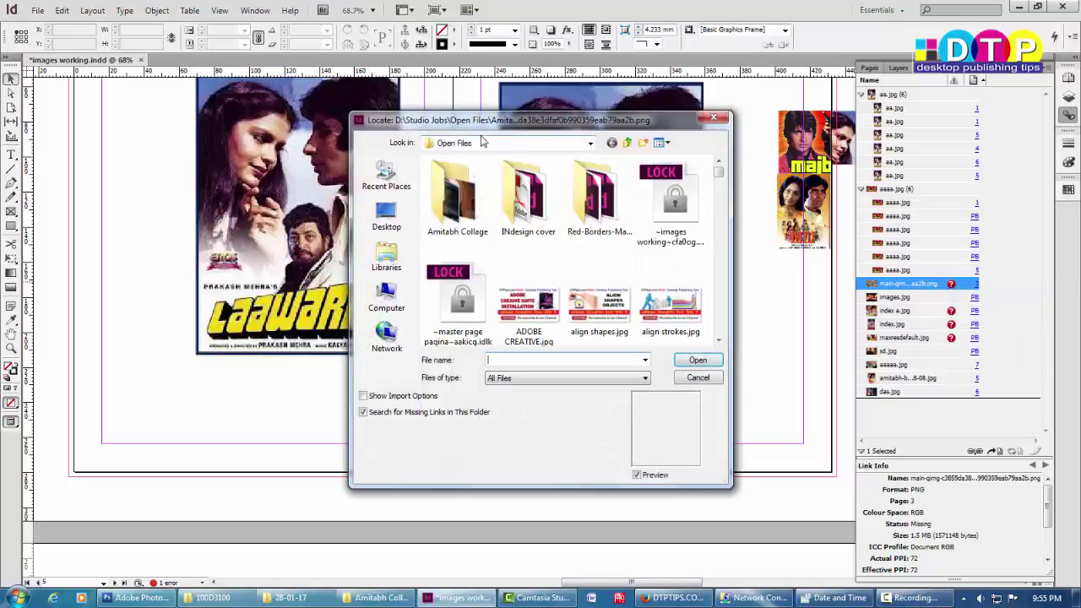
# Copy the Amitabh Collage folder's full path from Windows Explorer and return to InDesign's Locate dialog.
pyautogui.click(376, 597)
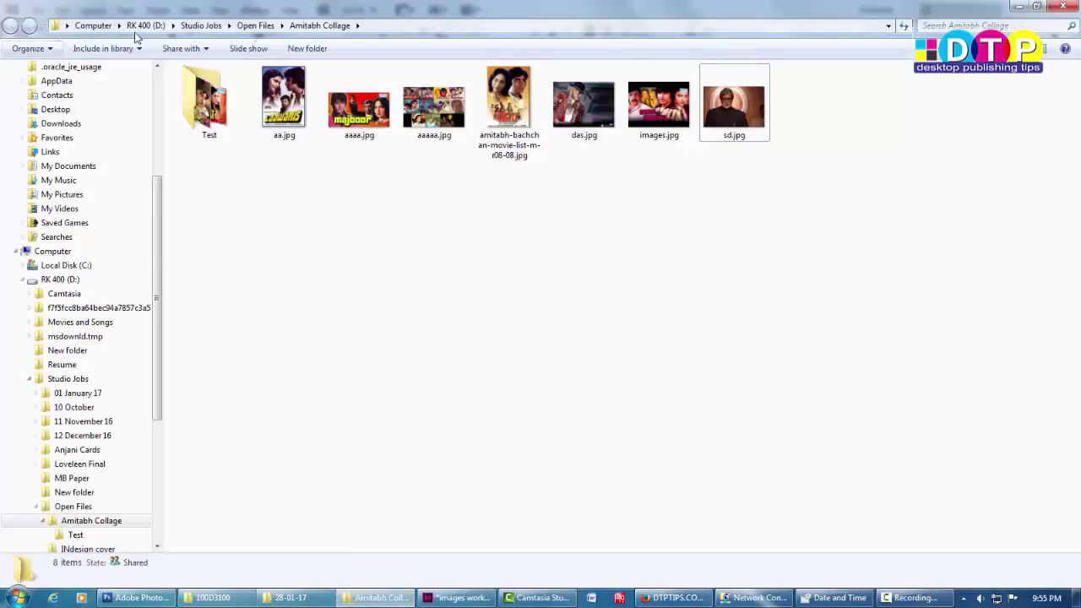
pyautogui.click(380, 27)
pyautogui.hotkey('ctrl', 'c')
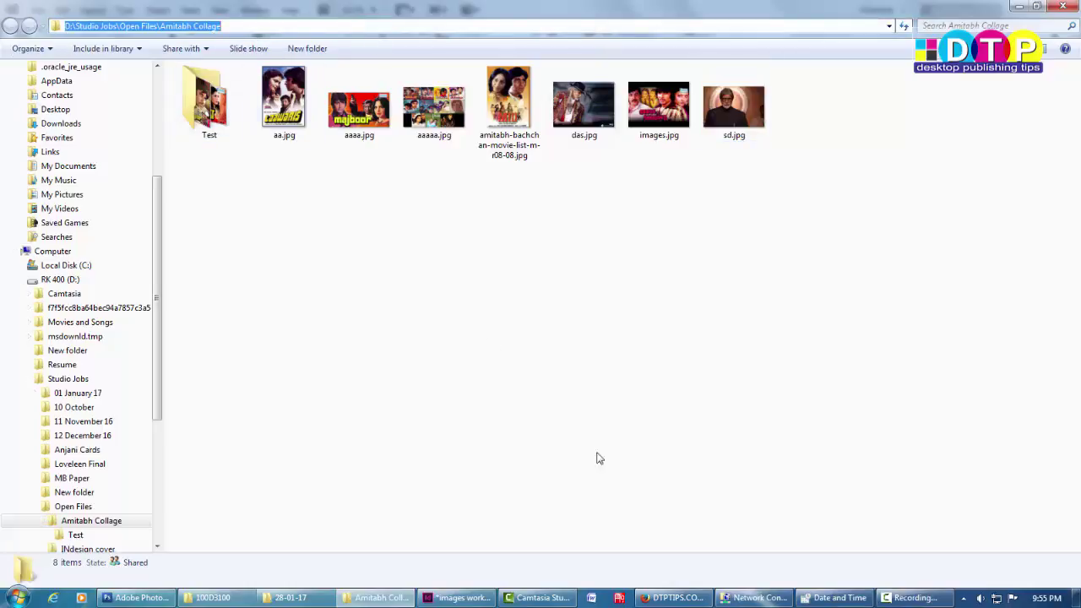
pyautogui.click(460, 598)
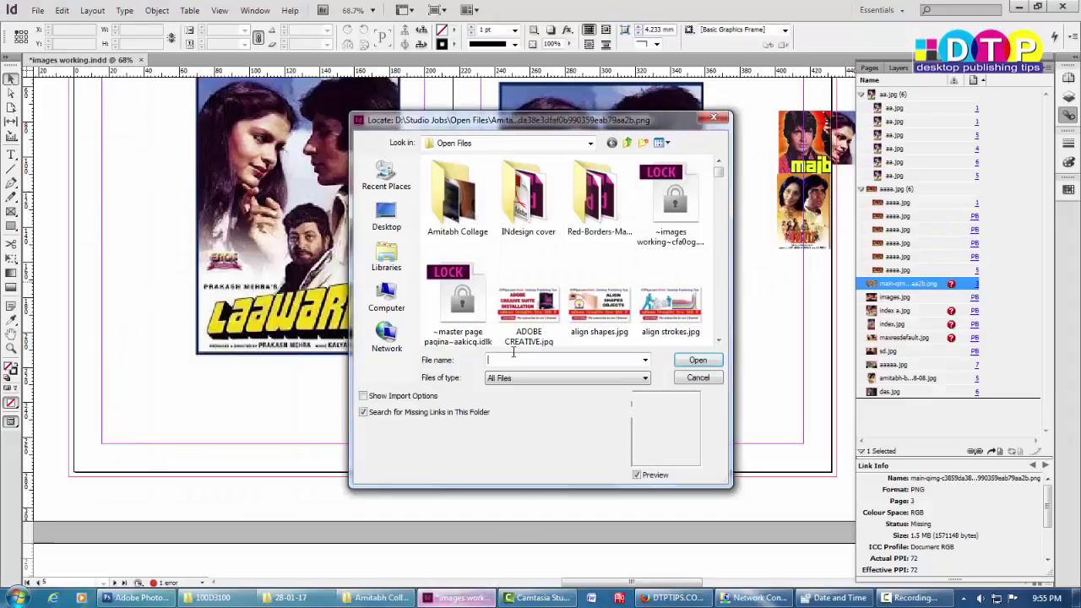
# Browse to D:\Studio Jobs\Open Files\Amitabh Collage using the copied path and open its Test subfolder.
pyautogui.click(460, 143)
pyautogui.click(510, 384)
pyautogui.click(511, 359)
pyautogui.hotkey('ctrl', 'v')
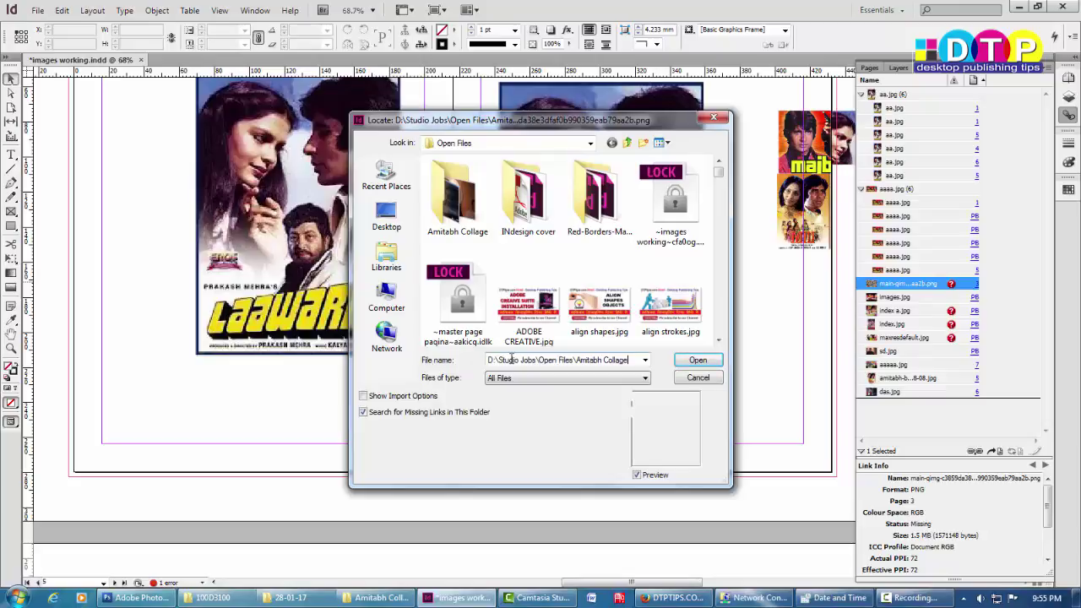
pyautogui.click(690, 362)
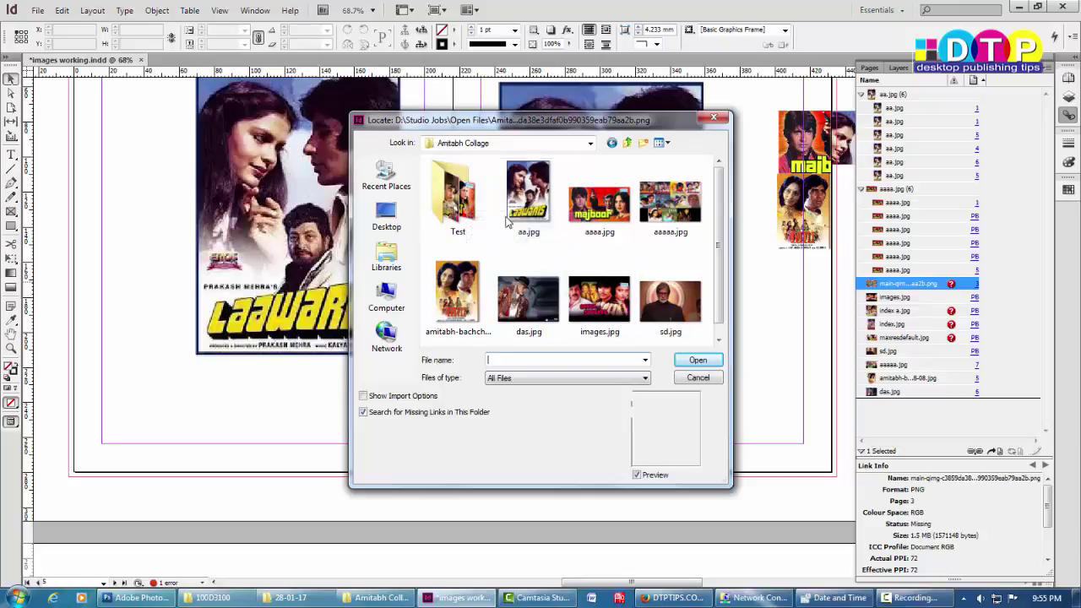
pyautogui.doubleClick(459, 205)
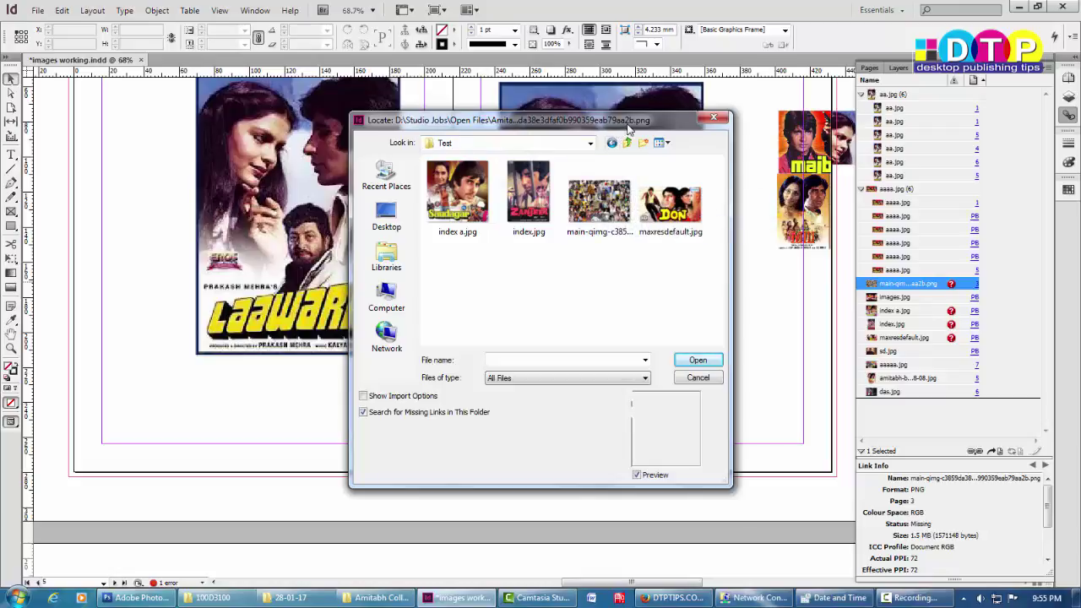
# Check the main-qimg PNG's file name in the Test folder in Windows Explorer, then return to InDesign's Locate dialog.
pyautogui.click(369, 597)
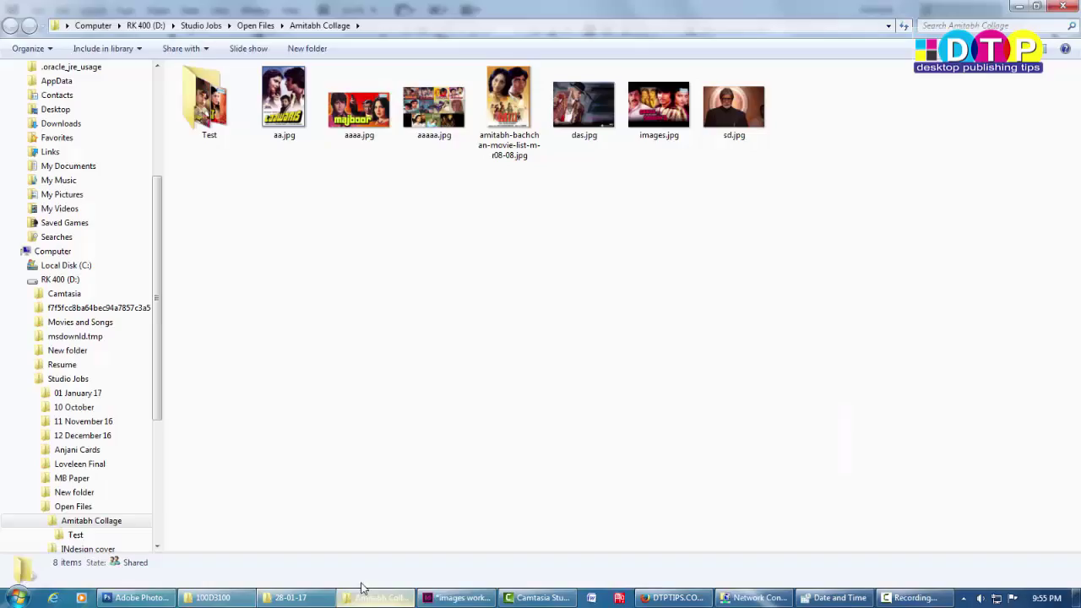
pyautogui.doubleClick(208, 100)
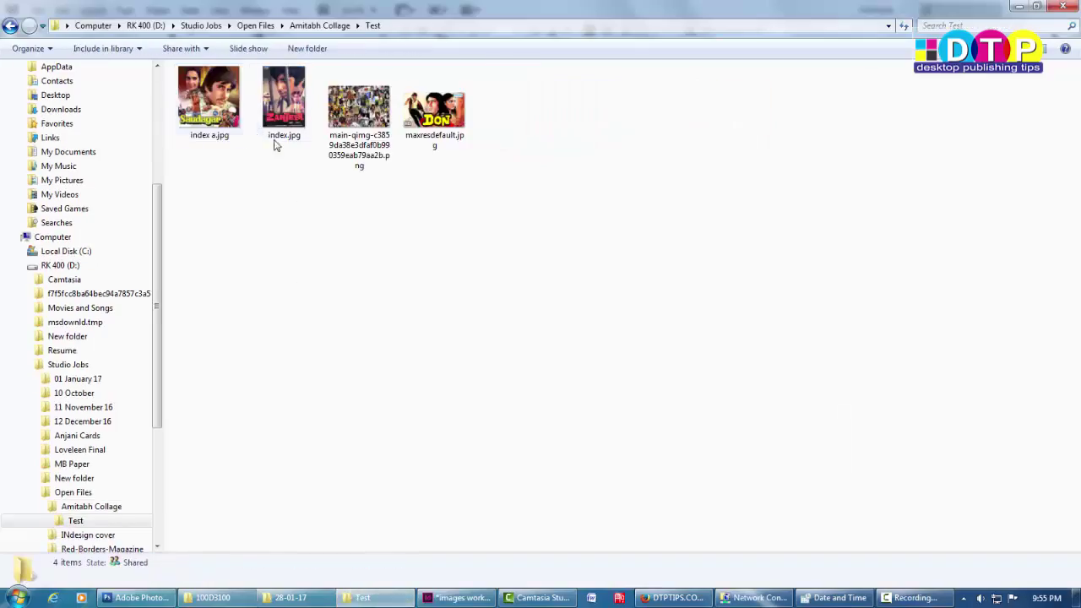
pyautogui.click(354, 166)
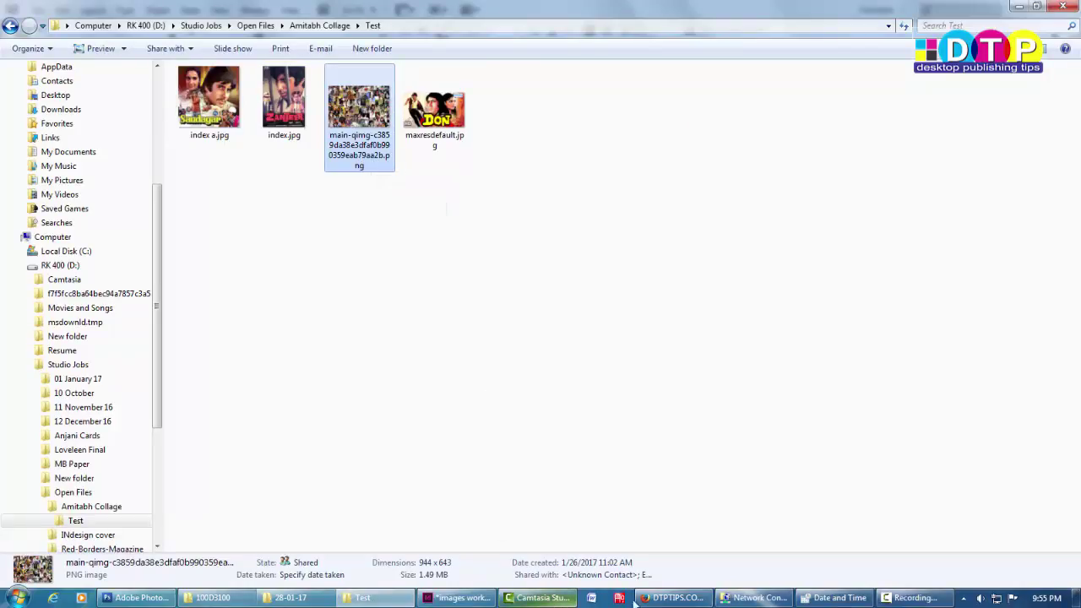
pyautogui.click(456, 597)
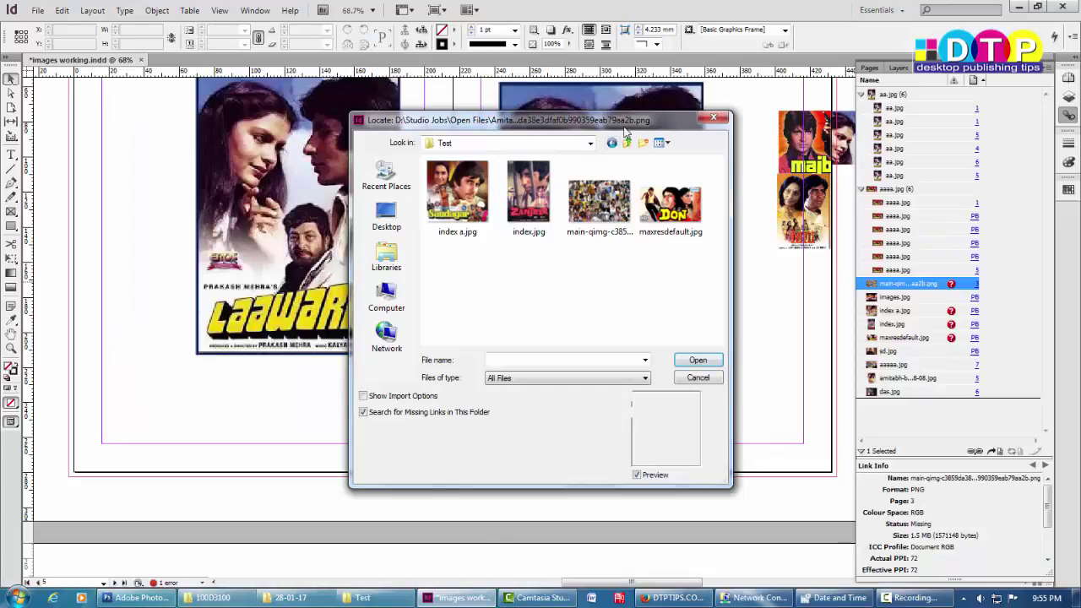
# Relink to the main-qimg PNG in the Test folder with Search for Missing Links in This Folder enabled, and dismiss the information message.
pyautogui.click(617, 240)
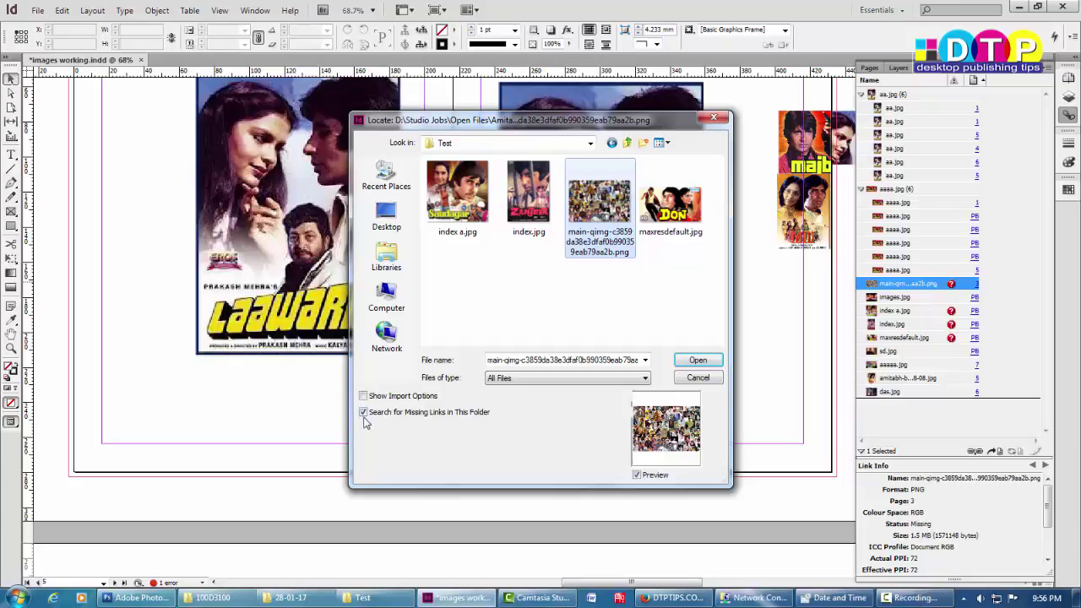
pyautogui.click(698, 361)
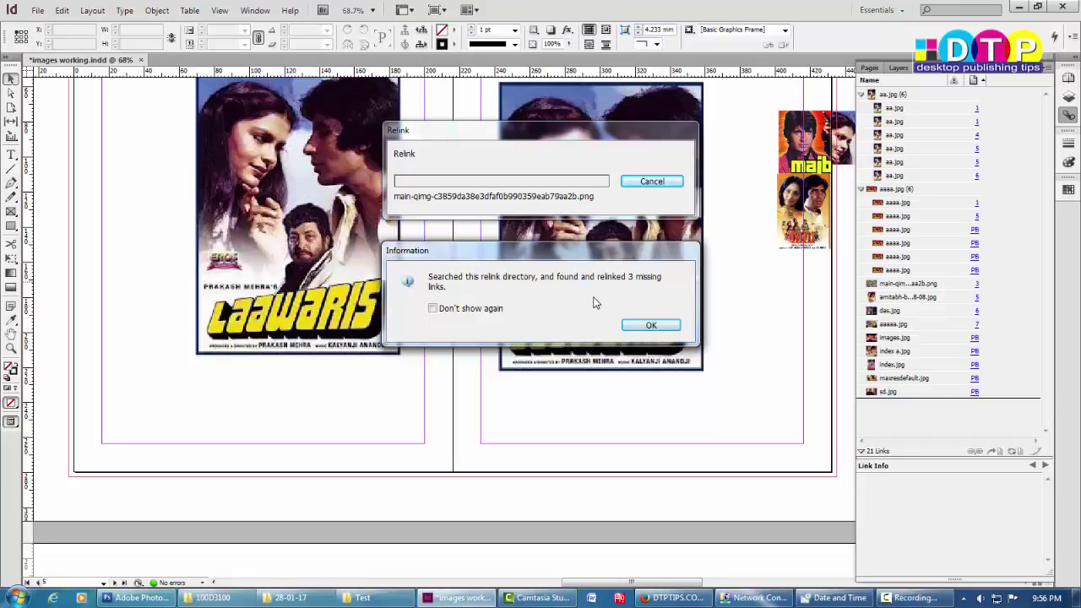
pyautogui.click(650, 324)
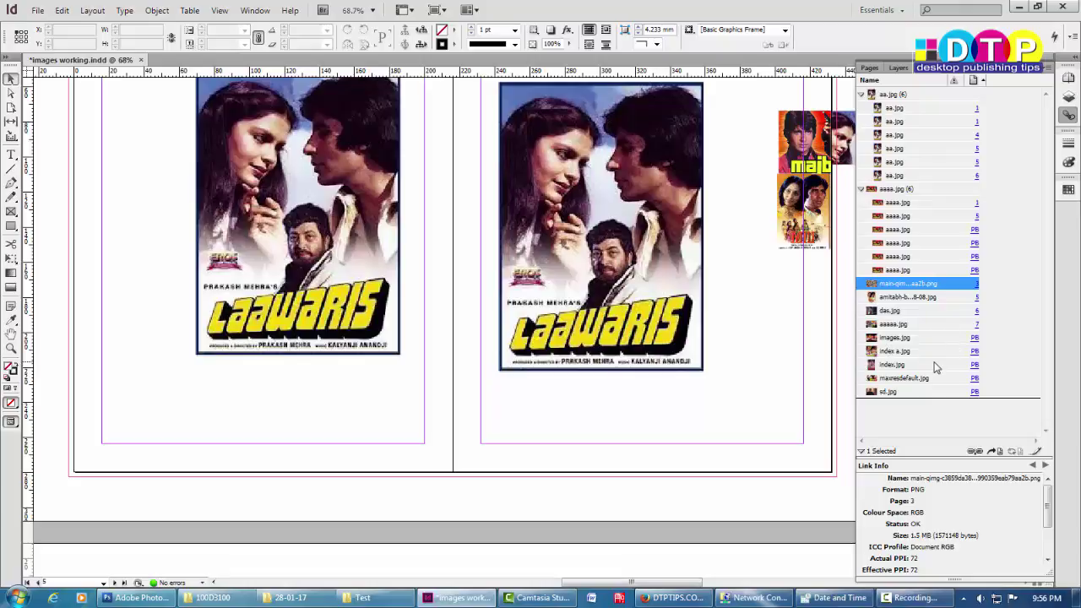
# Reveal the page 1 aaaa.jpg link's source file in Windows Explorer and open it in Adobe Photoshop CS3.
pyautogui.click(1029, 258)
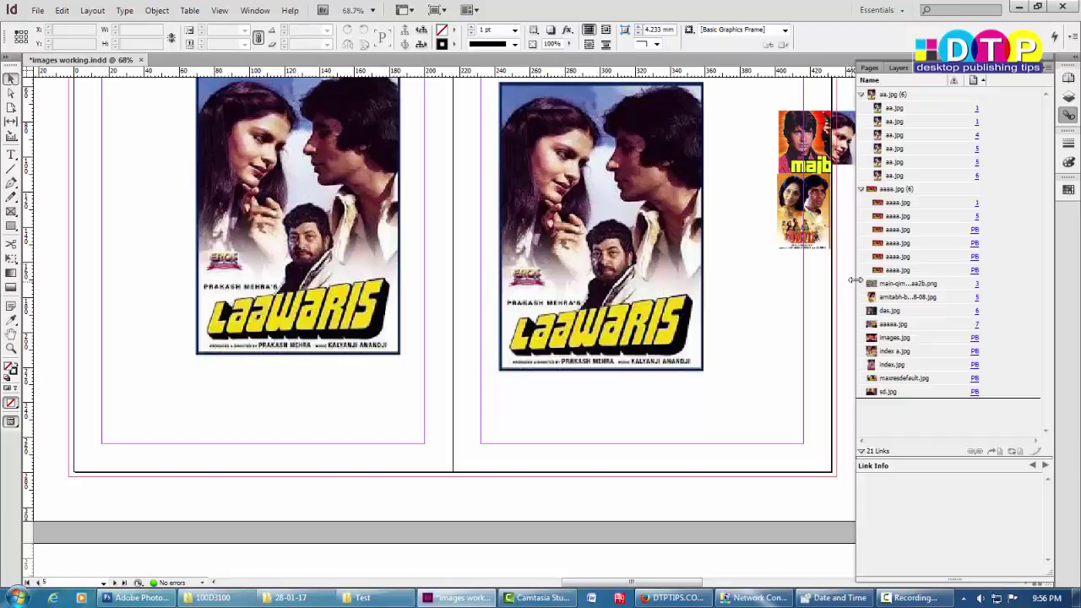
pyautogui.click(906, 271)
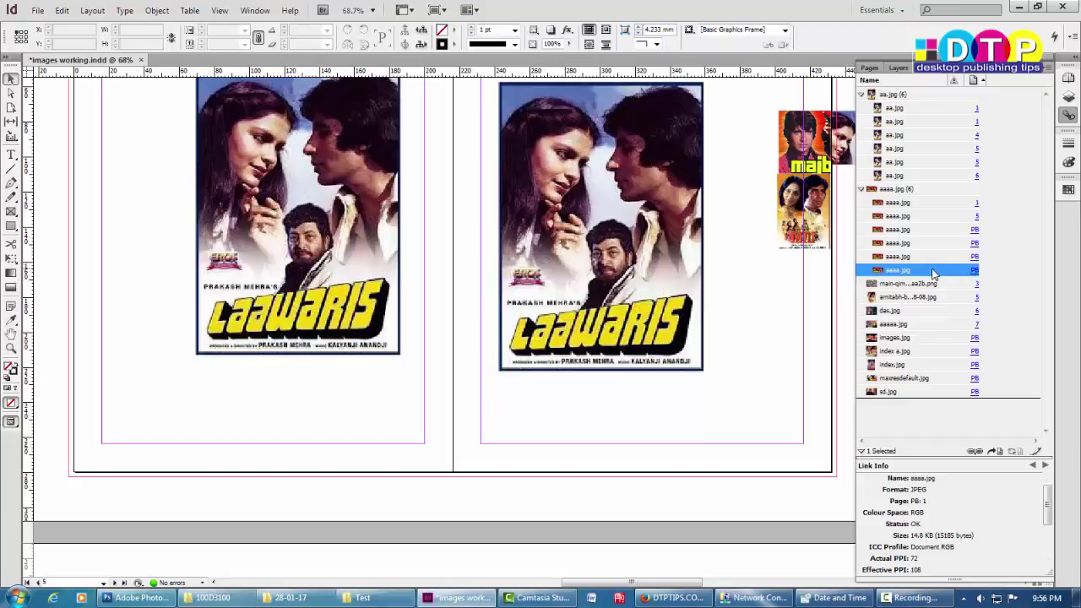
pyautogui.rightClick(897, 205)
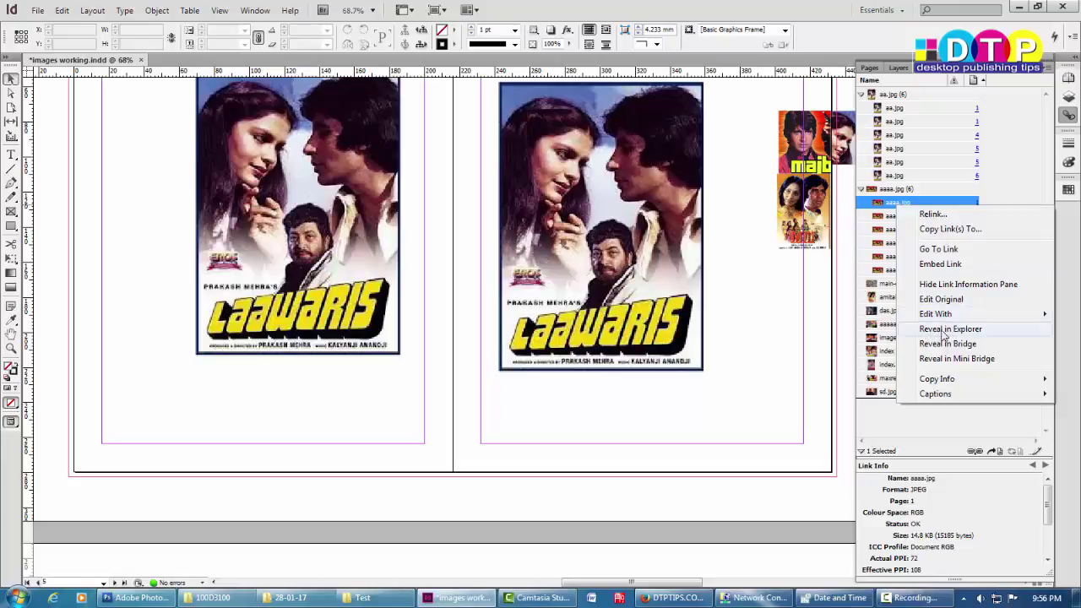
pyautogui.click(968, 331)
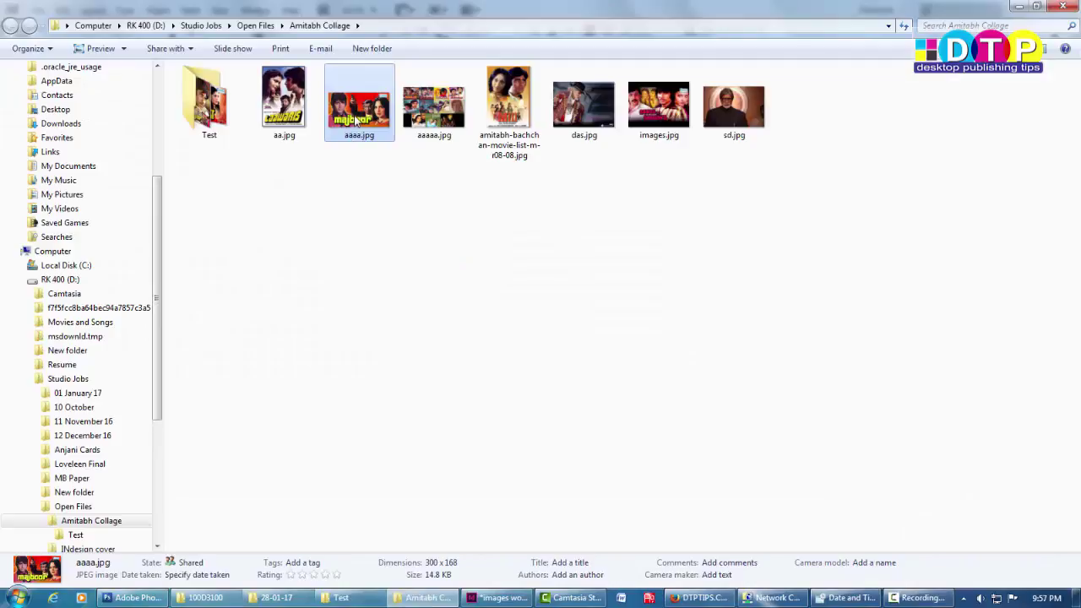
pyautogui.rightClick(358, 117)
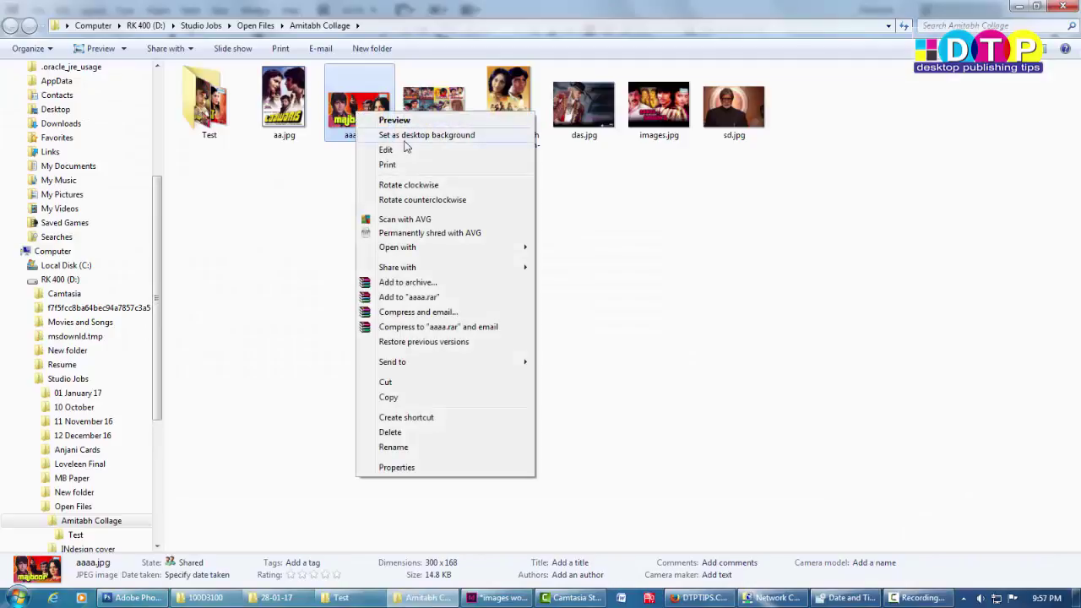
pyautogui.moveTo(405, 248)
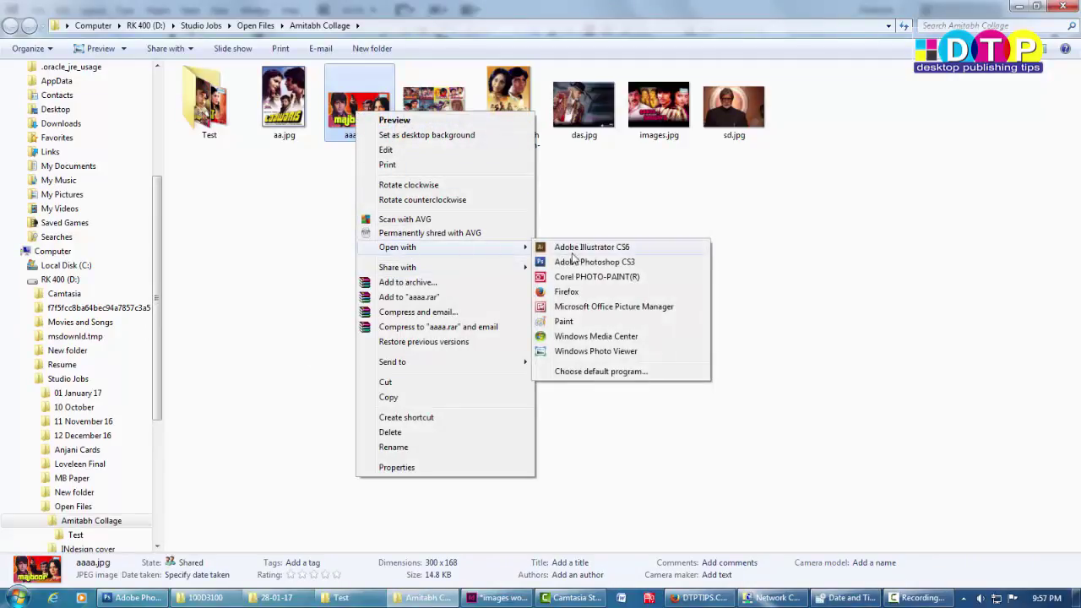
pyautogui.click(582, 263)
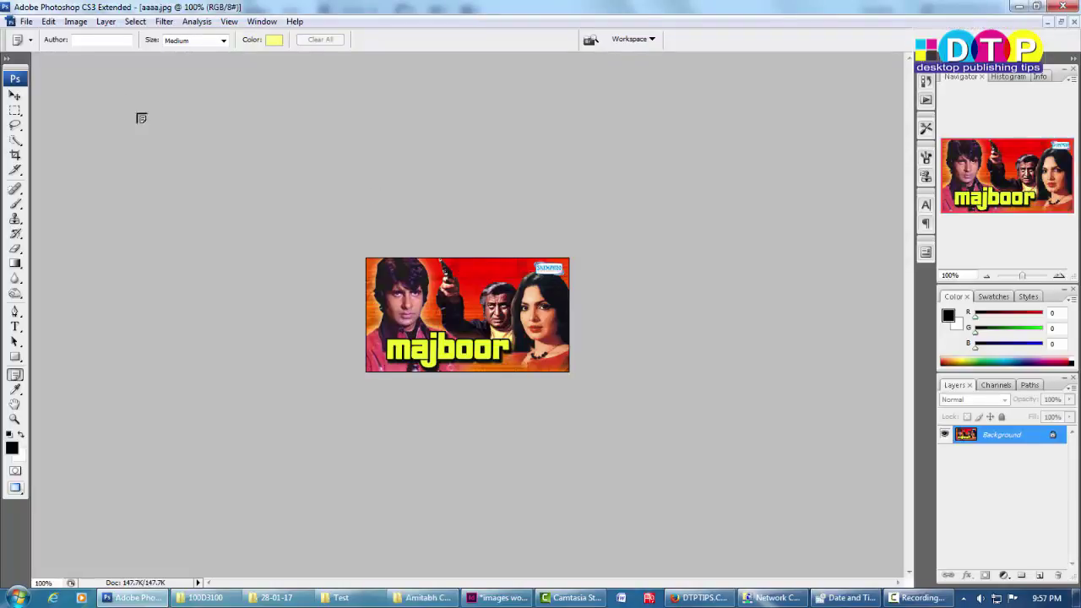
# Apply a Levels adjustment to aaaa.jpg with input levels of 40, 1.49 and 255.
pyautogui.click(76, 21)
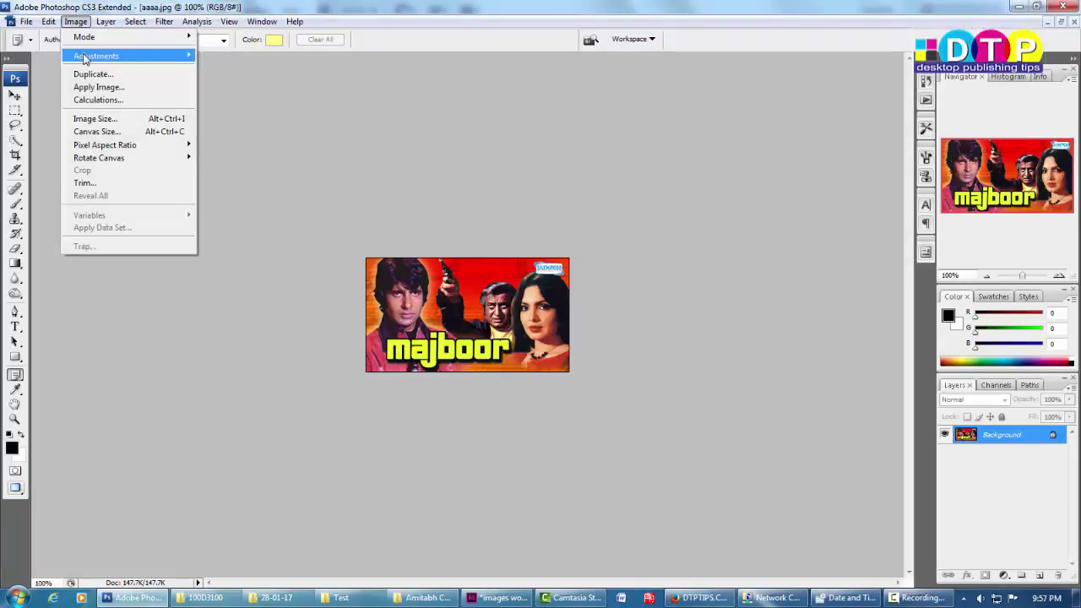
pyautogui.moveTo(84, 55)
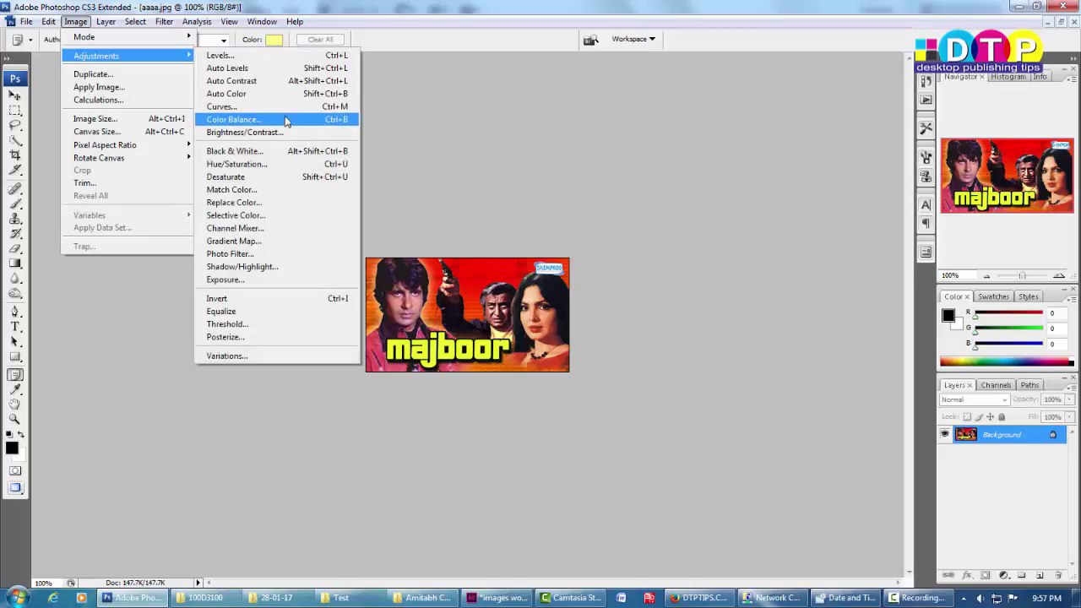
pyautogui.click(270, 57)
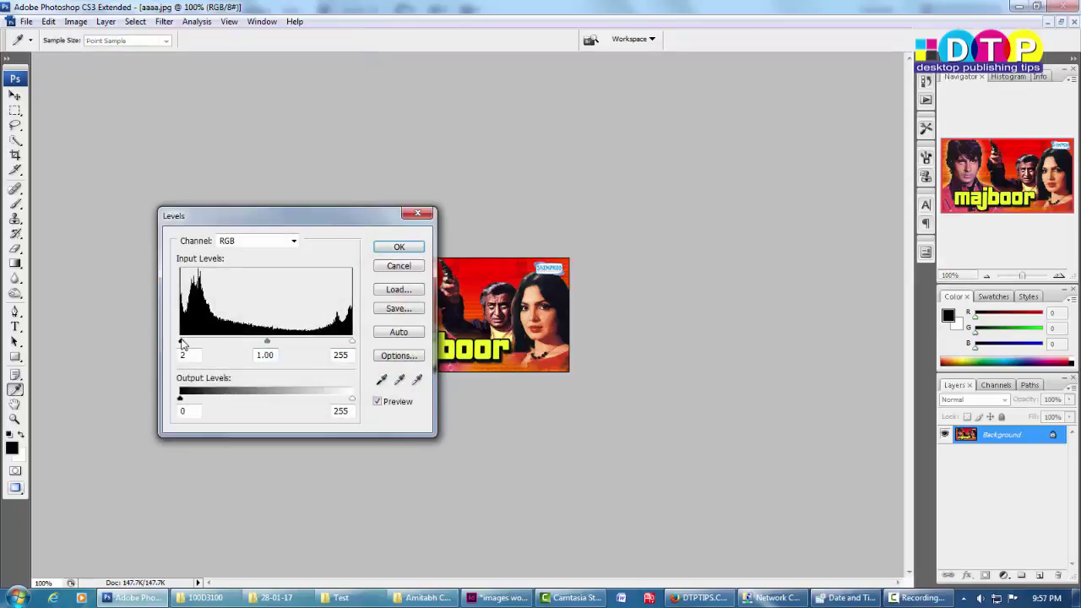
pyautogui.moveTo(180, 340); pyautogui.dragTo(259, 340)
pyautogui.click(399, 247)
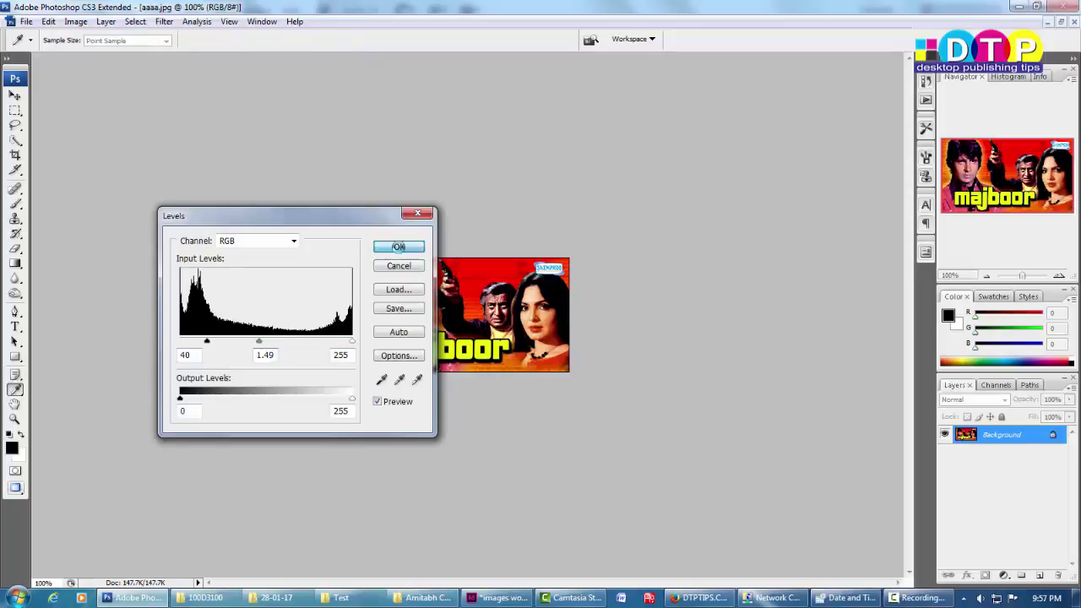
# Save aaaa.jpg as a Baseline ("Standard") JPEG at quality 12 Maximum and close the image.
pyautogui.hotkey('ctrl', 's')
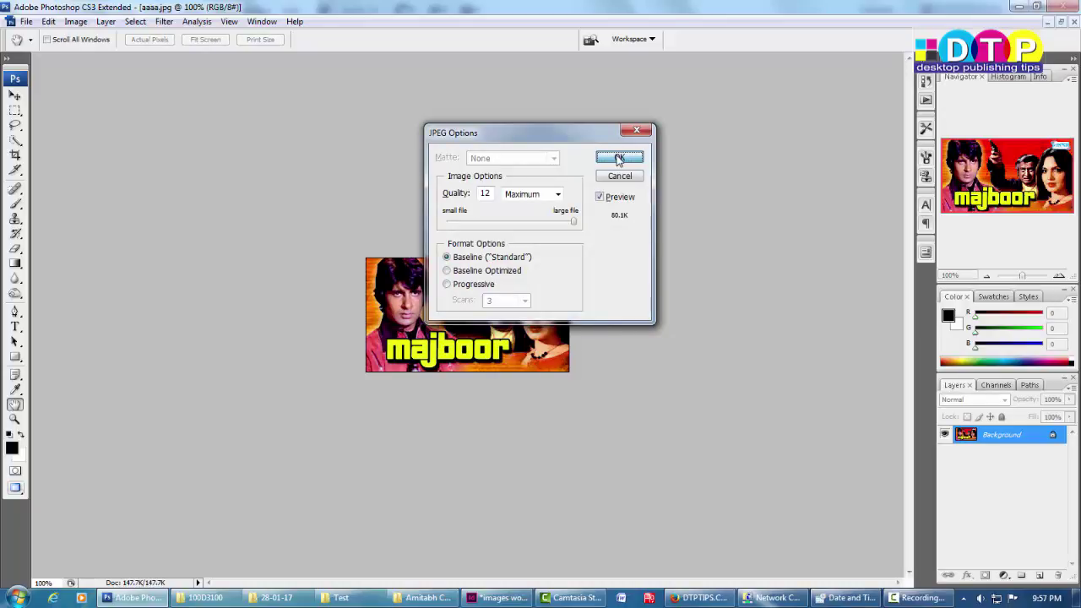
pyautogui.click(618, 160)
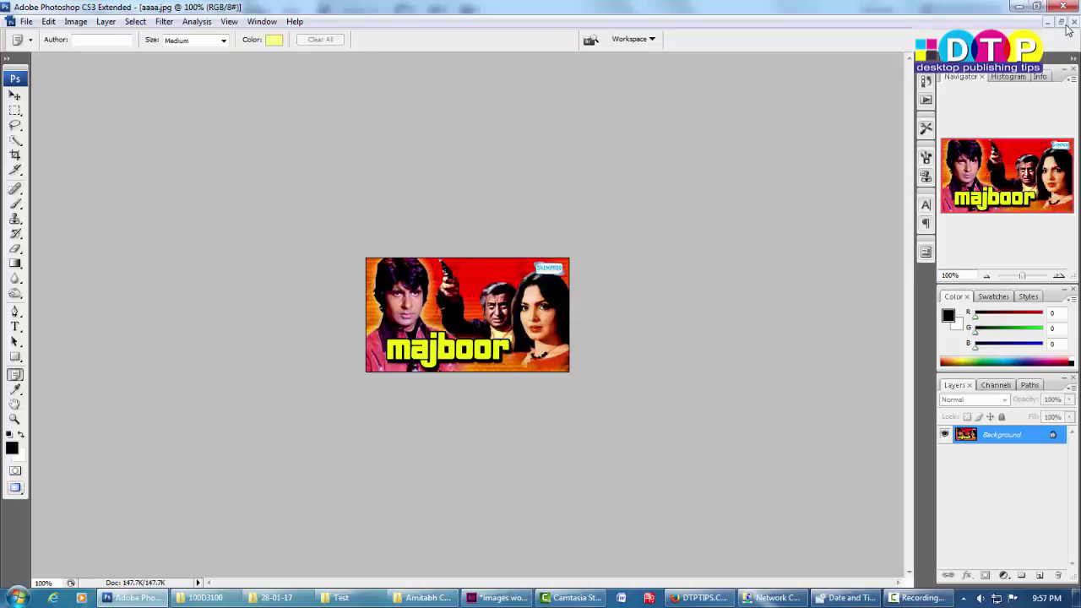
pyautogui.click(1073, 21)
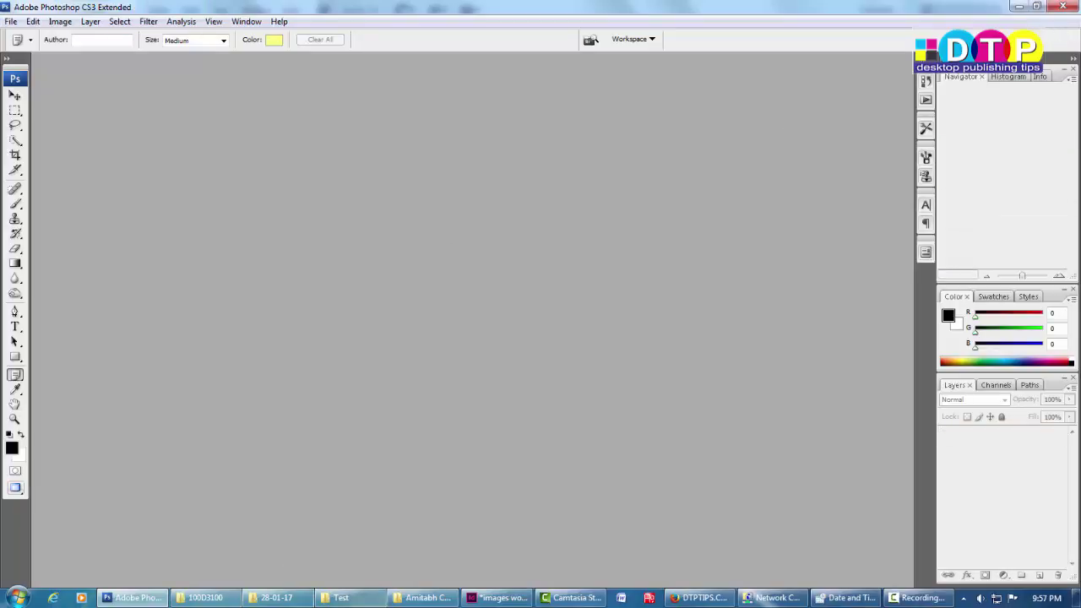
# Move aaaaa.jpg into the Test folder in Windows Explorer and switch back to InDesign to compare the modified and missing link statuses.
pyautogui.click(500, 597)
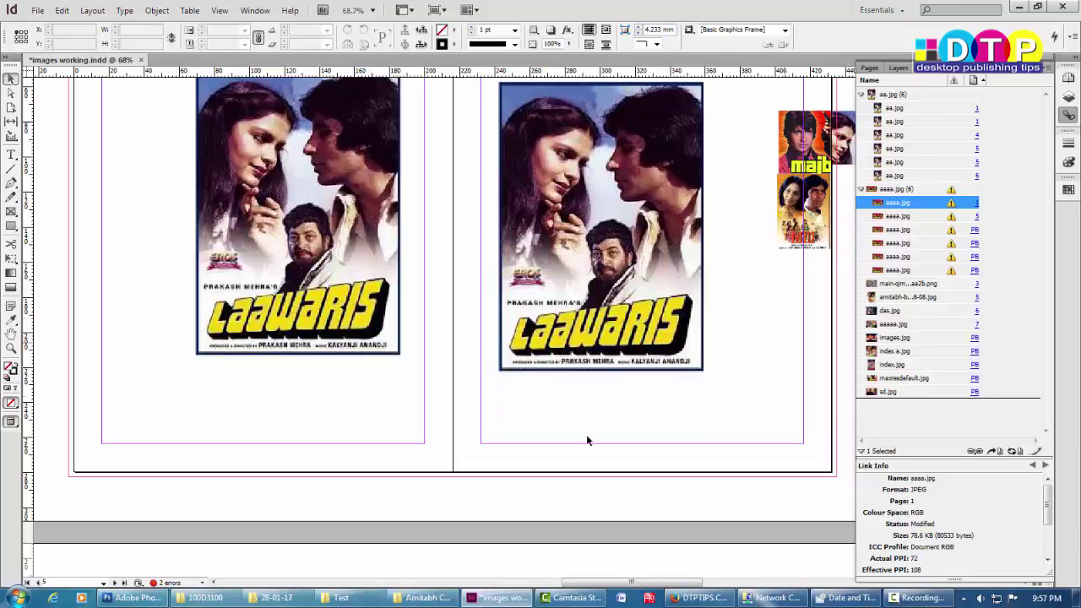
pyautogui.click(431, 597)
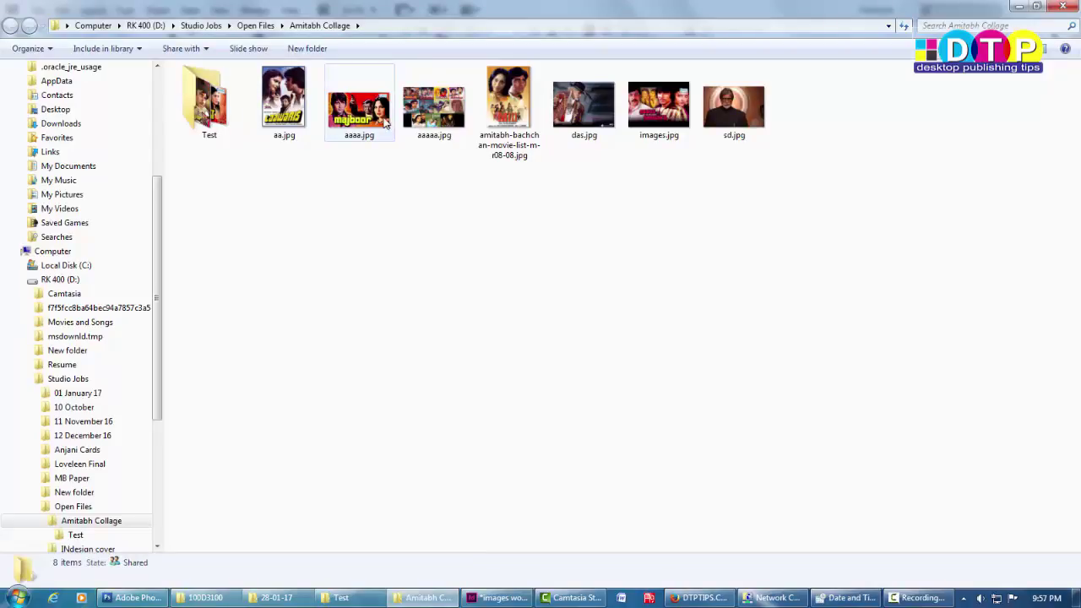
pyautogui.moveTo(433, 105); pyautogui.dragTo(225, 124)
pyautogui.click(502, 597)
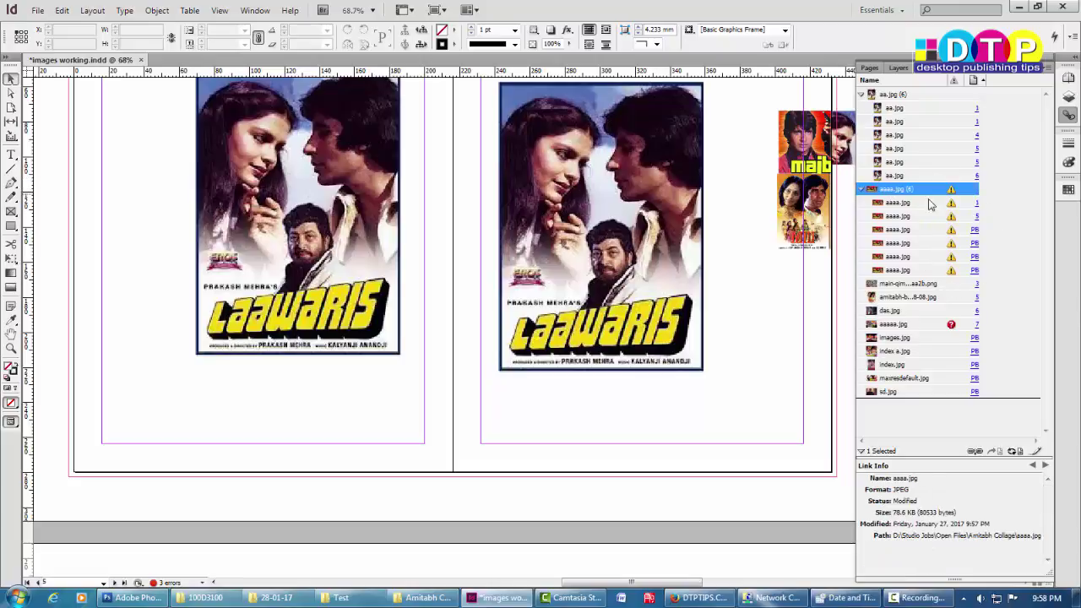
# Go to the page 1 aaaa.jpg link, update it, and update the overlapping aaaa.jpg instance on the pasteboard beside that page.
pyautogui.click(992, 451)
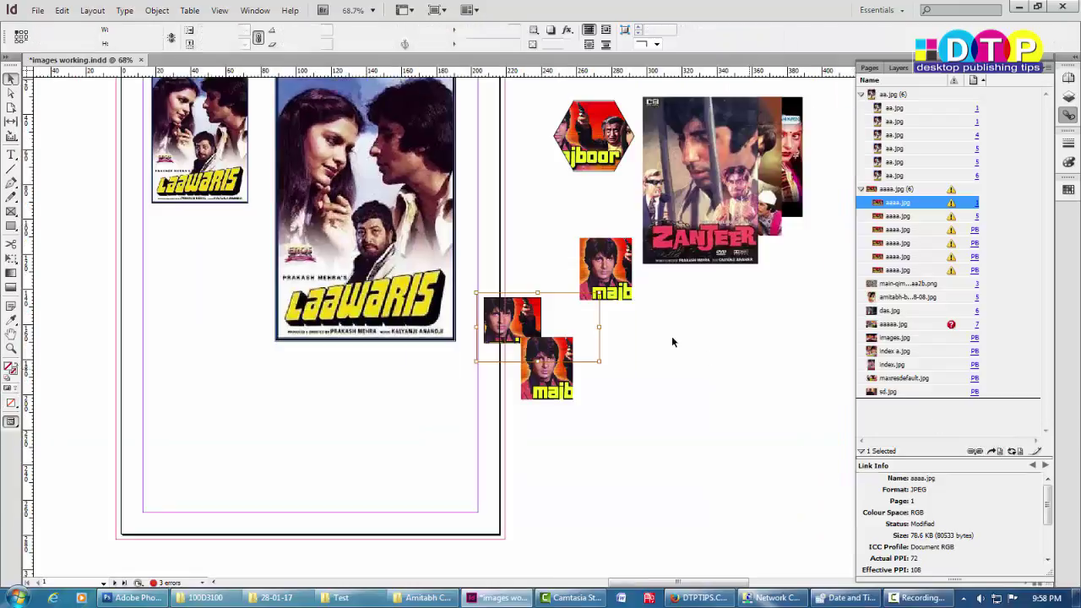
pyautogui.scroll(3, 521, 324)
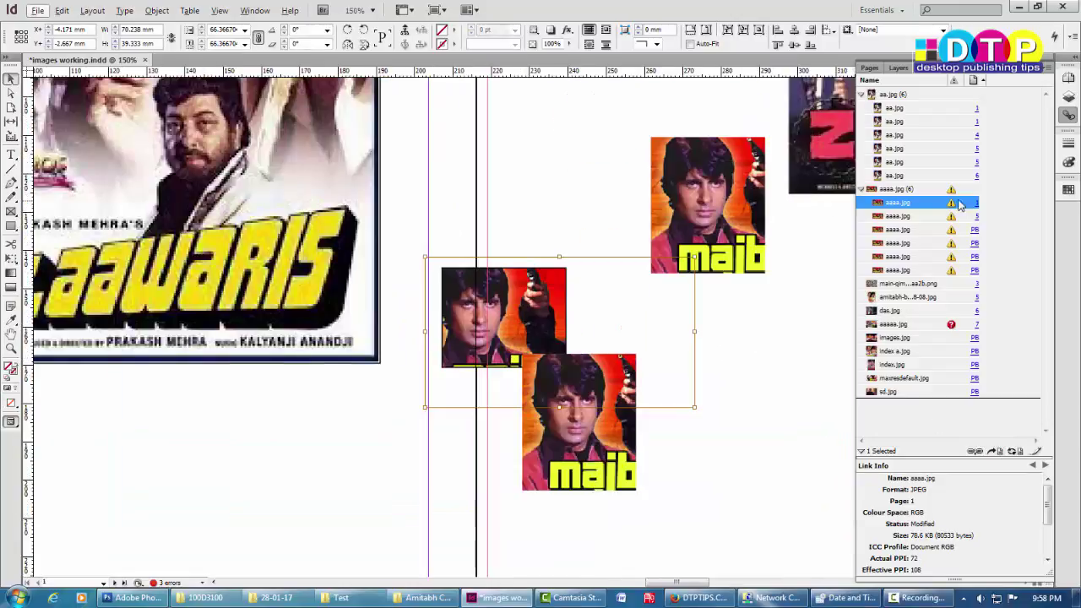
pyautogui.click(1015, 453)
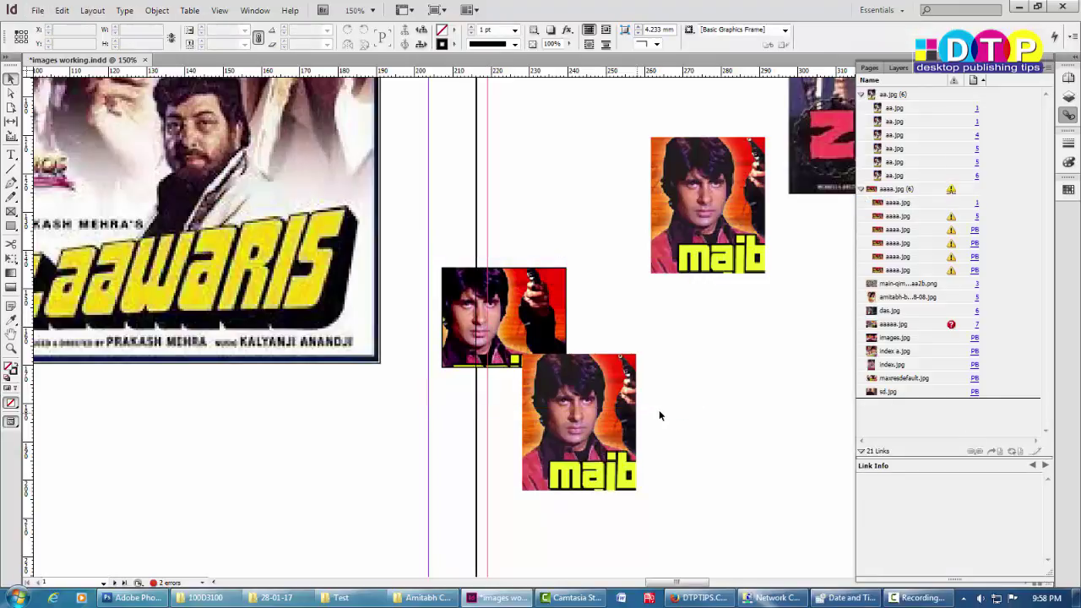
pyautogui.click(571, 419)
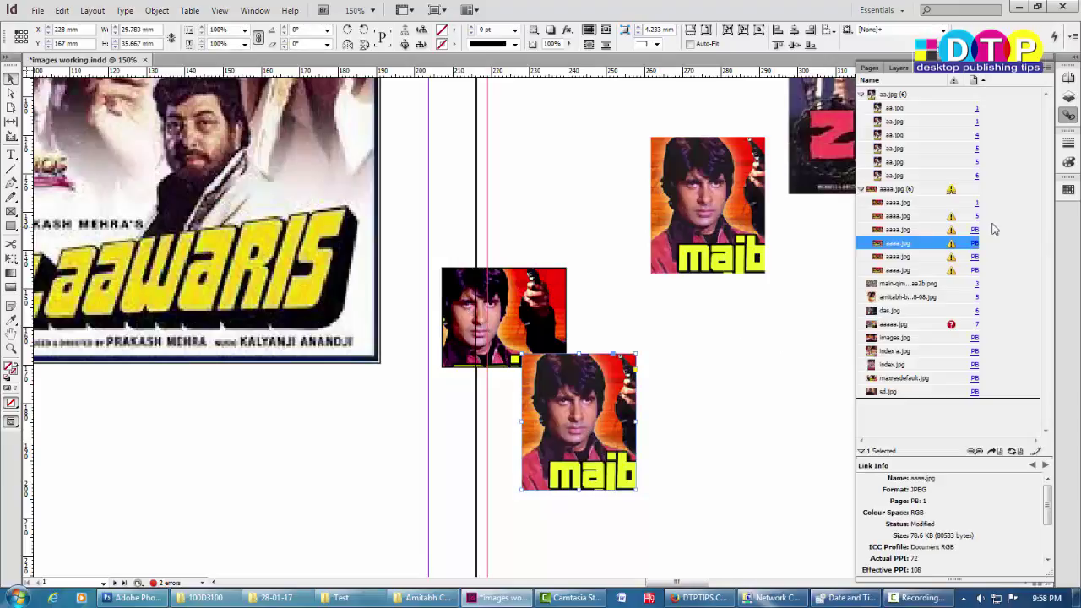
pyautogui.click(1012, 451)
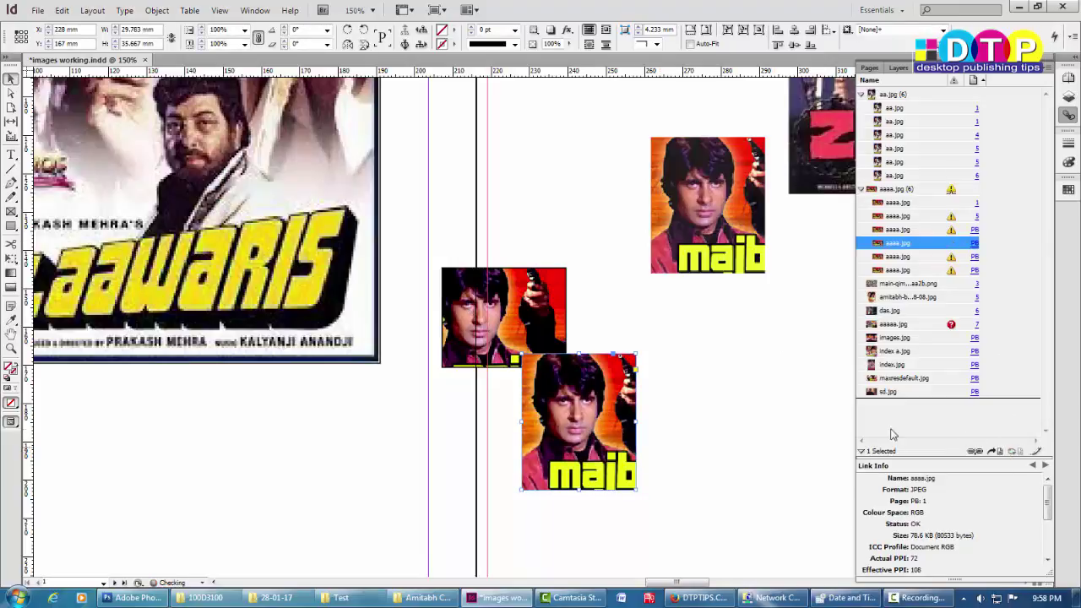
# Go to the page 5 aaaa.jpg link and update it to the modified source file.
pyautogui.click(909, 189)
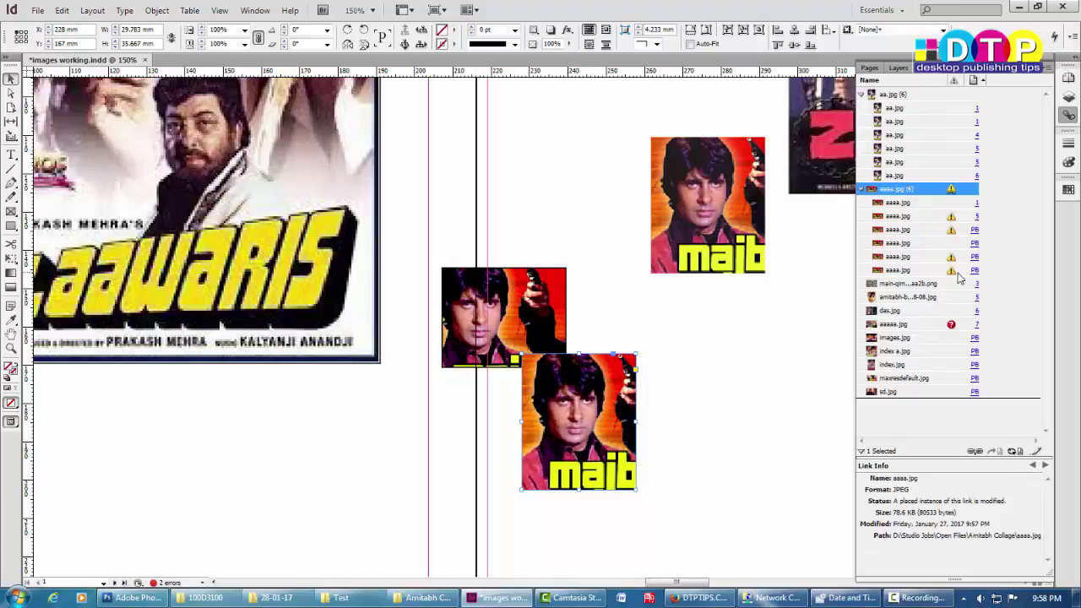
pyautogui.click(891, 217)
pyautogui.click(991, 450)
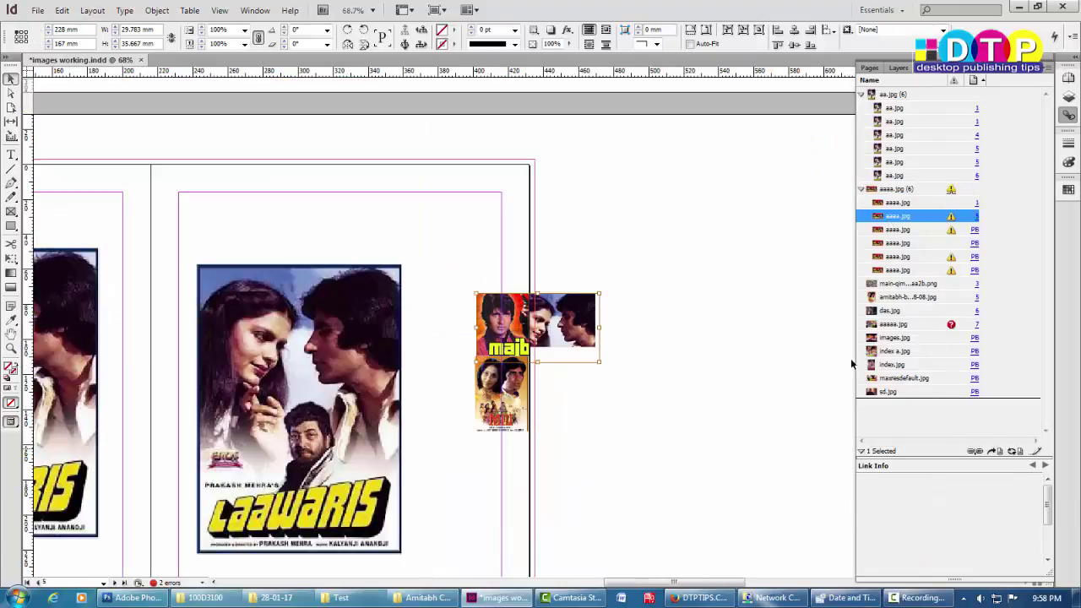
pyautogui.hotkey('ctrl', '1')
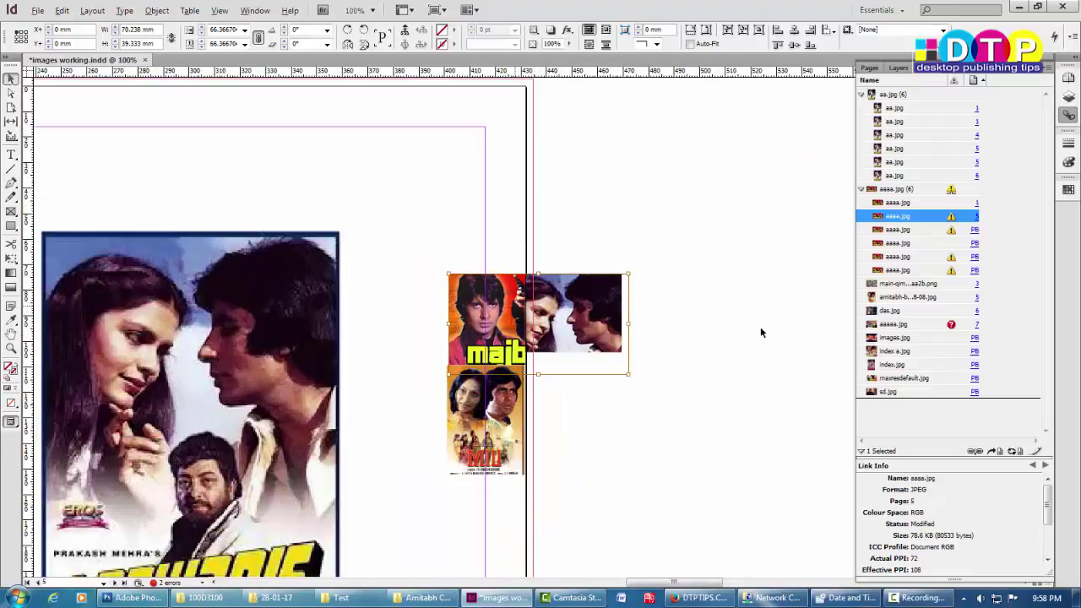
pyautogui.click(428, 302)
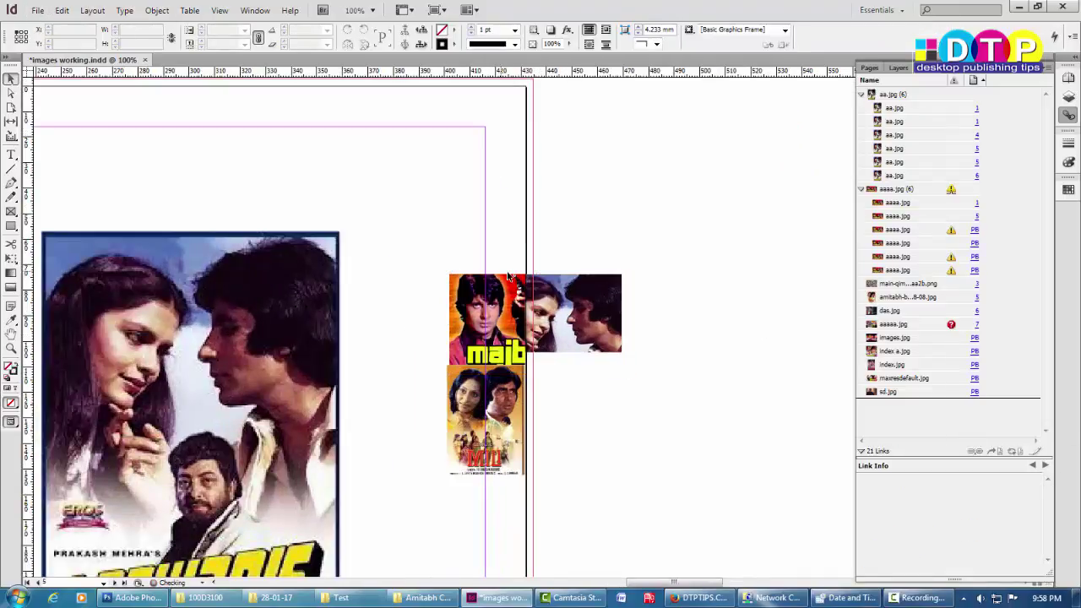
# Update the three remaining modified aaaa.jpg links on the pasteboard together through their parent link.
pyautogui.click(910, 234)
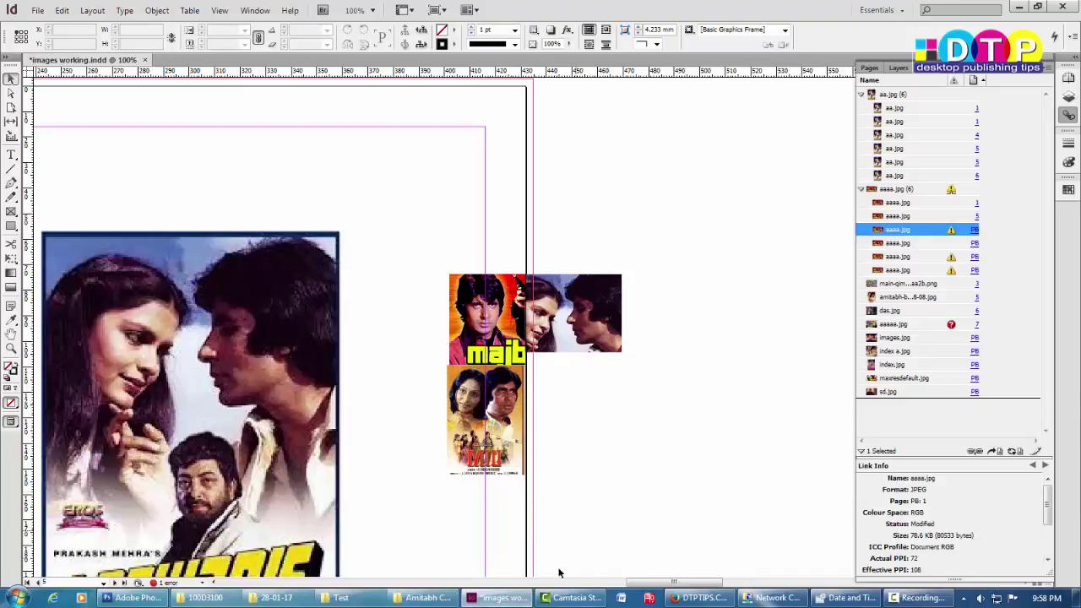
pyautogui.click(911, 189)
pyautogui.click(1009, 454)
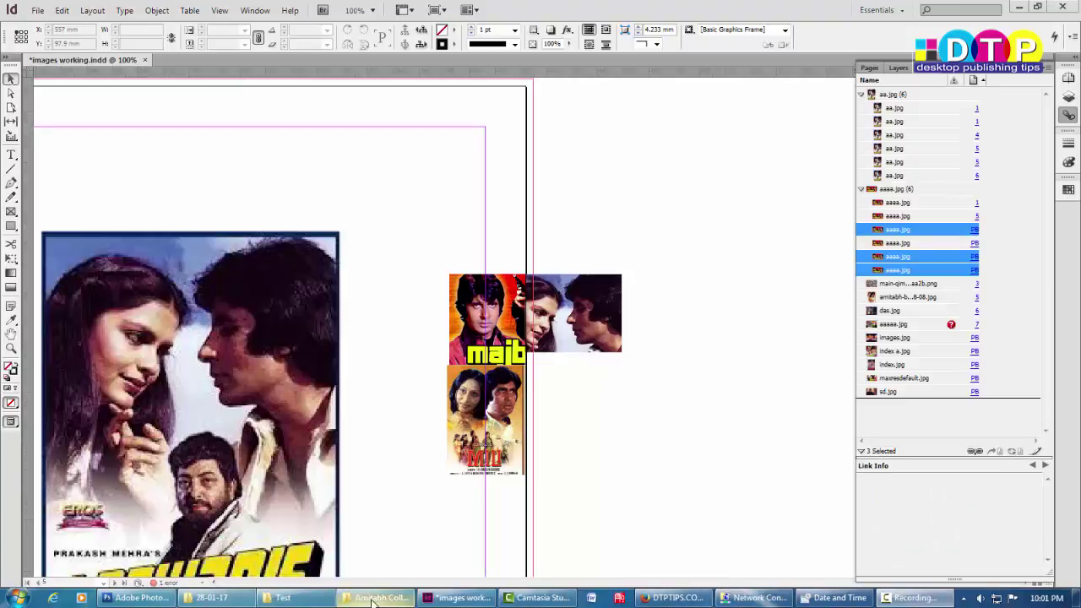
# Switch to the Amitabh Collage folder in Windows Explorer and open aaaa.jpg in Adobe Photoshop CS3.
pyautogui.moveTo(372, 602)
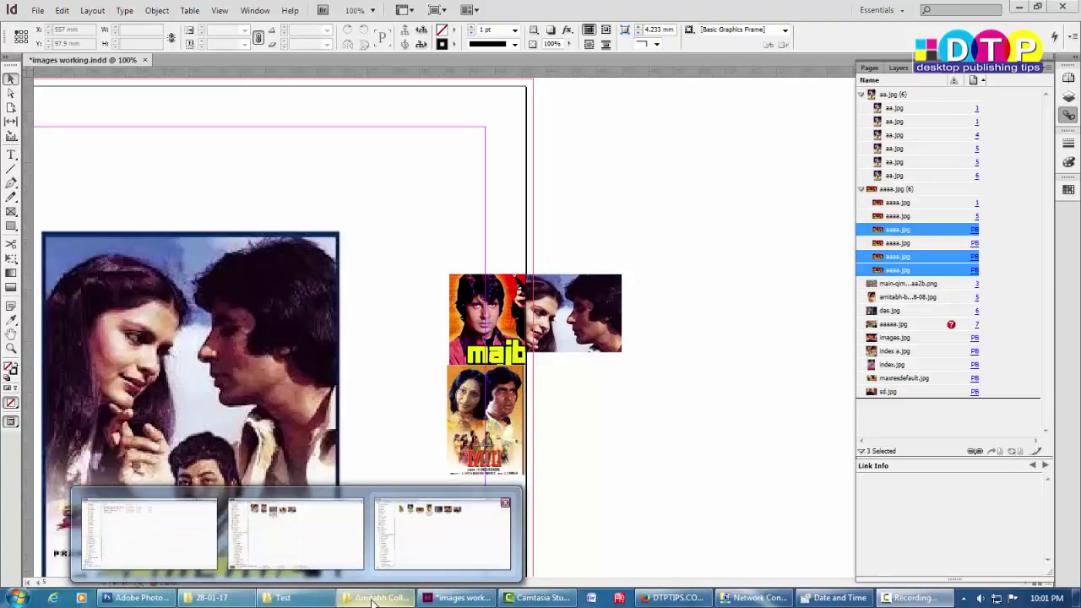
pyautogui.click(422, 532)
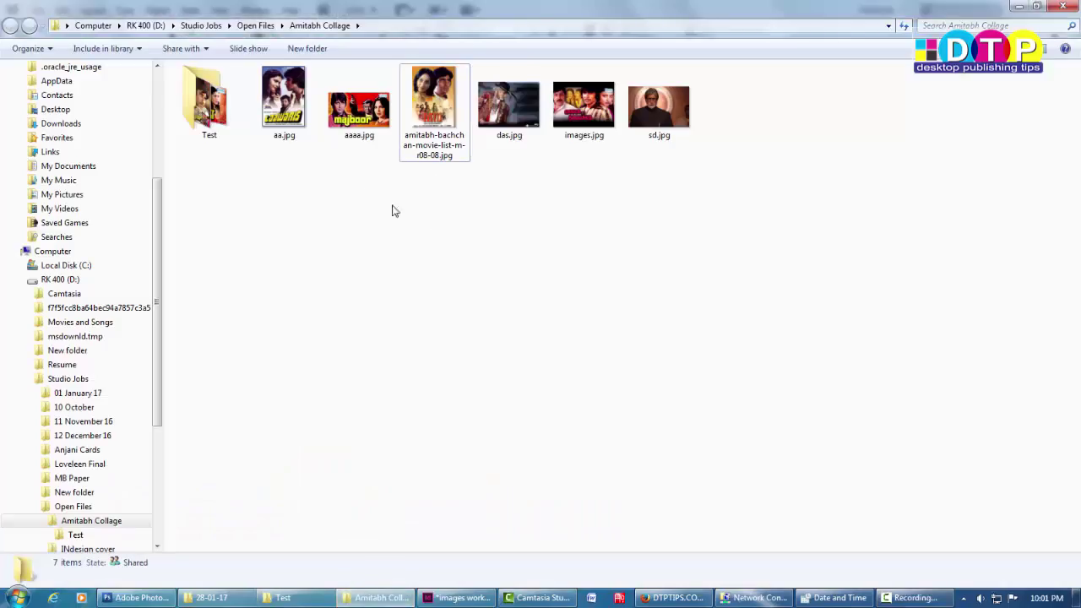
pyautogui.click(348, 120)
pyautogui.rightClick(346, 120)
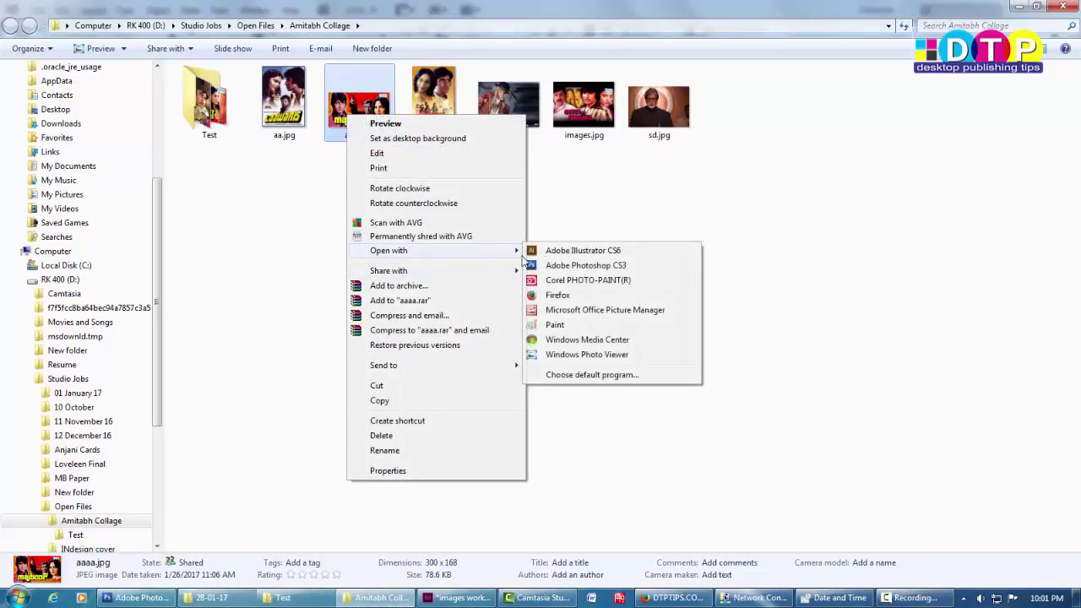
pyautogui.click(589, 267)
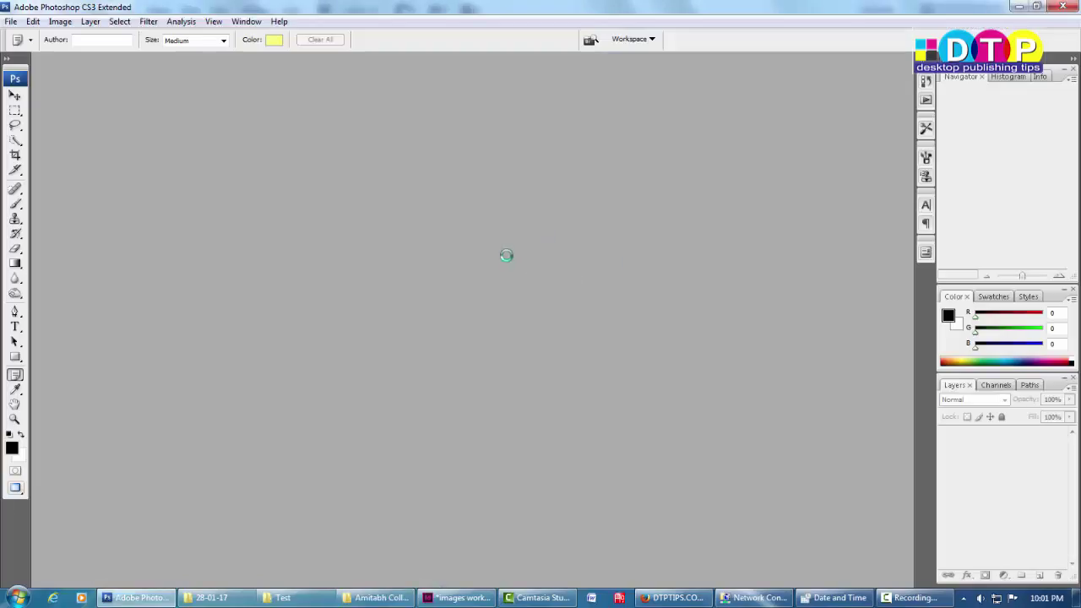
# Enlarge the aaaa.jpg canvas to 6 inches wide and 4 inches high around the centre, and save the image.
pyautogui.press('c')
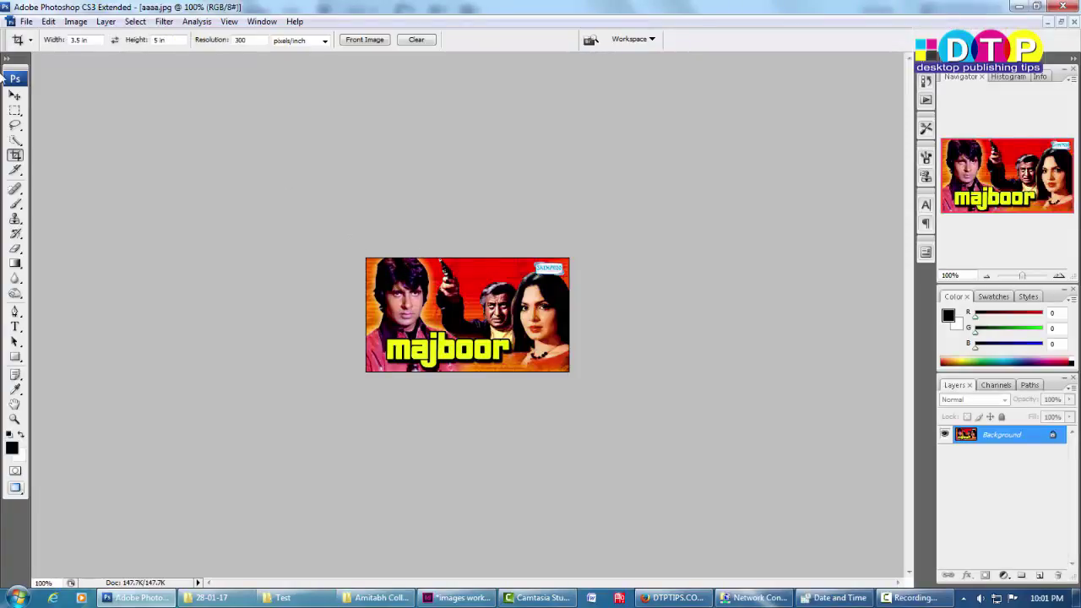
pyautogui.click(76, 21)
pyautogui.click(116, 132)
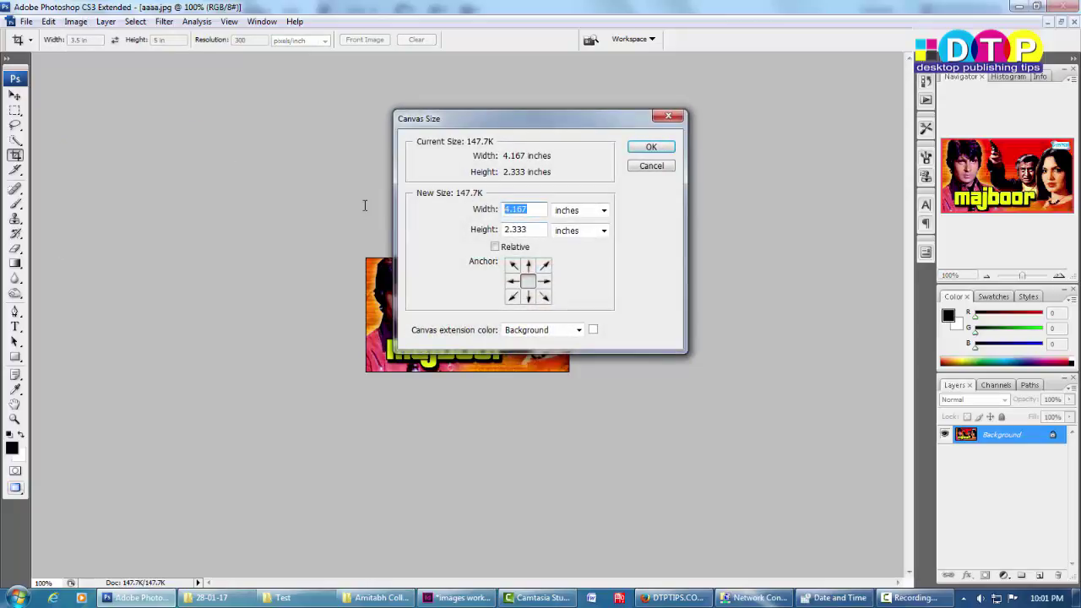
pyautogui.write('6')
pyautogui.press('Tab')
pyautogui.press('Tab')
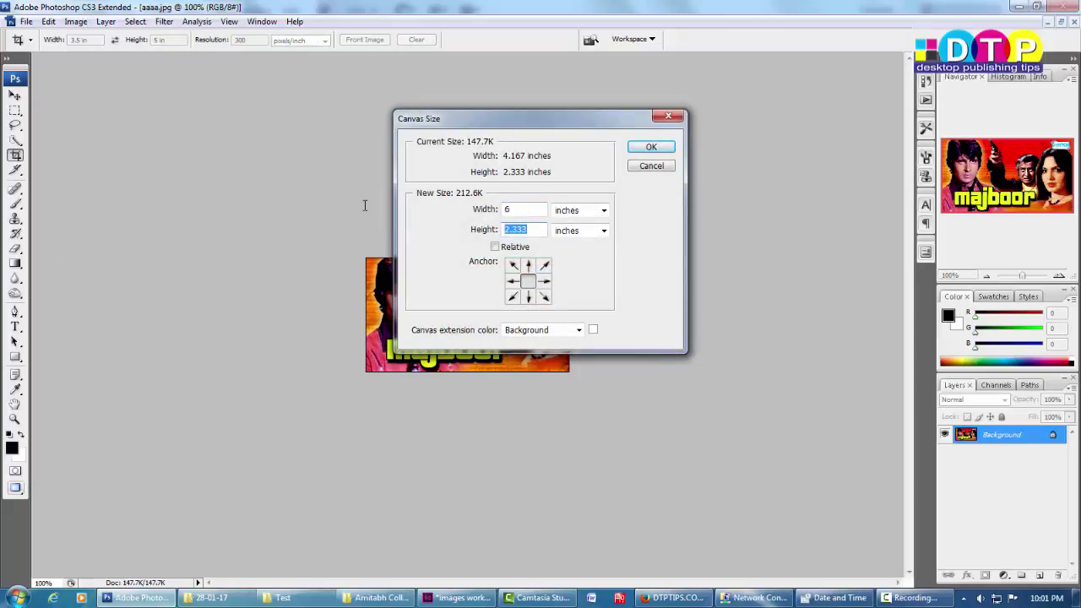
pyautogui.write('4')
pyautogui.press('Return')
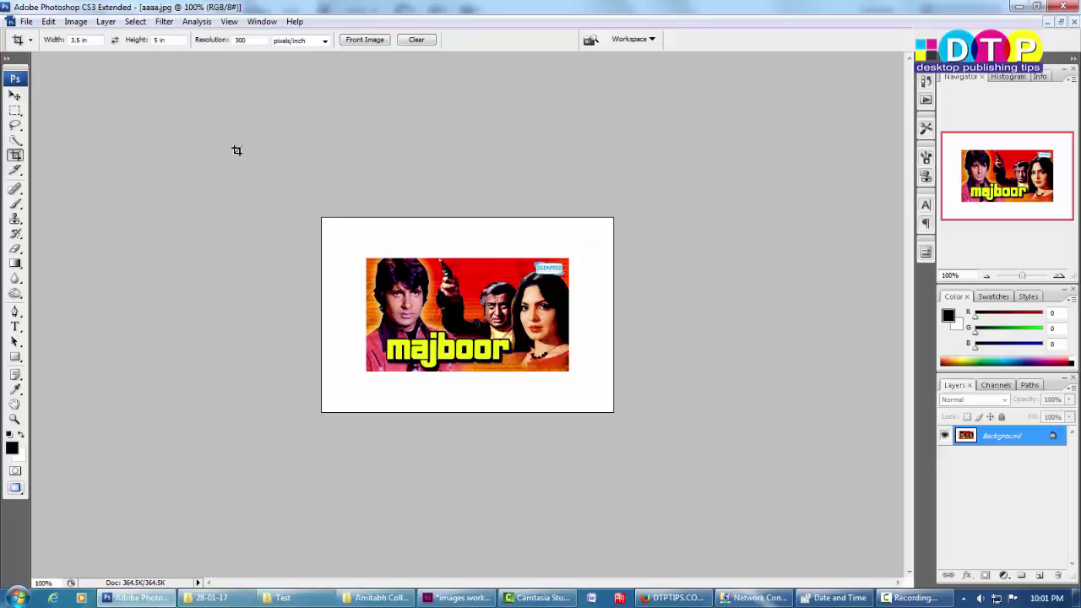
# Switch to InDesign, compare the placed aaaa.jpg with the resized Photoshop image, and update its page 5 link.
pyautogui.click(461, 599)
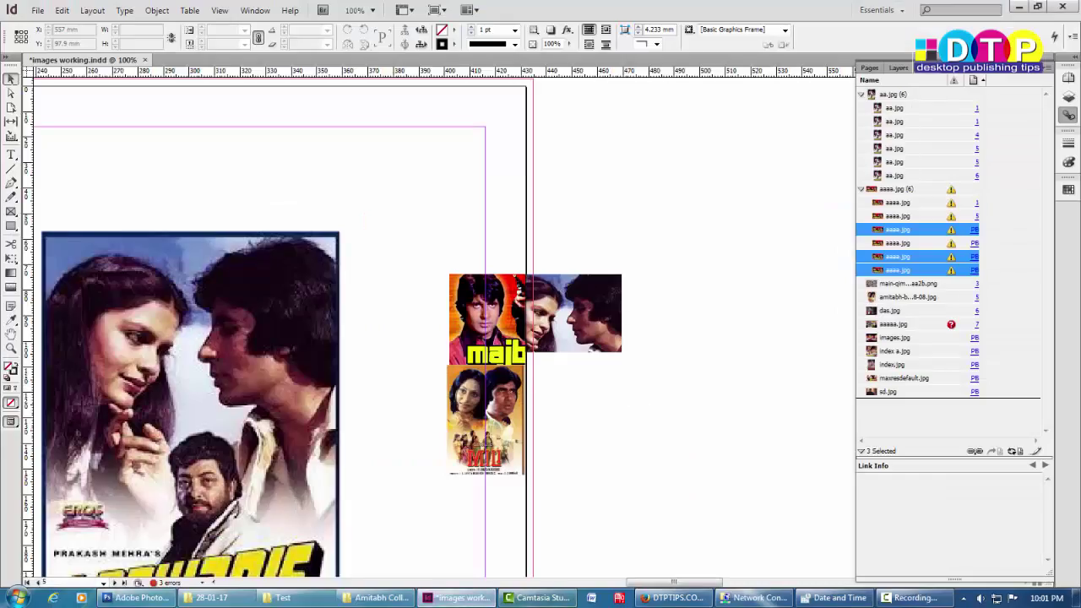
pyautogui.click(135, 598)
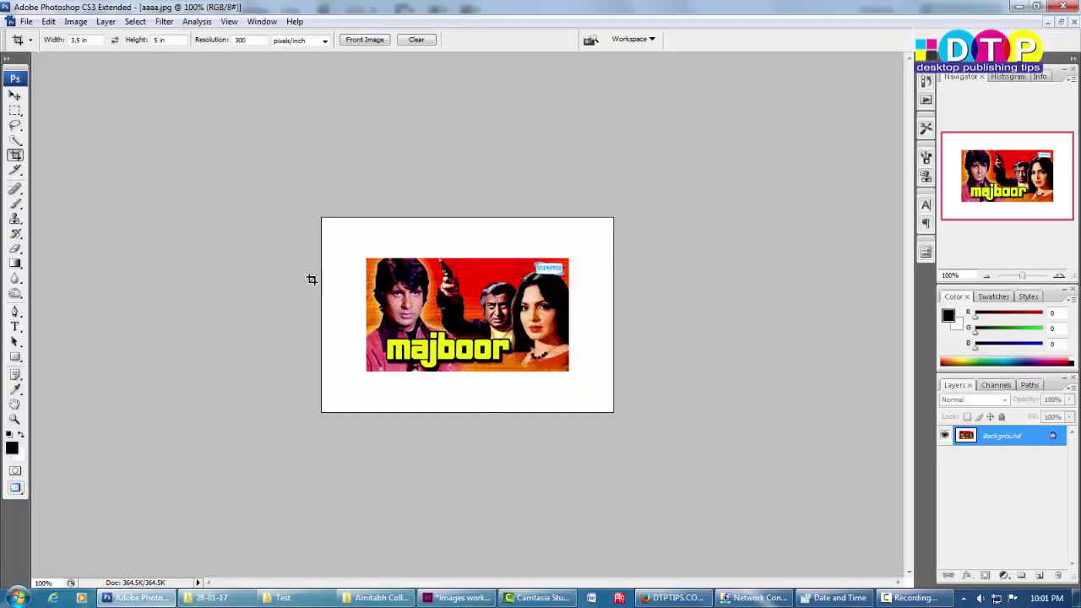
pyautogui.click(456, 598)
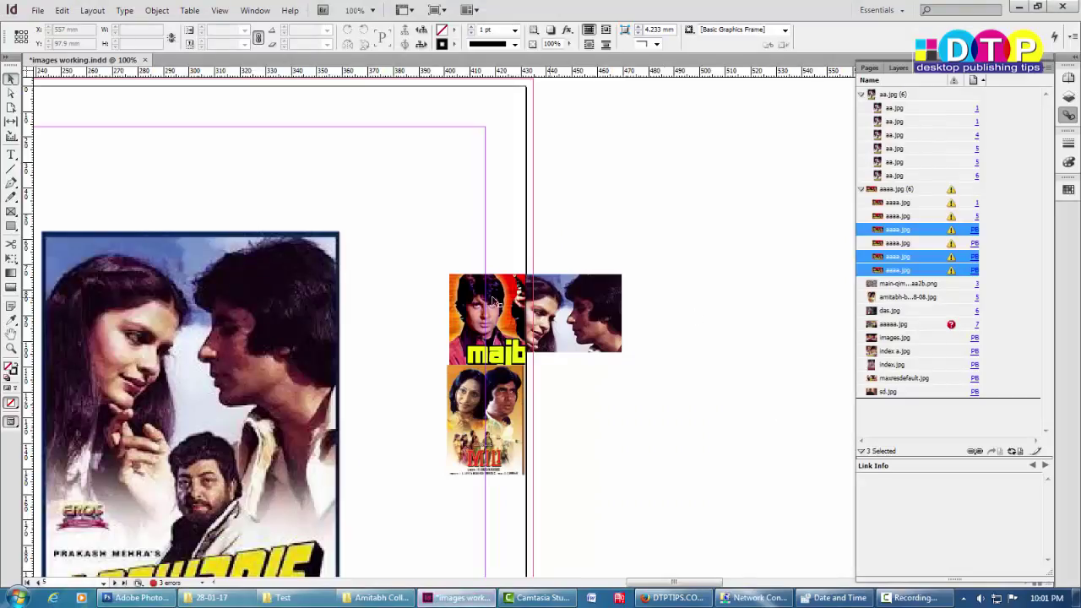
pyautogui.click(494, 308)
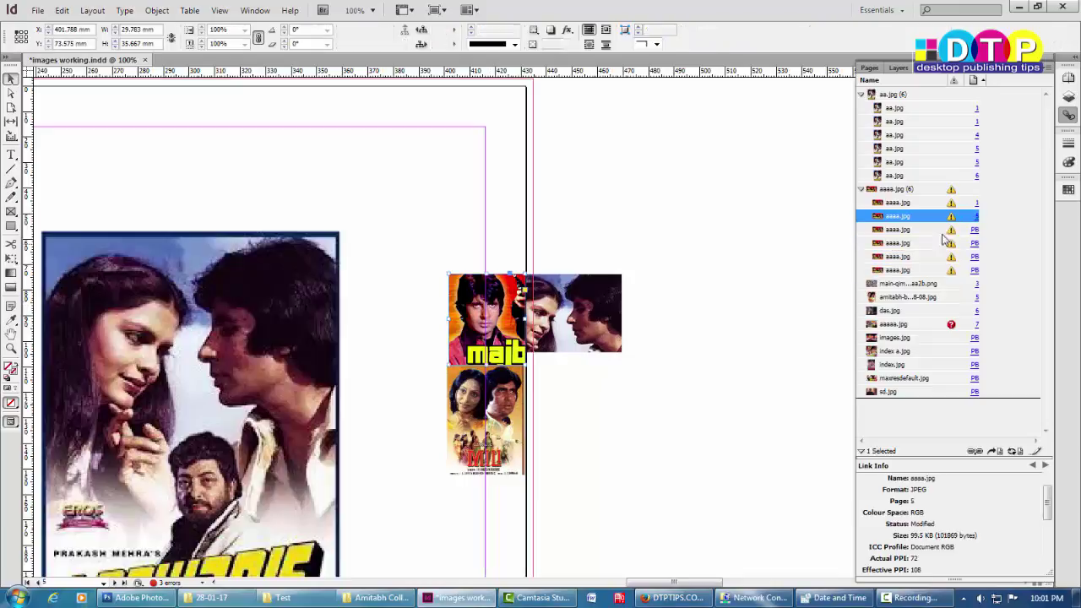
pyautogui.click(1013, 452)
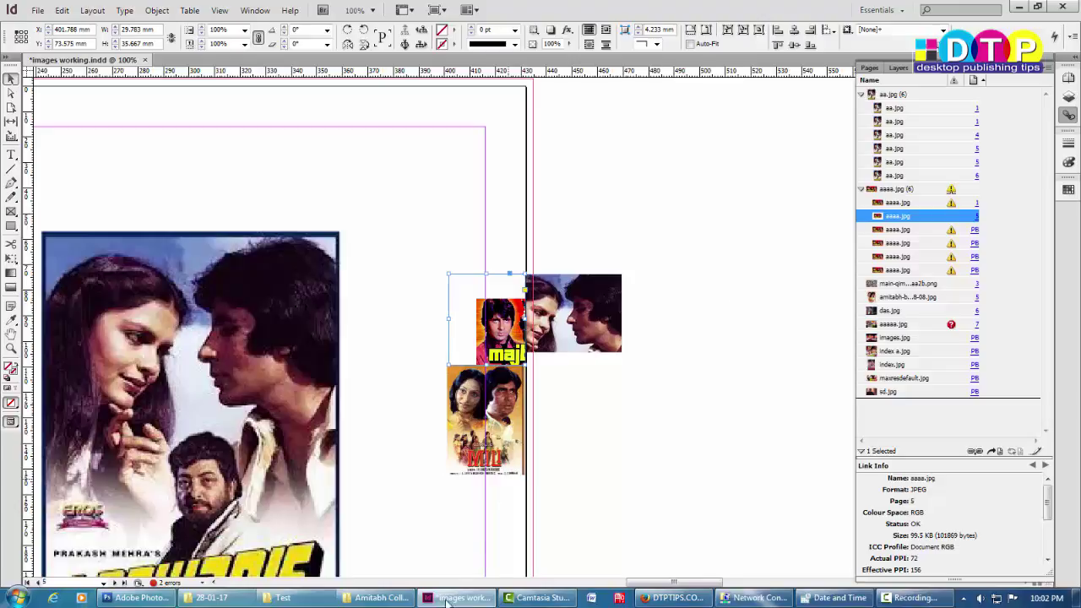
# Switch to Photoshop and check the canvas size of aaaa.jpg without applying any change.
pyautogui.click(135, 598)
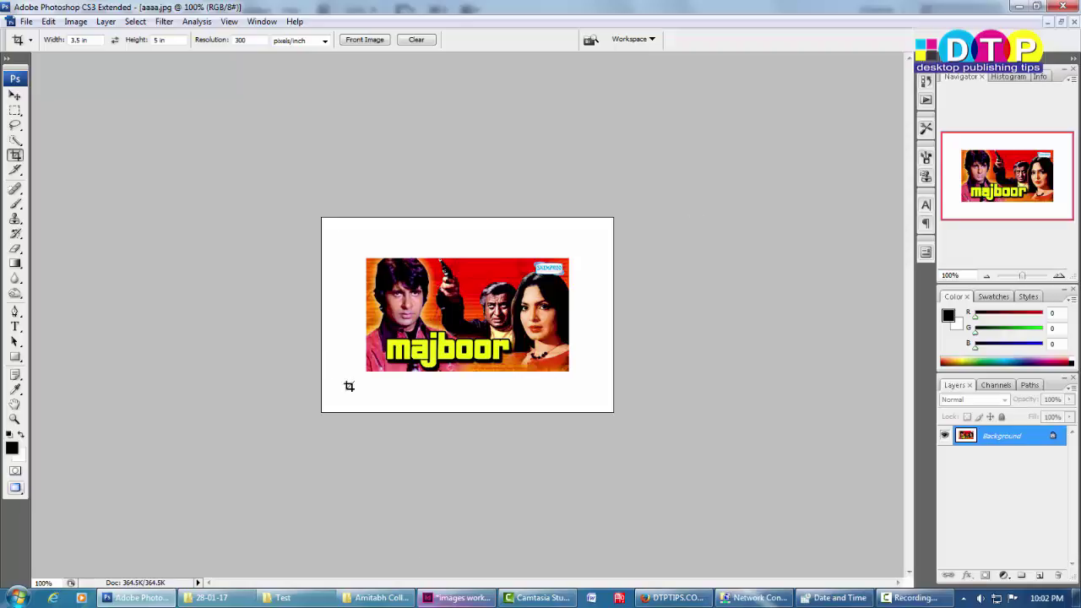
pyautogui.click(75, 21)
pyautogui.click(92, 133)
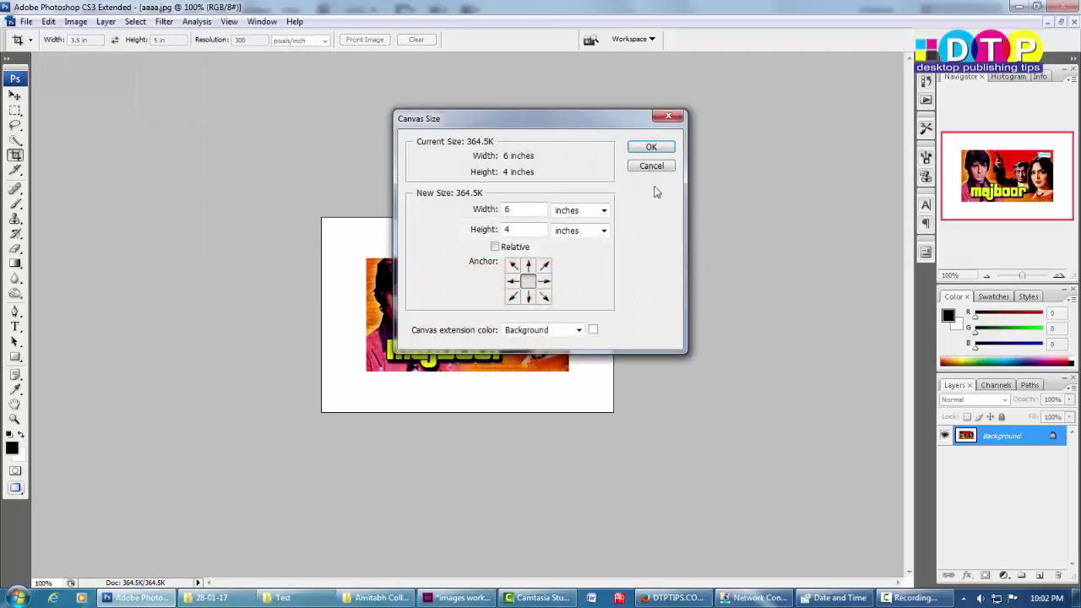
pyautogui.click(651, 165)
# Open das.jpg from the Amitabh Collage folder in Windows Explorer in Photoshop.
pyautogui.click(376, 597)
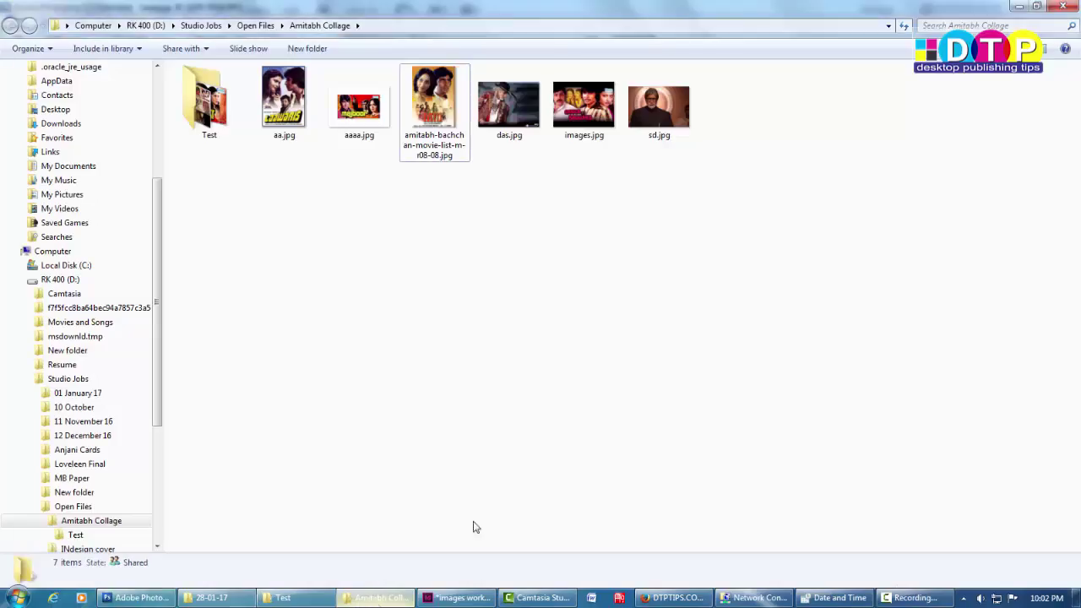
pyautogui.moveTo(524, 102); pyautogui.dragTo(734, 49)
pyautogui.moveTo(756, 103); pyautogui.dragTo(715, 155)
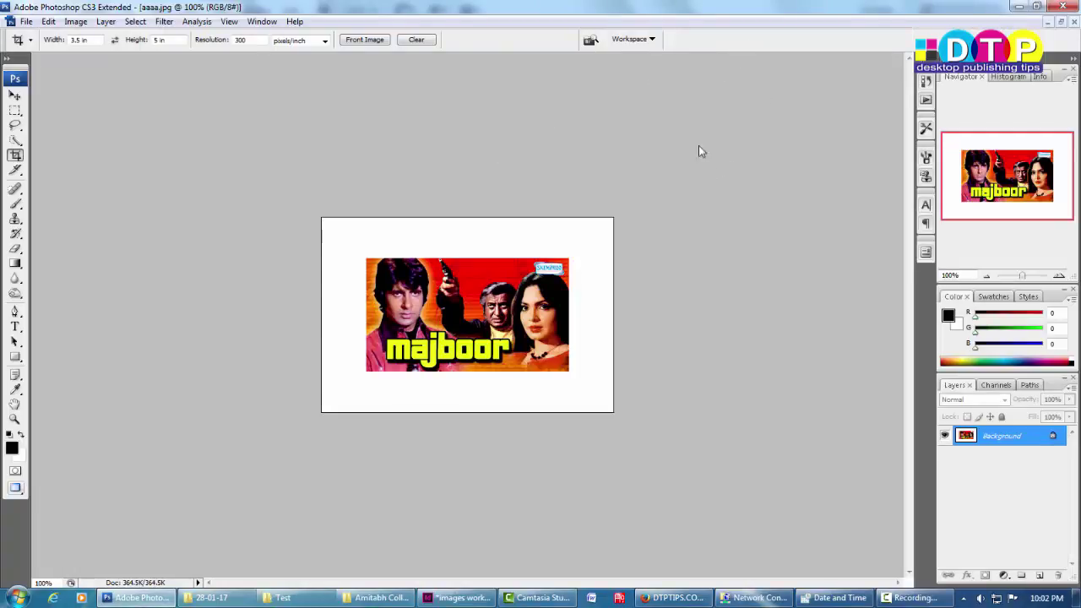
# Resample das.jpg to a resolution of 300 pixels/inch and save it as a Baseline ("Standard") JPEG at quality 12 Maximum.
pyautogui.click(75, 21)
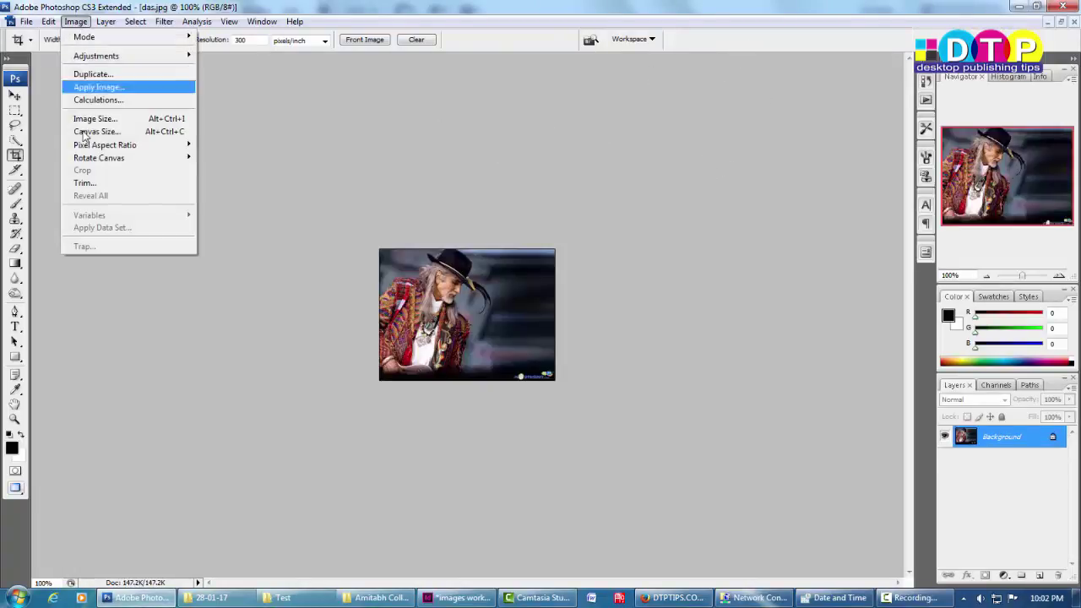
pyautogui.click(94, 118)
pyautogui.press('Tab')
pyautogui.press('Tab')
pyautogui.press('Tab')
pyautogui.press('Tab')
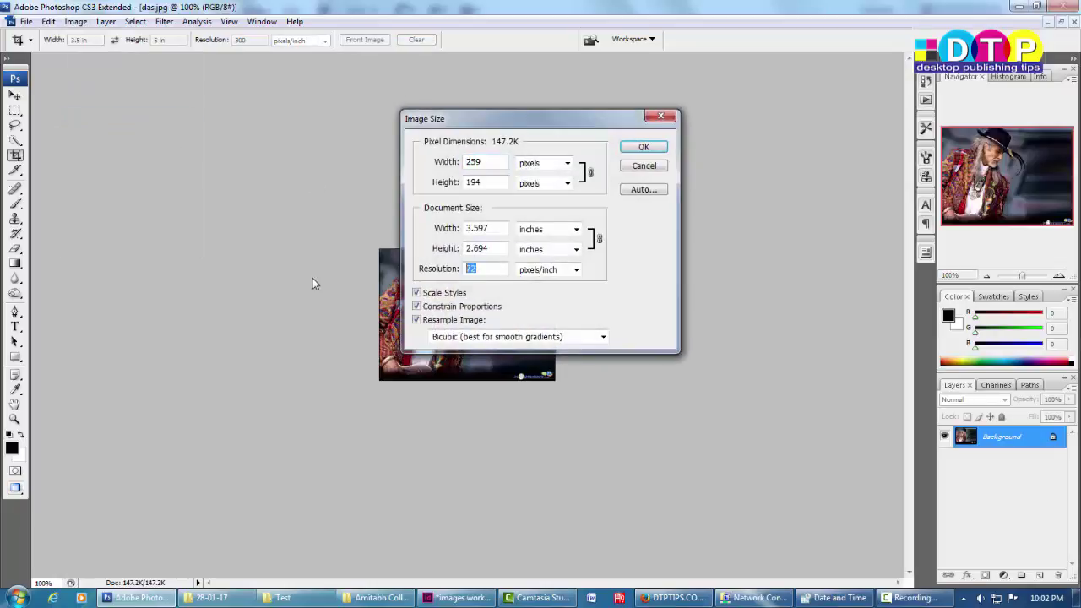
pyautogui.write('300')
pyautogui.press('Return')
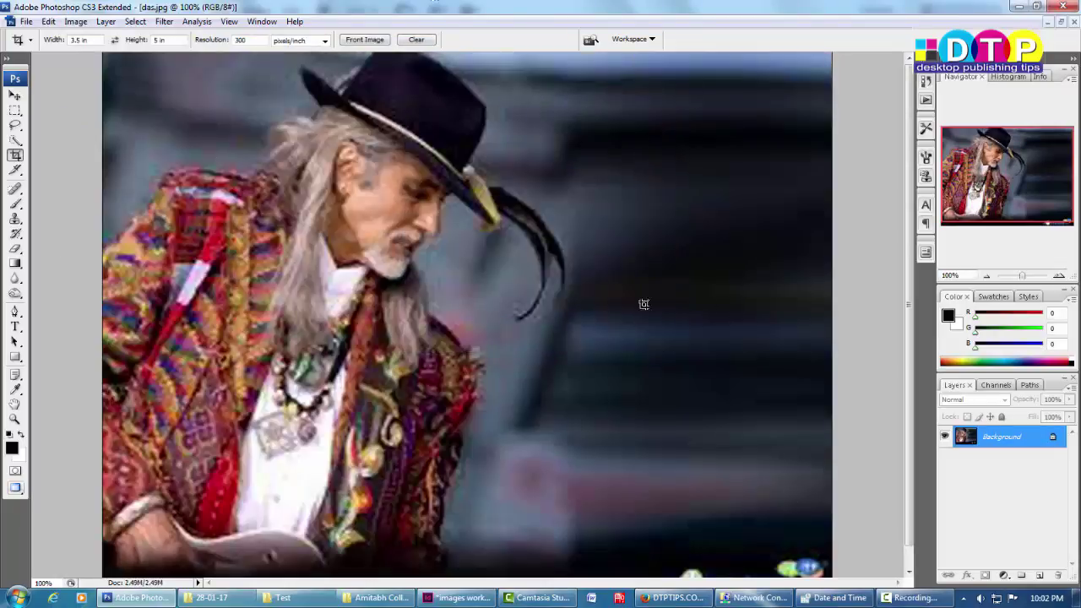
pyautogui.hotkey('ctrl', 's')
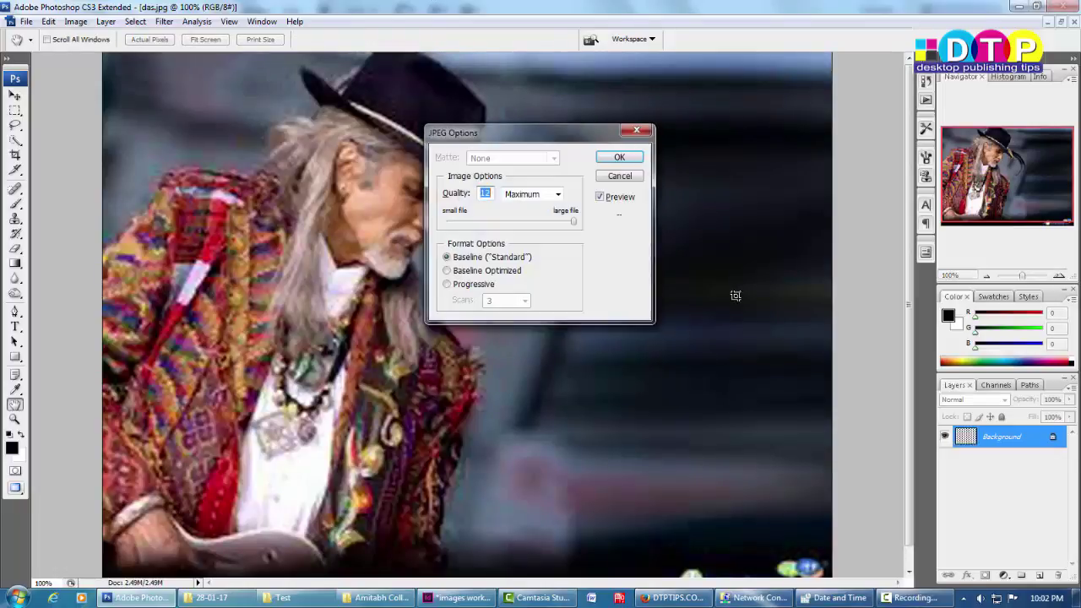
pyautogui.click(614, 158)
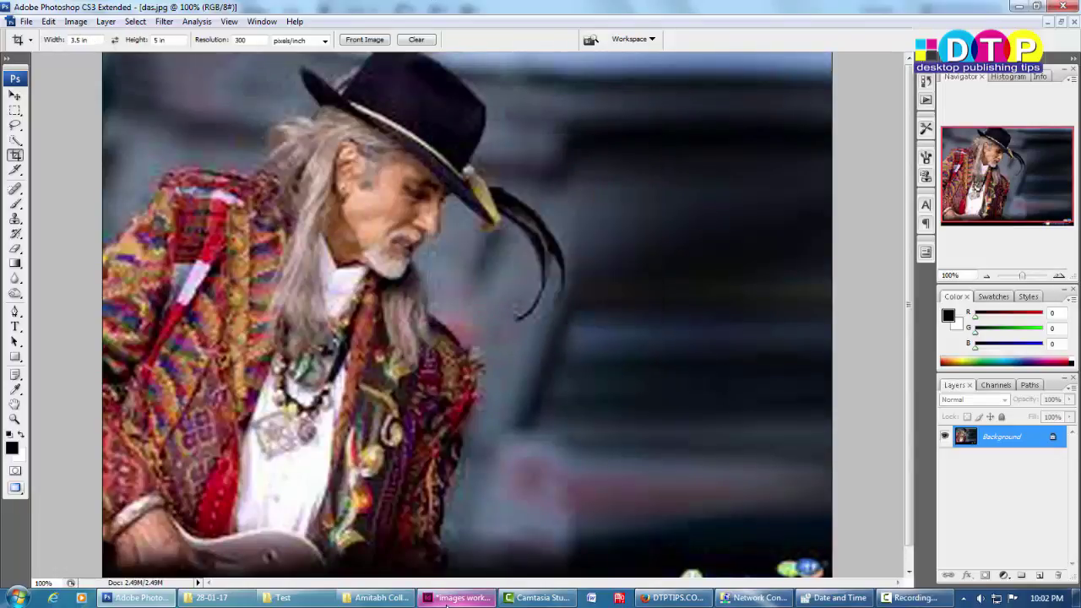
# Switch to InDesign, go to das.jpg on page 6, update its modified link, and check the placed image's link info.
pyautogui.click(456, 597)
pyautogui.click(887, 312)
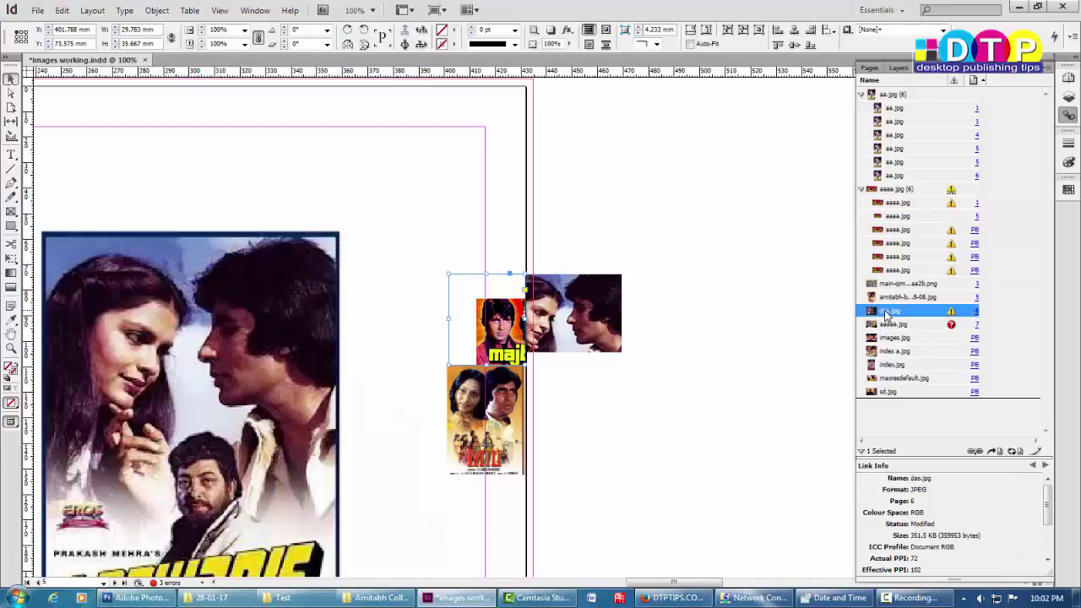
pyautogui.click(992, 452)
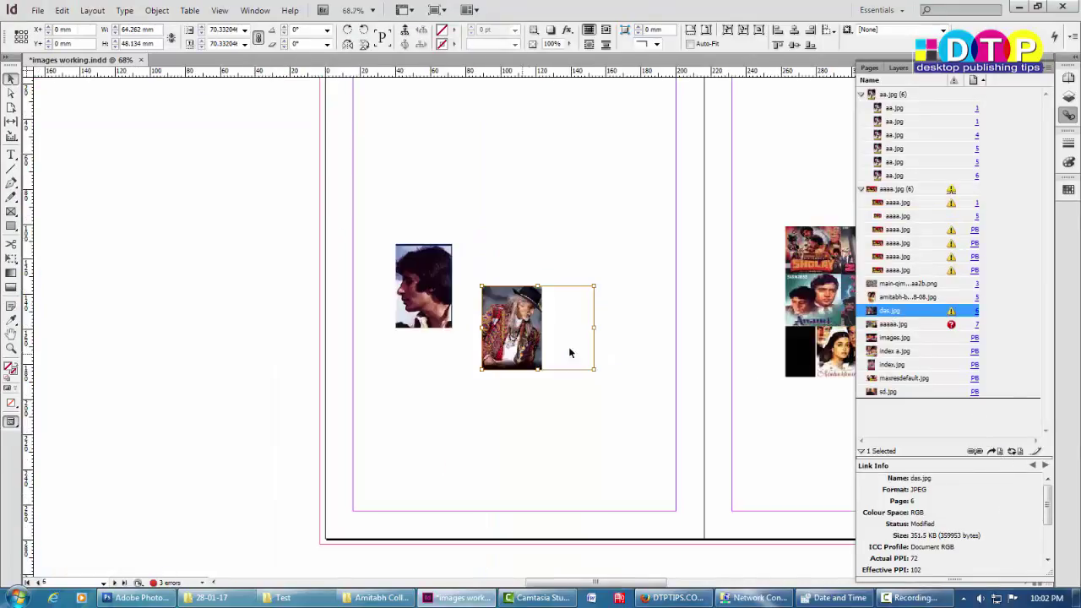
pyautogui.click(1015, 454)
pyautogui.click(639, 386)
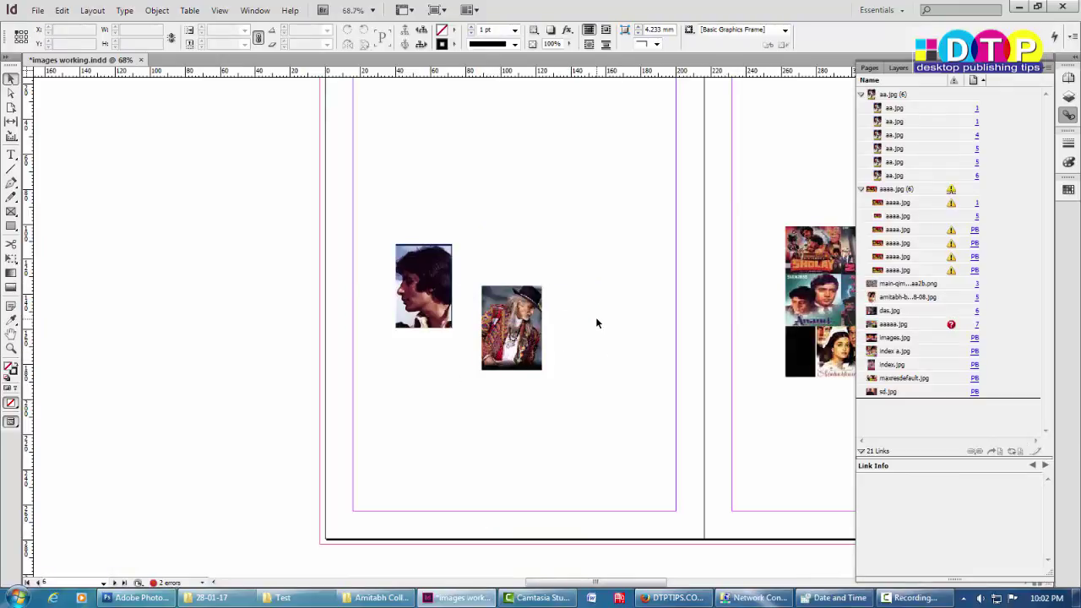
pyautogui.click(525, 336)
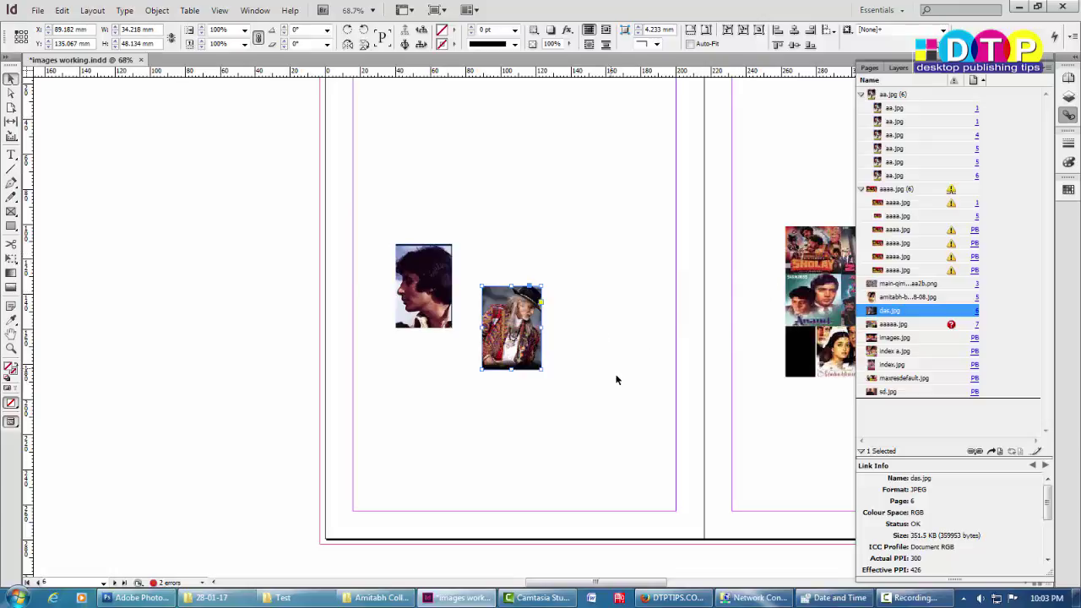
# Go to the modified aaaa.jpg on page 1, update its link, and reposition the picture inside its frame so the Majboor title shows.
pyautogui.hscroll(5, 681, 337)
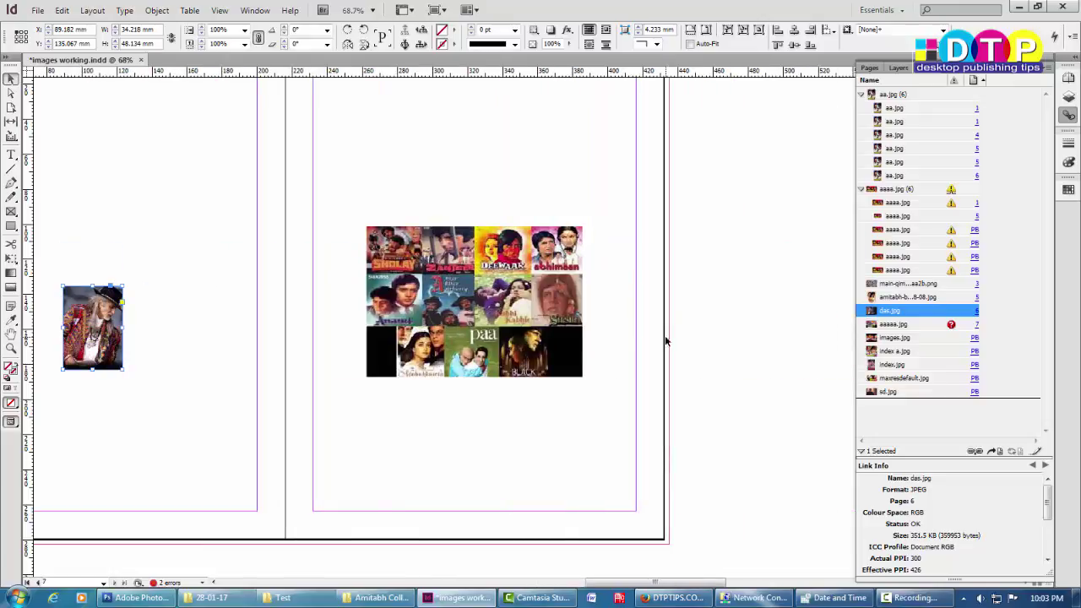
pyautogui.click(899, 203)
pyautogui.click(993, 451)
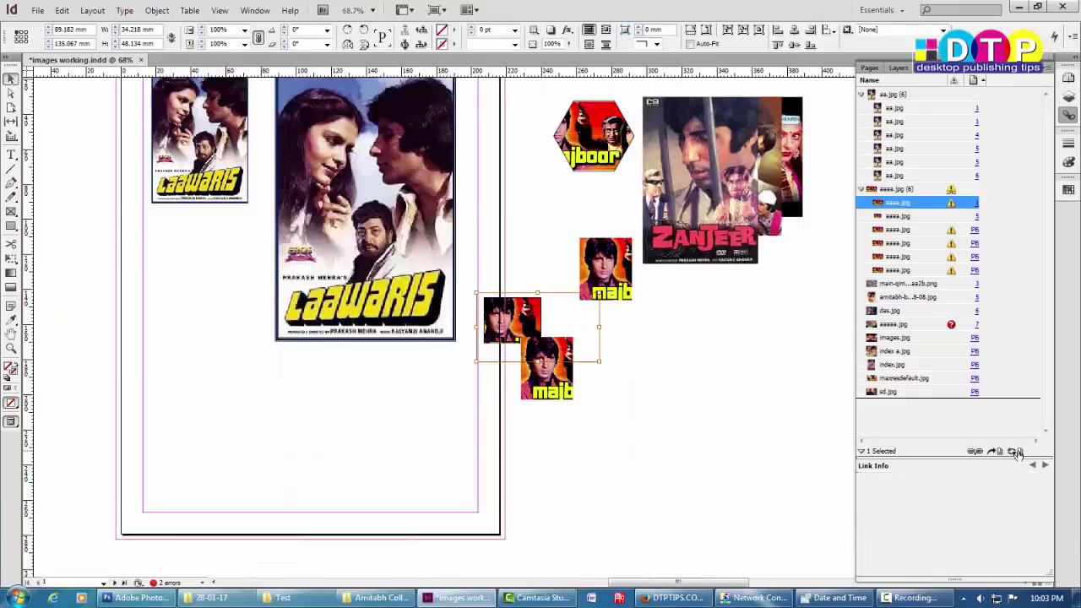
pyautogui.click(1014, 452)
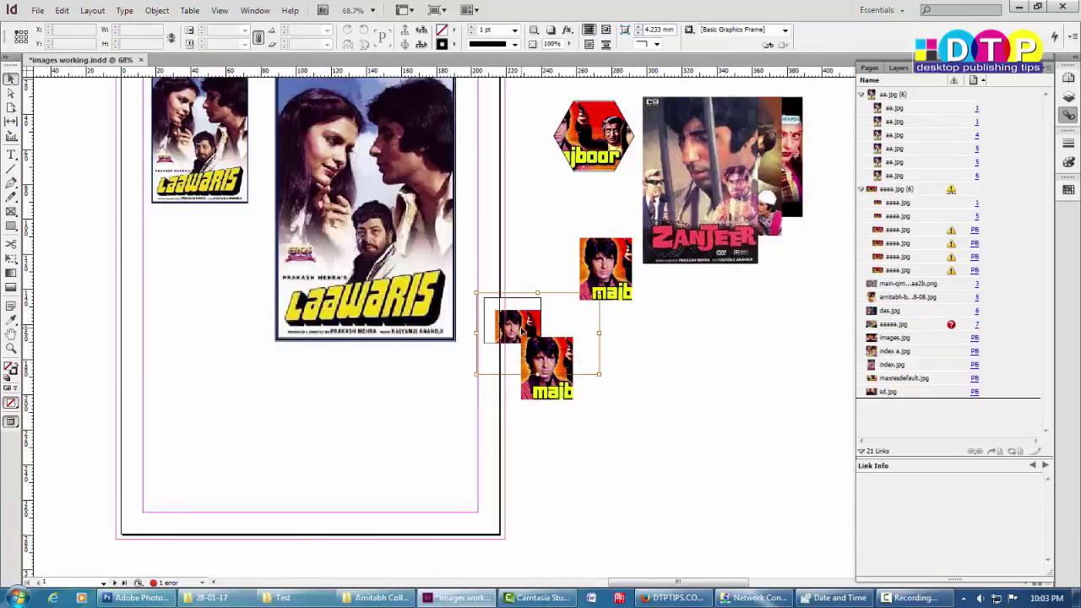
pyautogui.moveTo(517, 328); pyautogui.dragTo(502, 312)
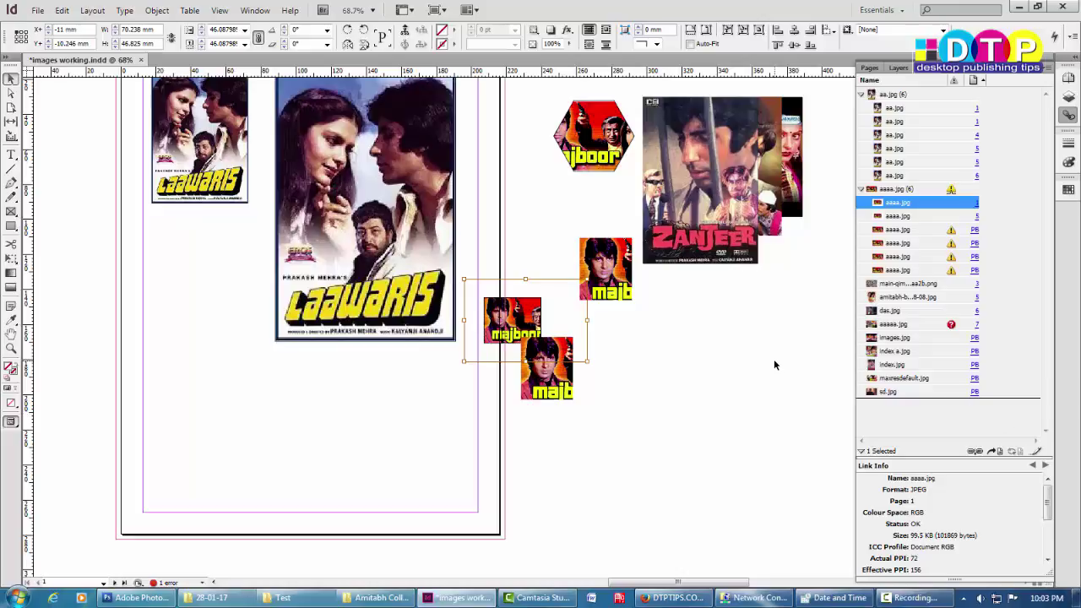
pyautogui.click(741, 346)
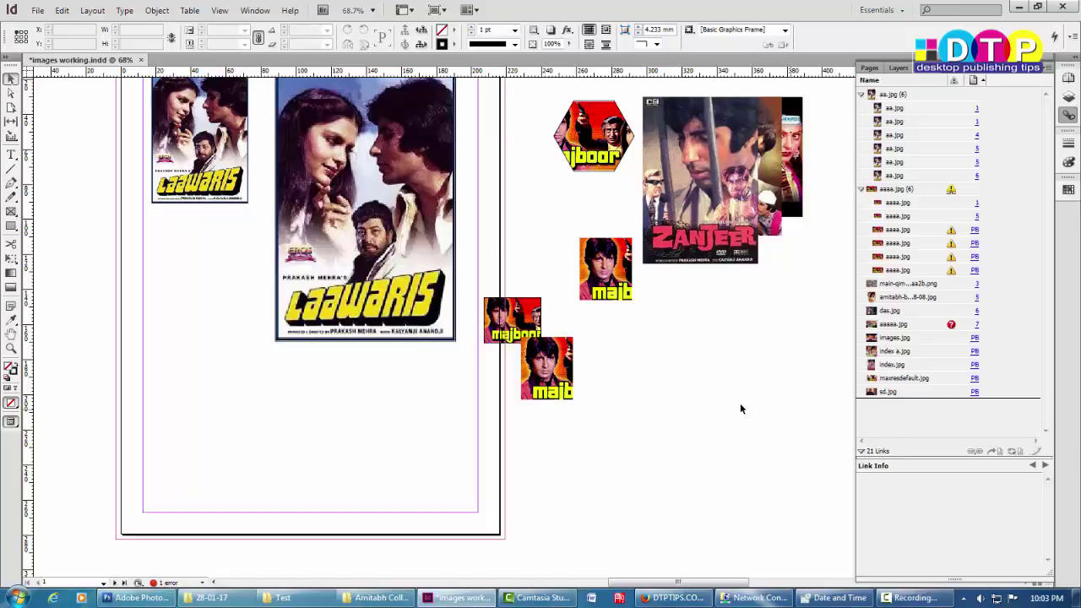
# Move the Zanjeer poster (index.jpg) from the pasteboard onto page 1 below the small Laawaris poster, at about X 17 mm, Y 161 mm.
pyautogui.moveTo(675, 206); pyautogui.dragTo(195, 406)
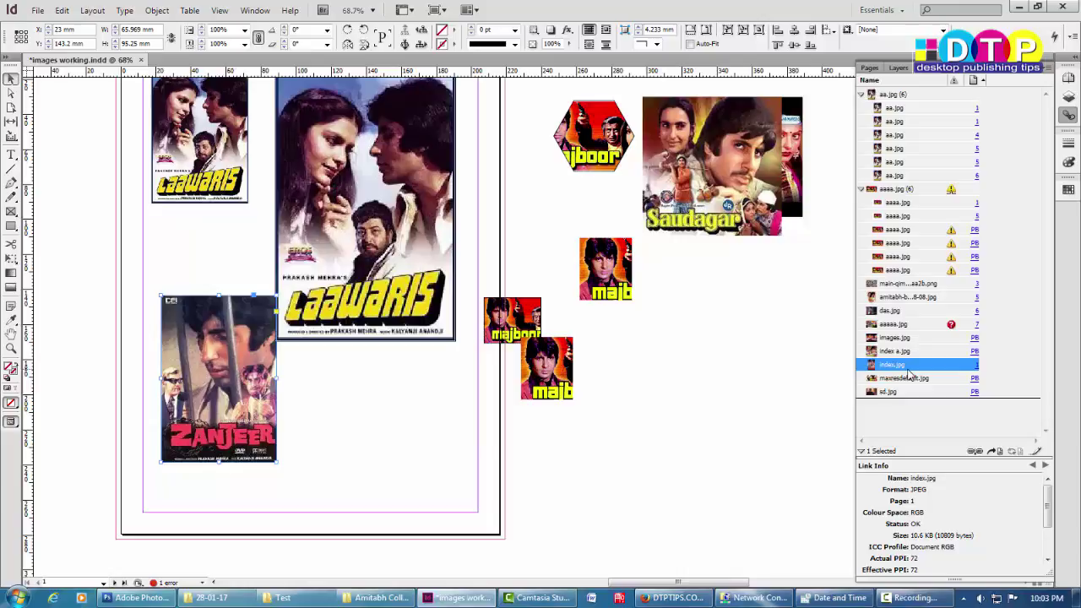
pyautogui.click(711, 390)
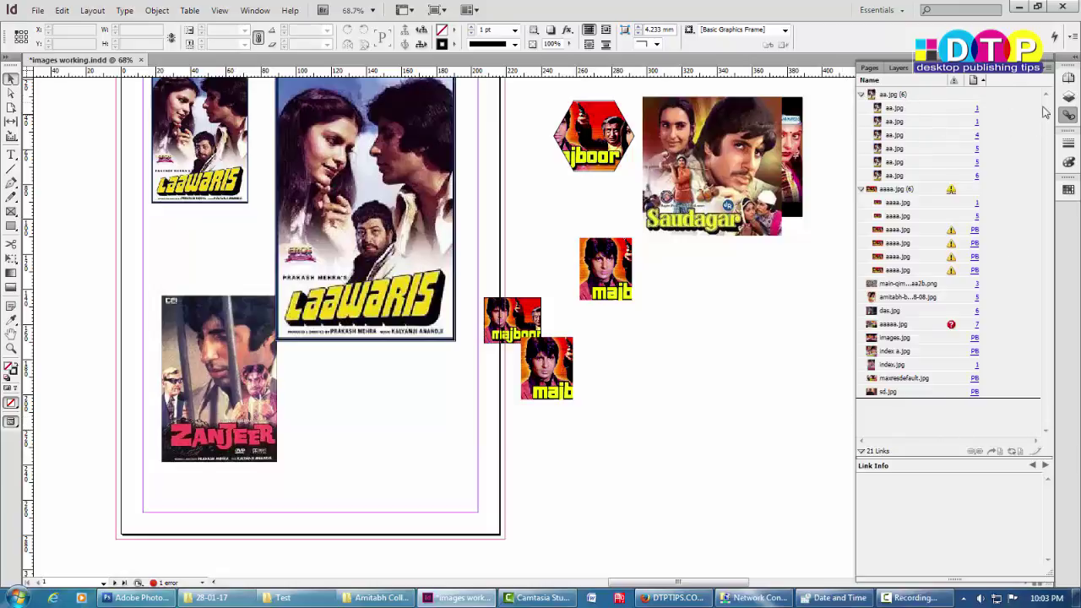
pyautogui.rightClick(897, 163)
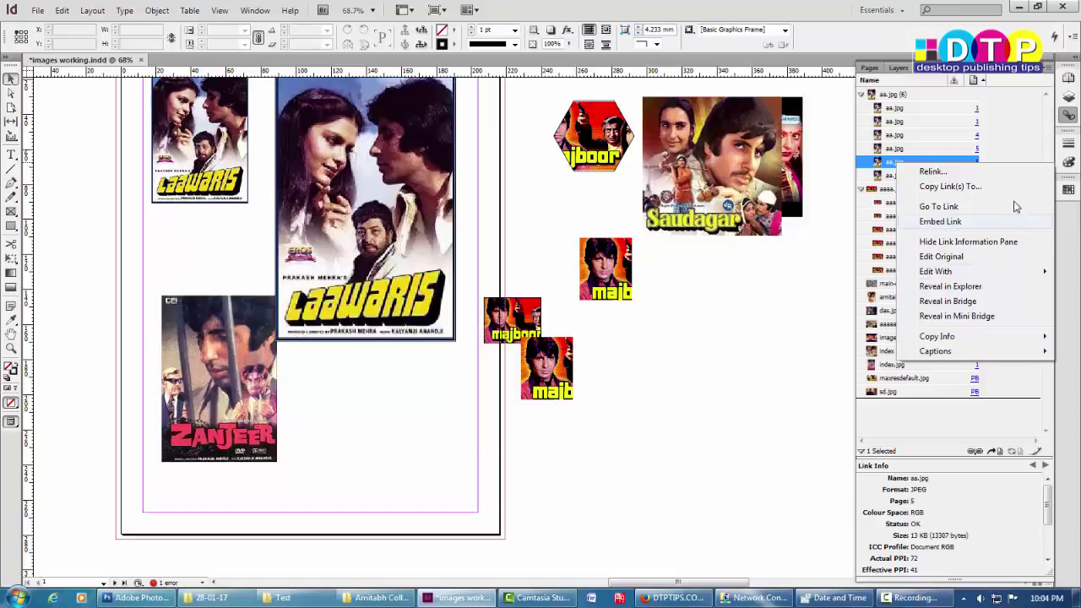
pyautogui.click(834, 294)
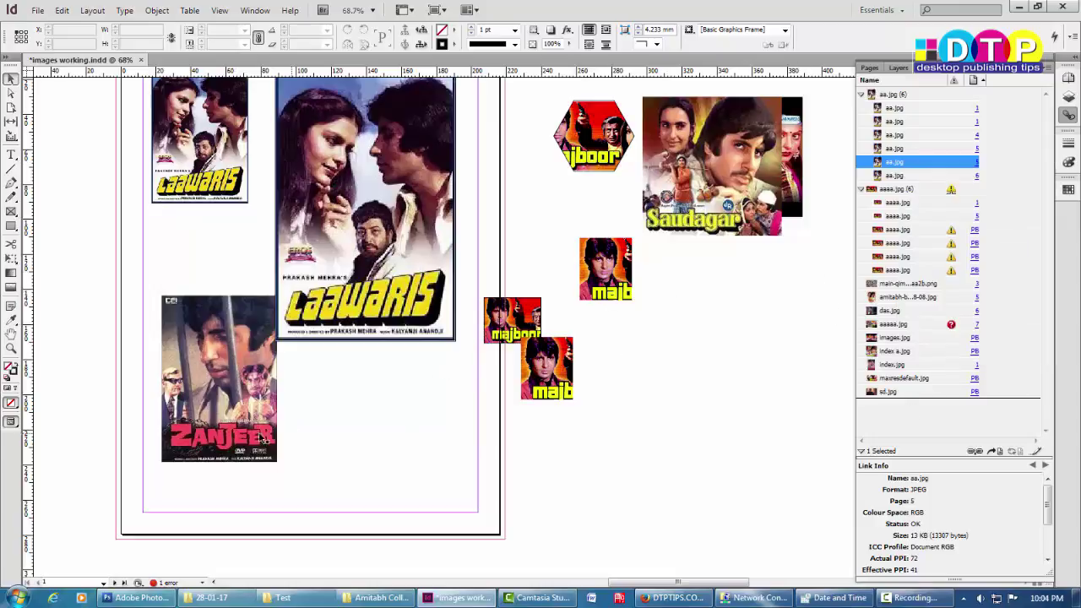
pyautogui.moveTo(264, 440); pyautogui.dragTo(253, 471)
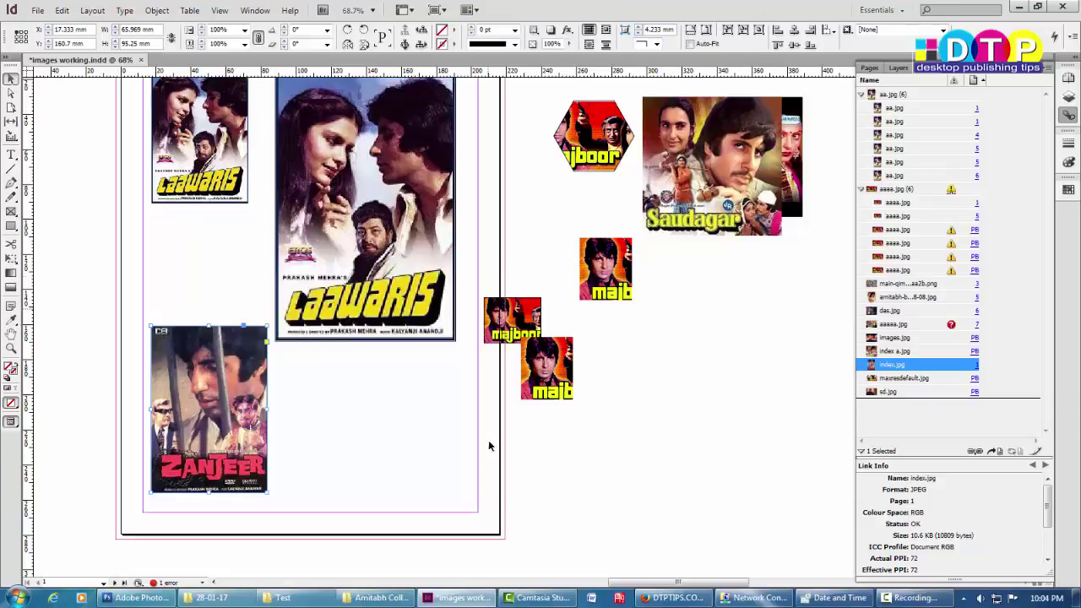
# Switch to Firefox and search YouTube for "desktop publishing tips".
pyautogui.click(699, 597)
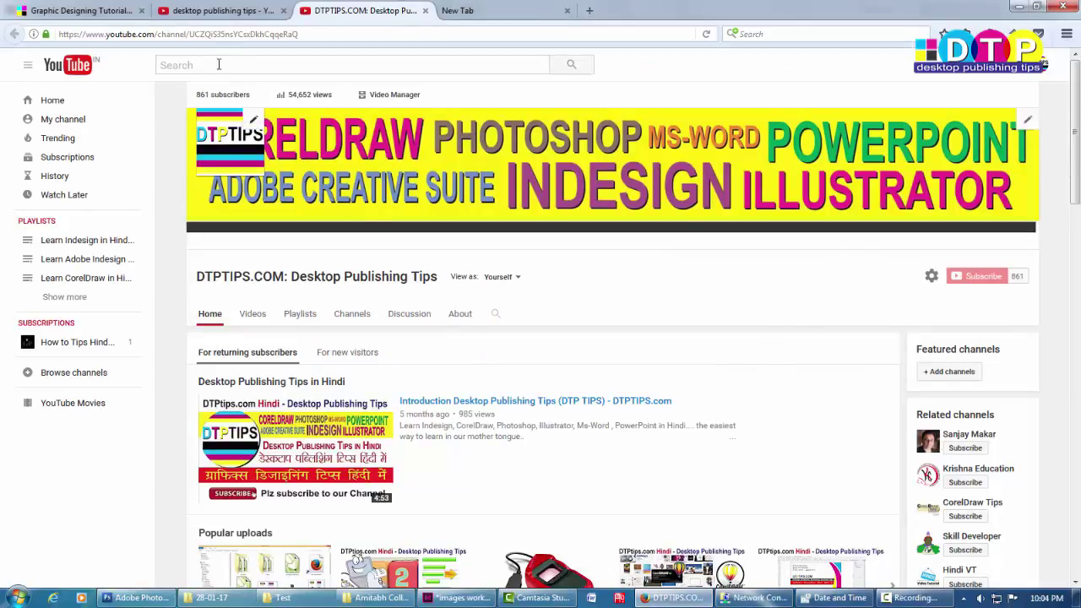
pyautogui.click(211, 11)
pyautogui.scroll(12, 555, 273)
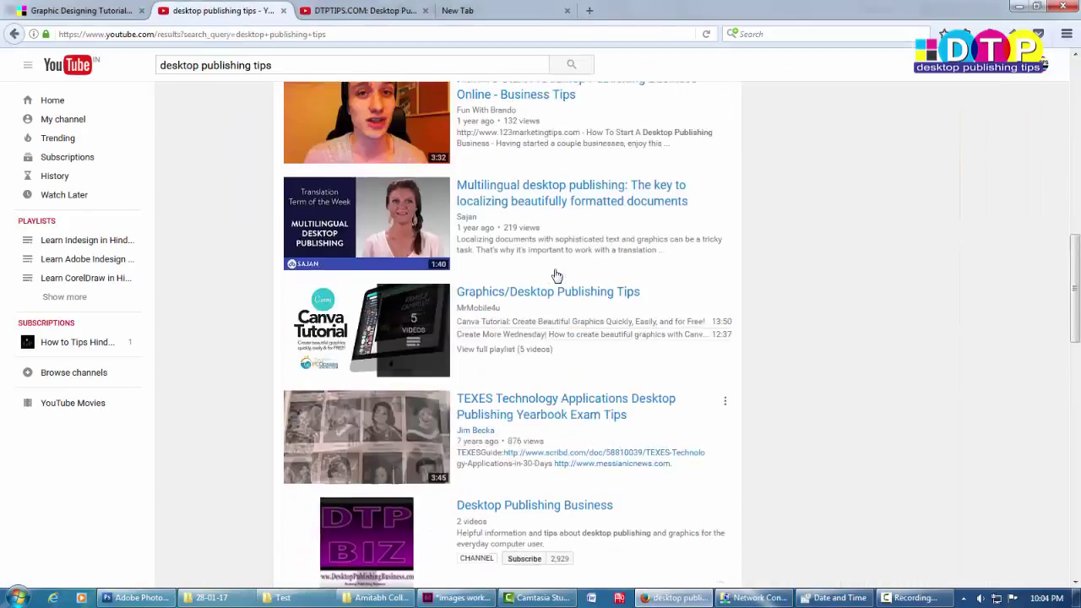
pyautogui.click(193, 66)
pyautogui.press('Return')
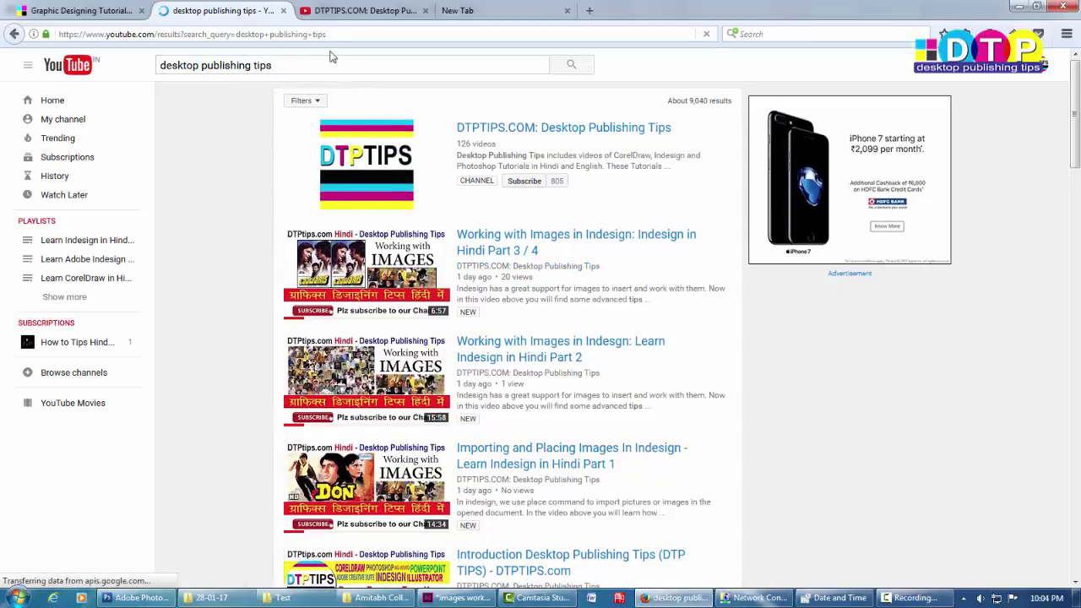
# Examine the DTPTIPS.COM channel's home page, including its popular uploads, InDesign, CorelDraw and Photoshop tutorial sections.
pyautogui.click(361, 11)
pyautogui.scroll(-5, 569, 306)
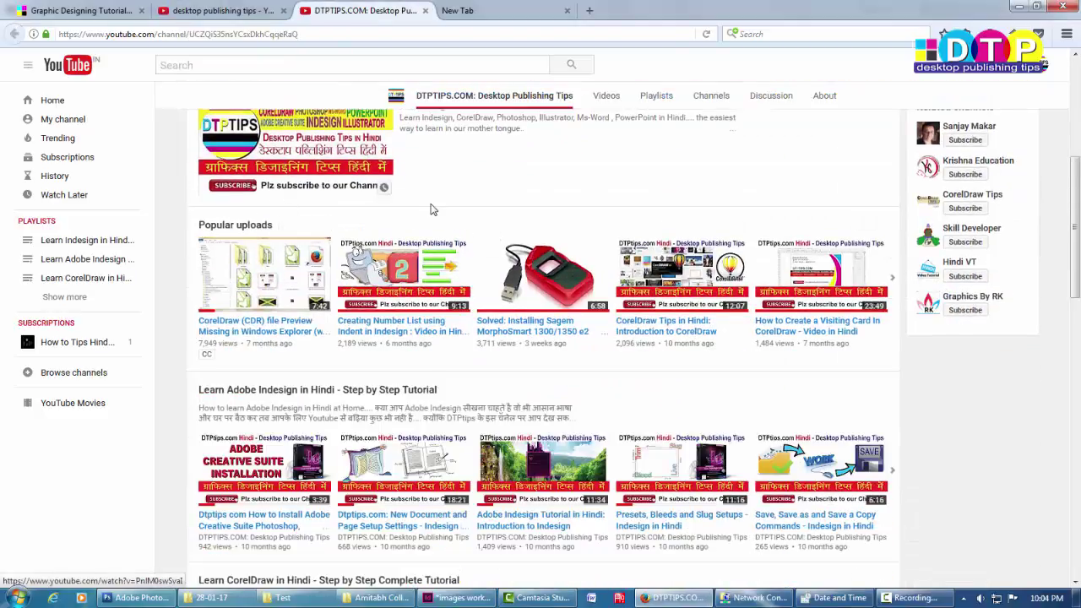
pyautogui.scroll(2, 380, 202)
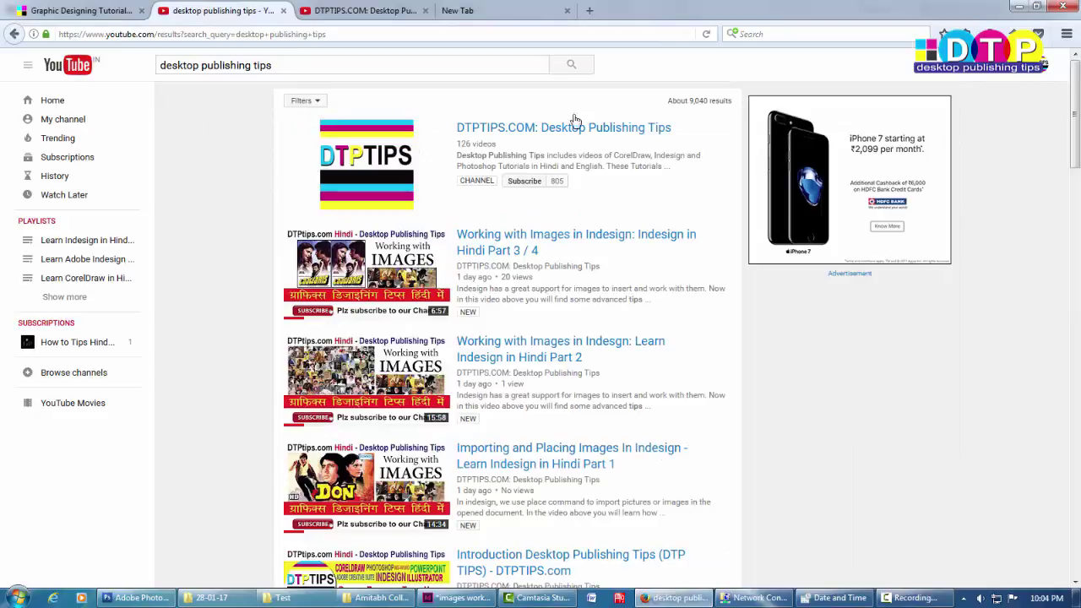
pyautogui.click(358, 10)
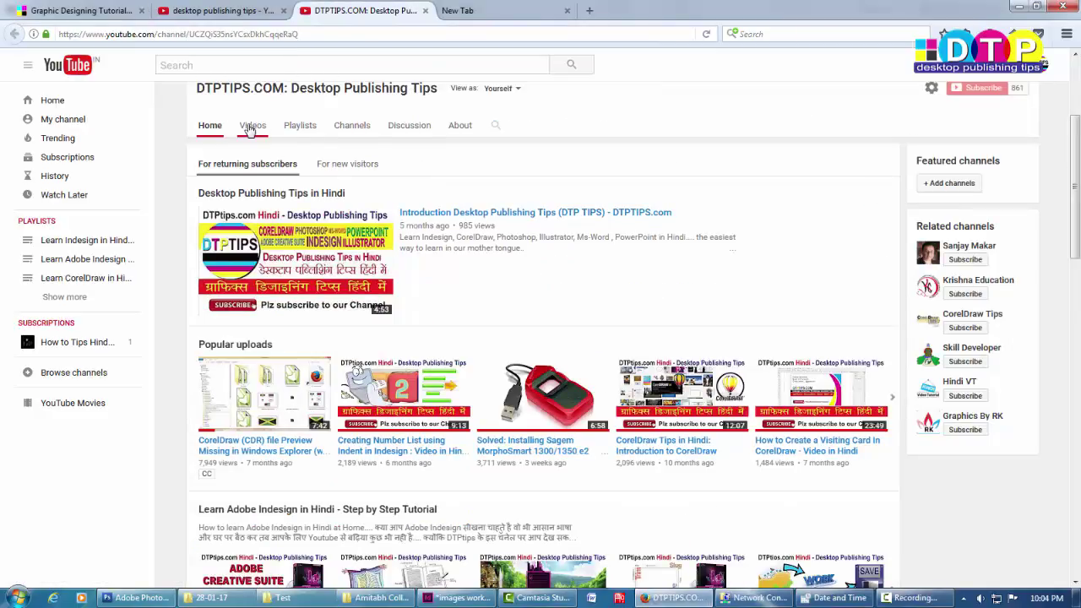
pyautogui.scroll(-1, 567, 381)
pyautogui.scroll(-8, 567, 381)
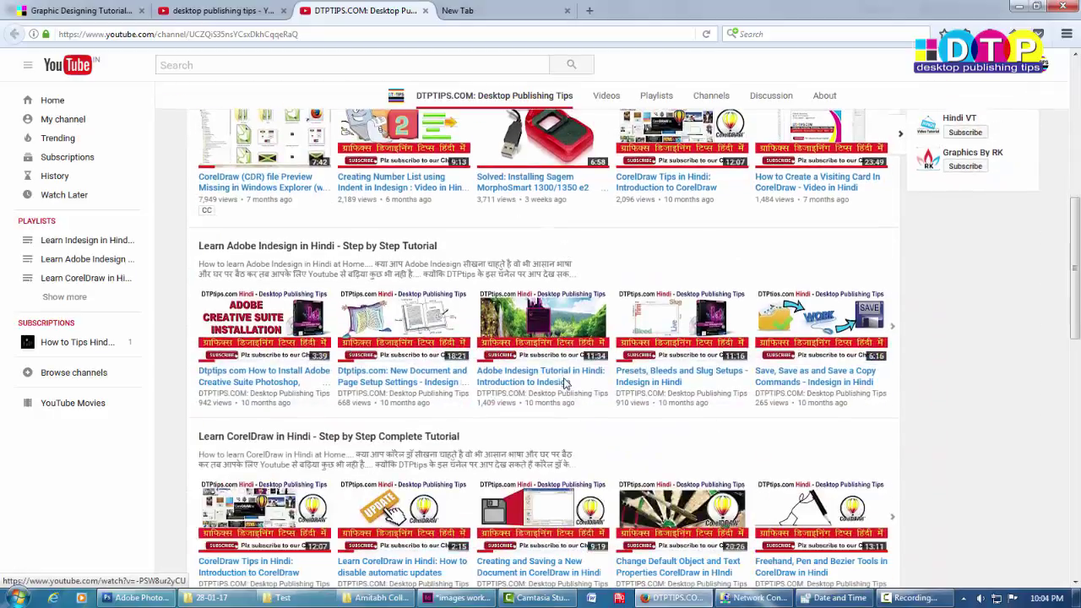
pyautogui.scroll(-2, 566, 387)
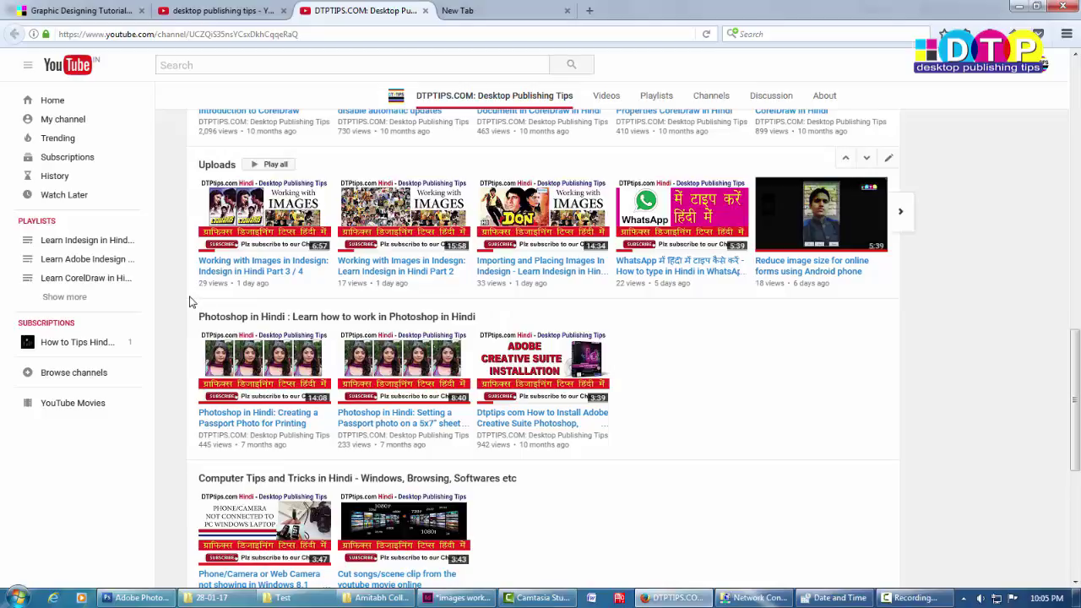
pyautogui.scroll(10, 661, 338)
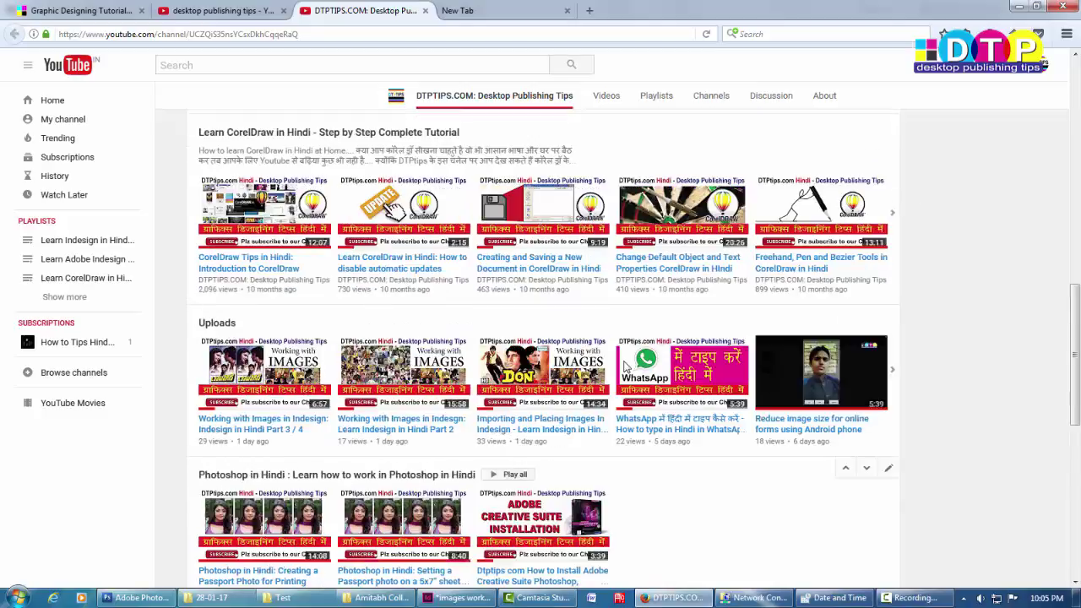